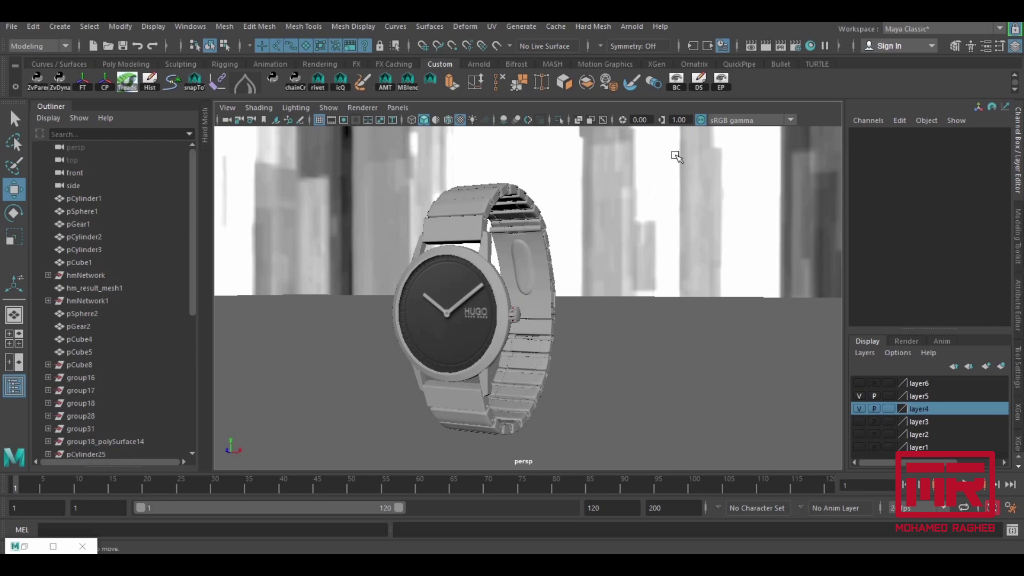
# Orbit and zoom around the watch to inspect it from several angles.
pyautogui.keyDown('alt'); pyautogui.moveTo(608, 268); pyautogui.dragTo(567, 256); pyautogui.keyUp('alt')
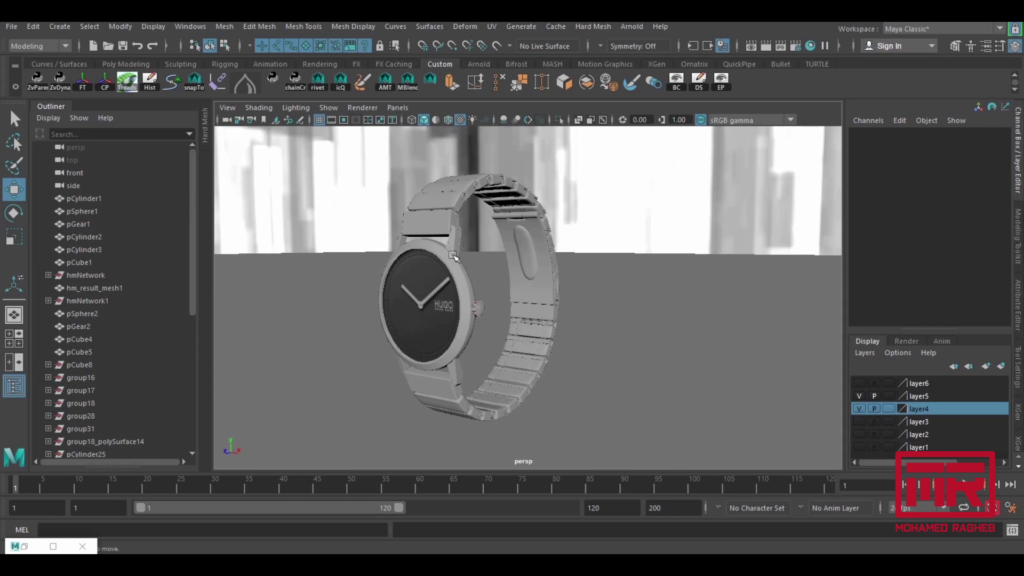
pyautogui.scroll(3, 452, 256)
pyautogui.keyDown('alt'); pyautogui.moveTo(452, 256); pyautogui.dragTo(464, 228); pyautogui.keyUp('alt')
pyautogui.keyDown('alt'); pyautogui.moveTo(468, 263); pyautogui.dragTo(527, 257); pyautogui.keyUp('alt')
pyautogui.scroll(-3, 528, 257)
pyautogui.moveTo(578, 292)
pyautogui.keyDown('alt'); pyautogui.mouseDown()
pyautogui.moveTo(525, 281)
pyautogui.moveTo(536, 293)
pyautogui.mouseUp(); pyautogui.keyUp('alt')
pyautogui.scroll(2, 525, 281)
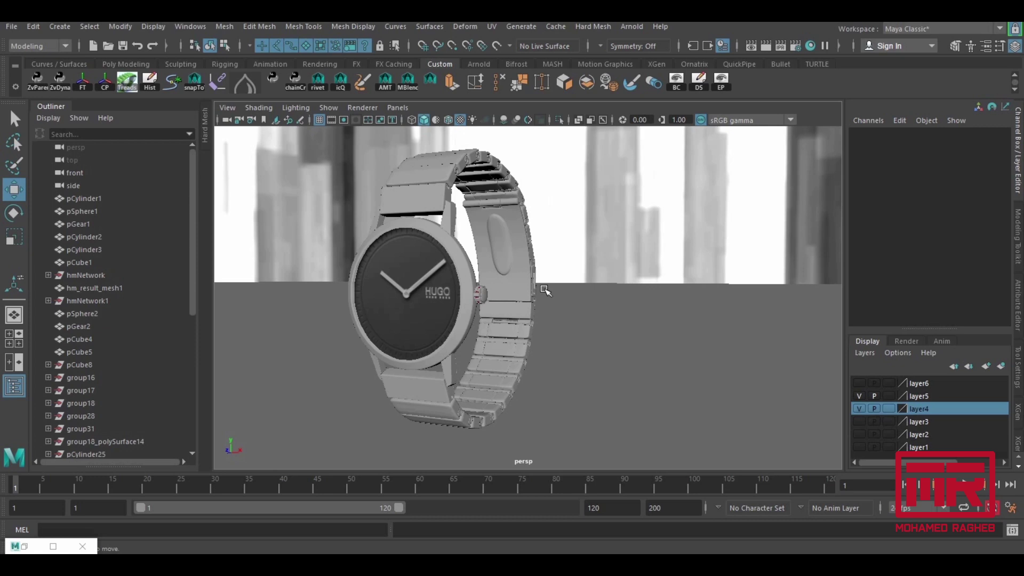
pyautogui.keyDown('alt'); pyautogui.moveTo(617, 293); pyautogui.dragTo(457, 305); pyautogui.keyUp('alt')
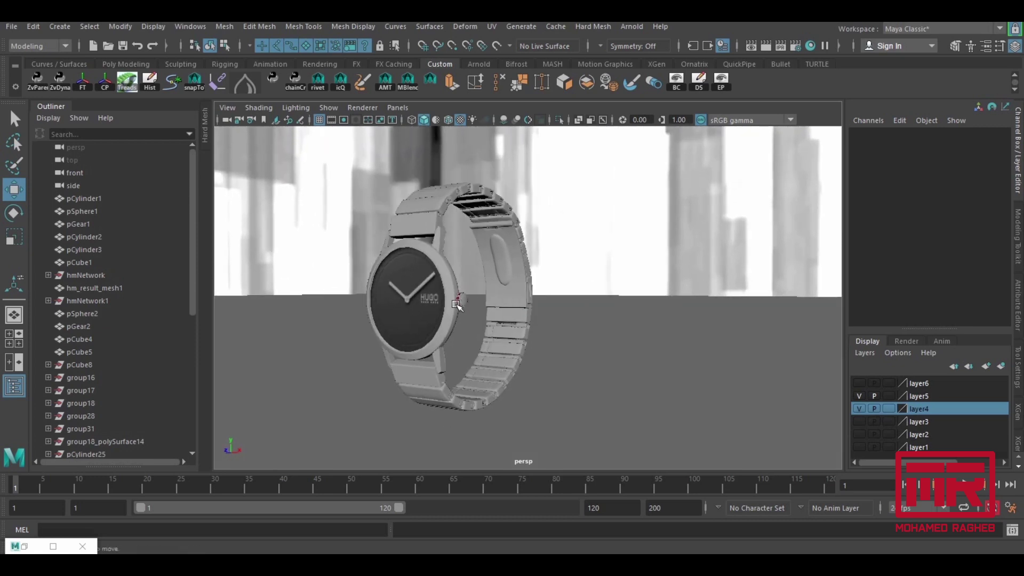
pyautogui.keyDown('alt'); pyautogui.moveTo(527, 290); pyautogui.dragTo(504, 285); pyautogui.keyUp('alt')
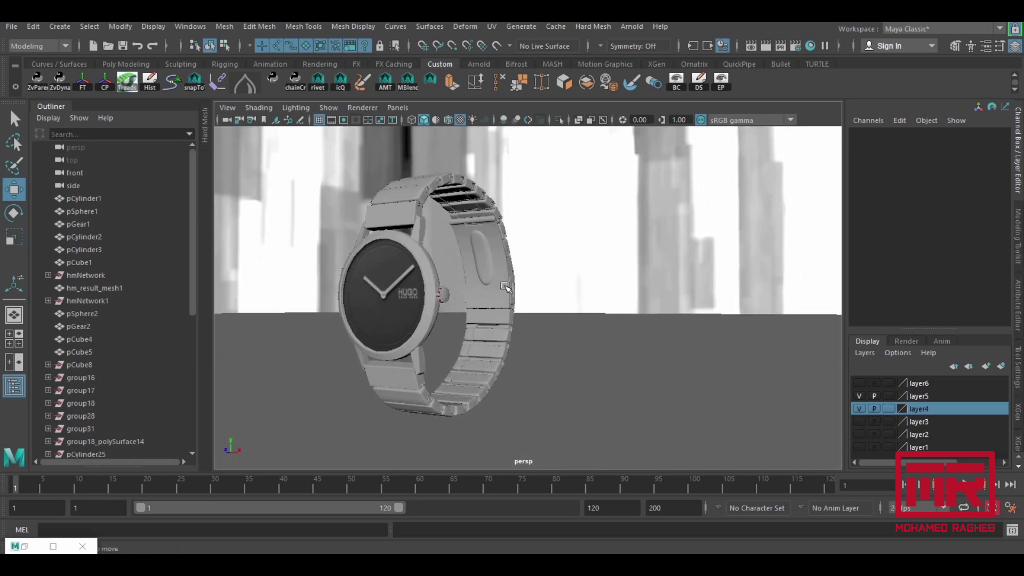
pyautogui.keyDown('alt'); pyautogui.moveTo(481, 279); pyautogui.dragTo(529, 272); pyautogui.keyUp('alt')
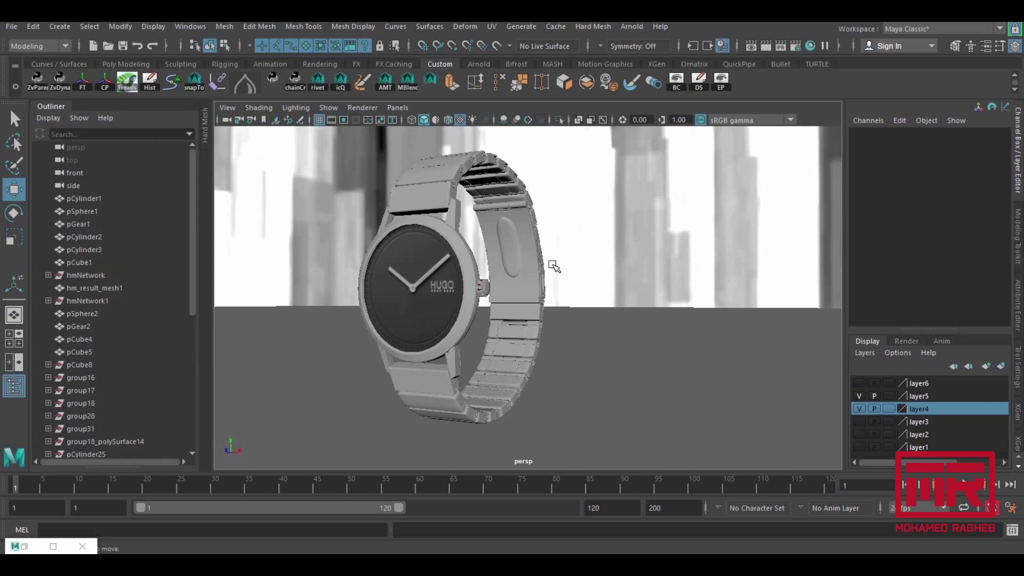
# Select the textured aiSkyDomeLight1 and move it far away along X.
pyautogui.moveTo(564, 274)
pyautogui.keyDown('alt'); pyautogui.mouseDown(button='right')
pyautogui.moveTo(290, 256)
pyautogui.moveTo(404, 284)
pyautogui.mouseUp(button='right'); pyautogui.keyUp('alt')
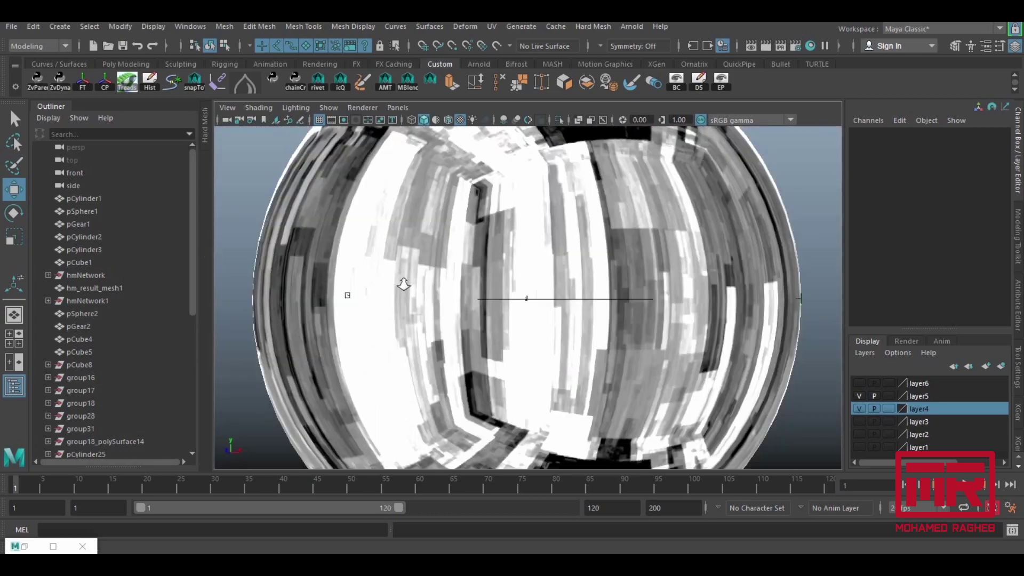
pyautogui.keyDown('alt'); pyautogui.moveTo(403, 284); pyautogui.dragTo(711, 184); pyautogui.keyUp('alt')
pyautogui.click(675, 253)
pyautogui.moveTo(675, 253)
pyautogui.keyDown('alt'); pyautogui.mouseDown()
pyautogui.moveTo(731, 220)
pyautogui.moveTo(684, 206)
pyautogui.mouseUp(); pyautogui.keyUp('alt')
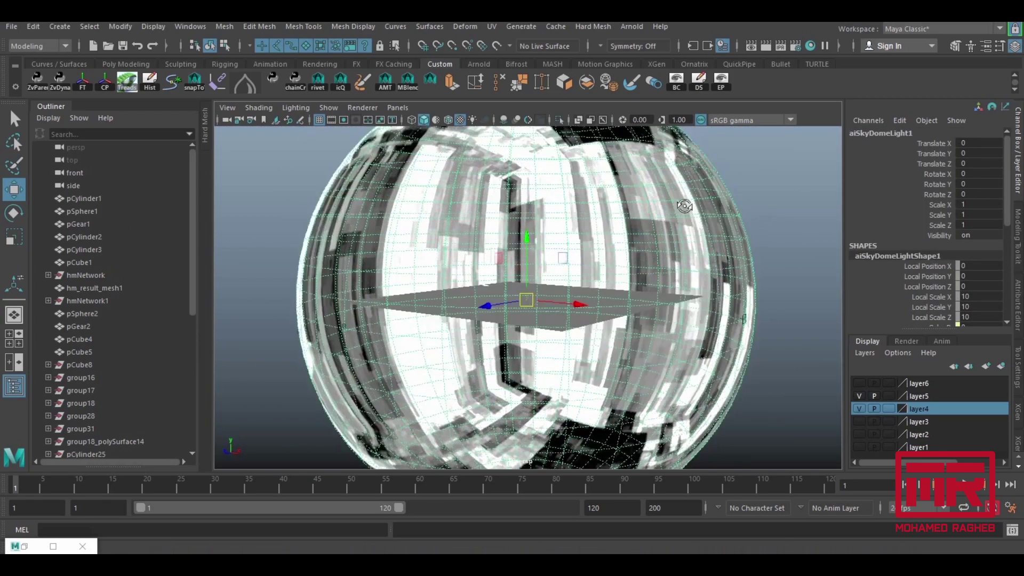
pyautogui.keyDown('alt'); pyautogui.moveTo(684, 206); pyautogui.dragTo(533, 306, button='right'); pyautogui.keyUp('alt')
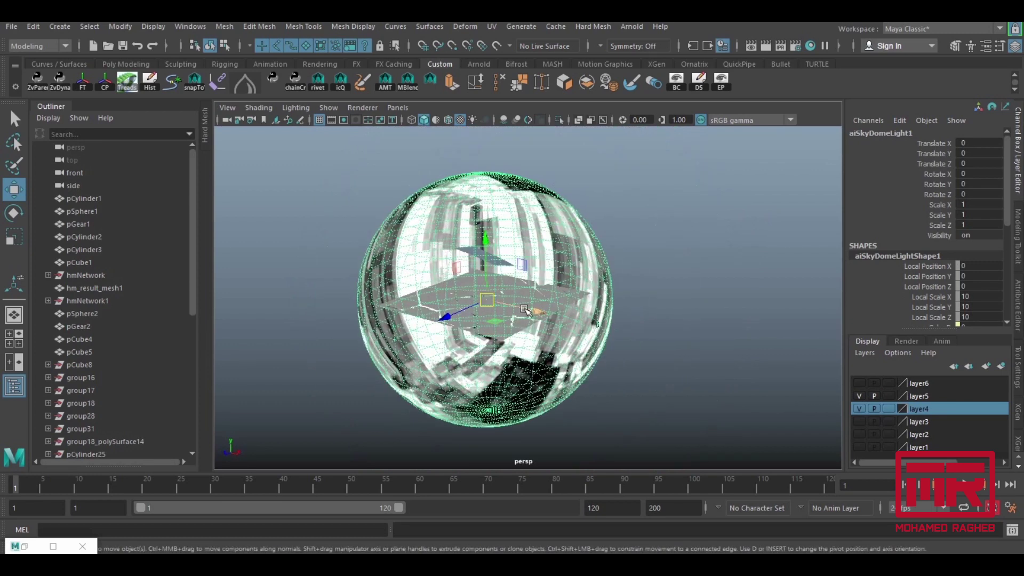
pyautogui.moveTo(533, 306)
pyautogui.mouseDown()
pyautogui.moveTo(687, 343)
pyautogui.moveTo(507, 290)
pyautogui.moveTo(599, 329)
pyautogui.moveTo(487, 288)
pyautogui.mouseUp()
pyautogui.keyDown('alt'); pyautogui.moveTo(487, 288); pyautogui.dragTo(614, 298, button='right'); pyautogui.keyUp('alt')
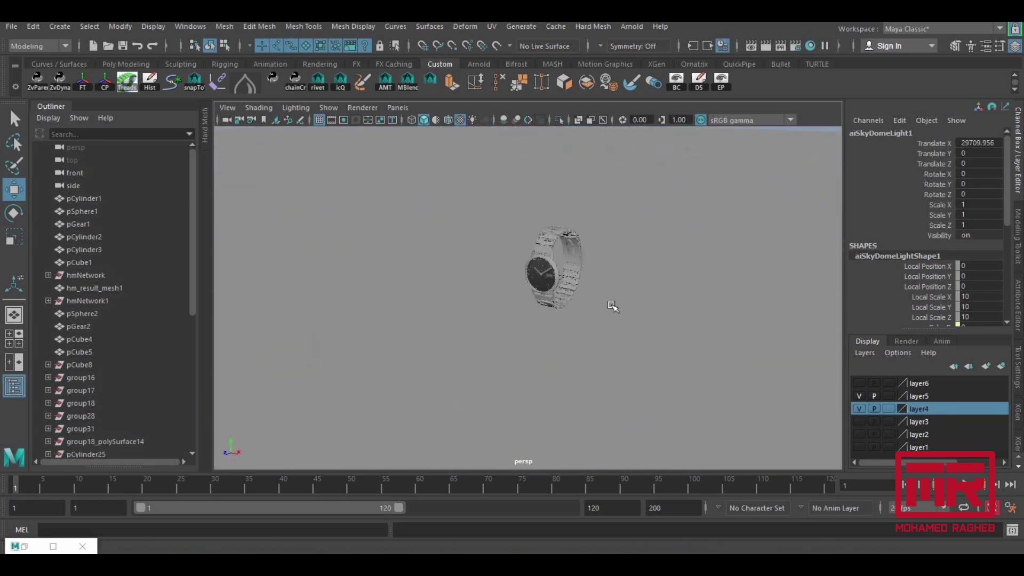
# Add a new Arnold Skydome Light and view it from outside and inside.
pyautogui.click(632, 26)
pyautogui.moveTo(645, 91)
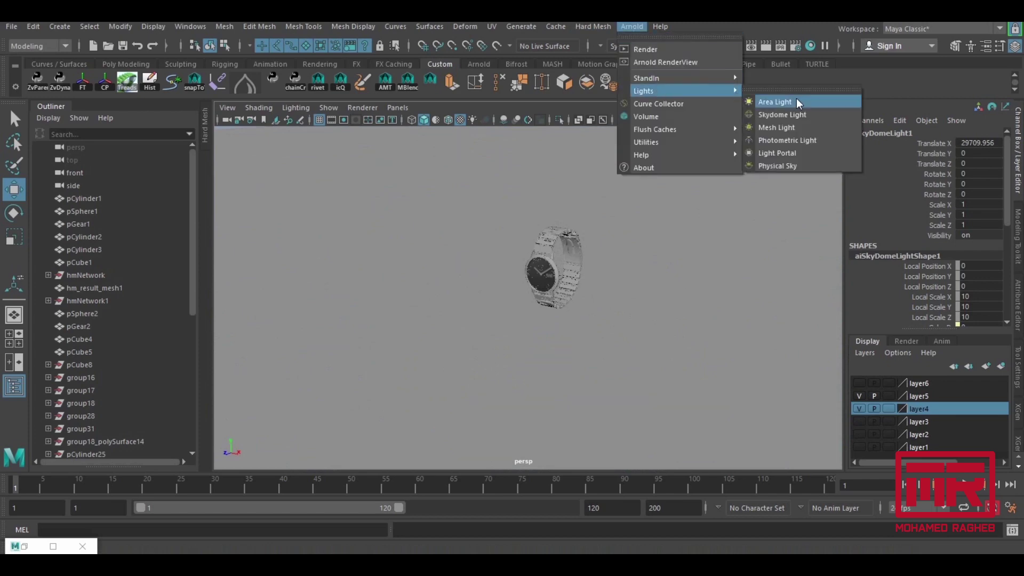
pyautogui.click(782, 114)
pyautogui.keyDown('alt'); pyautogui.moveTo(545, 304); pyautogui.dragTo(400, 160); pyautogui.keyUp('alt')
pyautogui.keyDown('alt'); pyautogui.moveTo(576, 261); pyautogui.dragTo(593, 264); pyautogui.keyUp('alt')
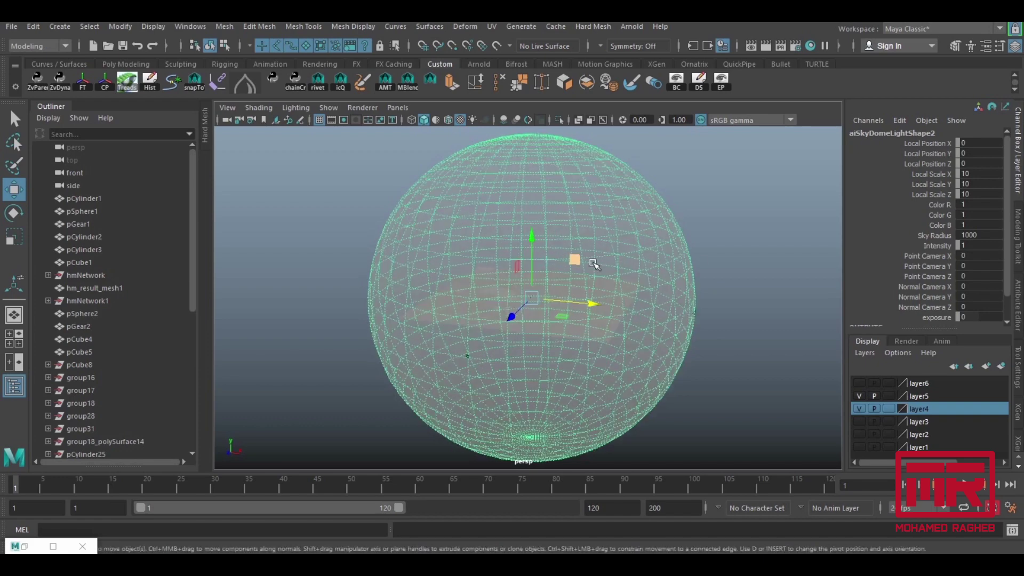
pyautogui.keyDown('alt'); pyautogui.moveTo(761, 286); pyautogui.dragTo(885, 363, button='right'); pyautogui.keyUp('alt')
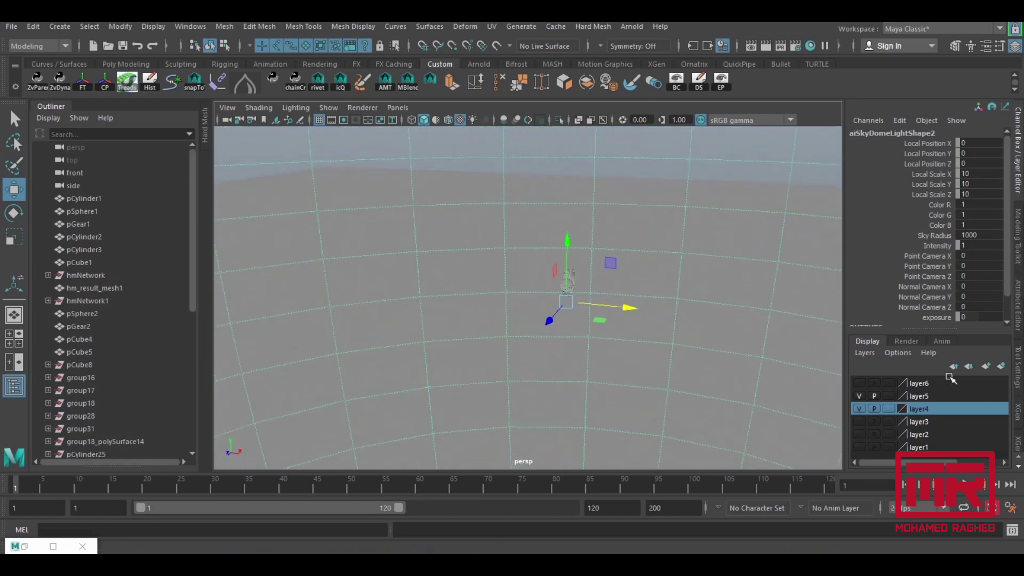
pyautogui.moveTo(521, 315)
pyautogui.keyDown('alt'); pyautogui.mouseDown()
pyautogui.moveTo(493, 320)
pyautogui.moveTo(503, 299)
pyautogui.moveTo(451, 326)
pyautogui.moveTo(528, 306)
pyautogui.moveTo(551, 316)
pyautogui.mouseUp(); pyautogui.keyUp('alt')
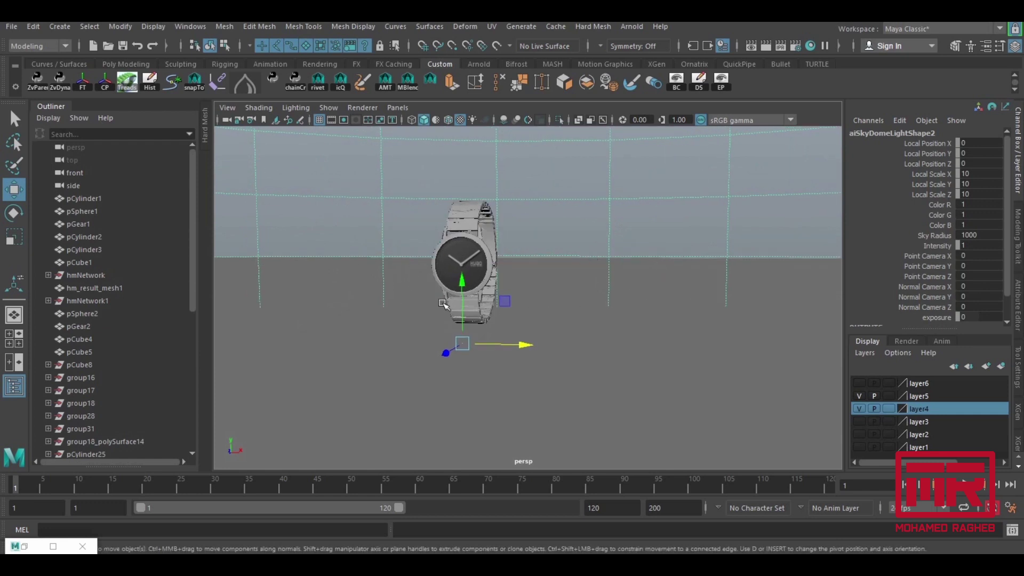
# Zoom and tumble back to a large frontal view of the watch.
pyautogui.scroll(5, 400, 238)
pyautogui.scroll(-1, 437, 267)
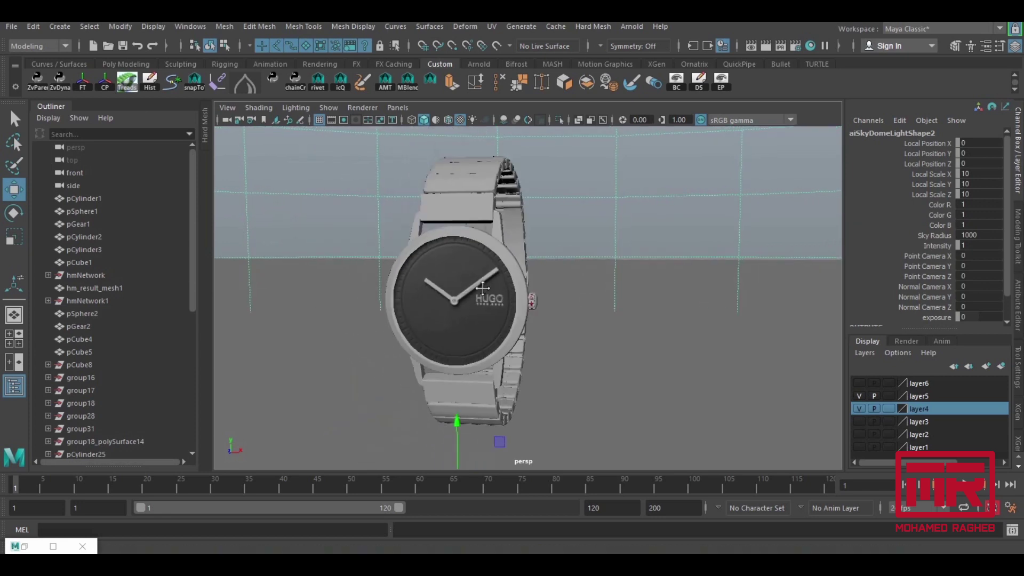
pyautogui.scroll(1, 475, 285)
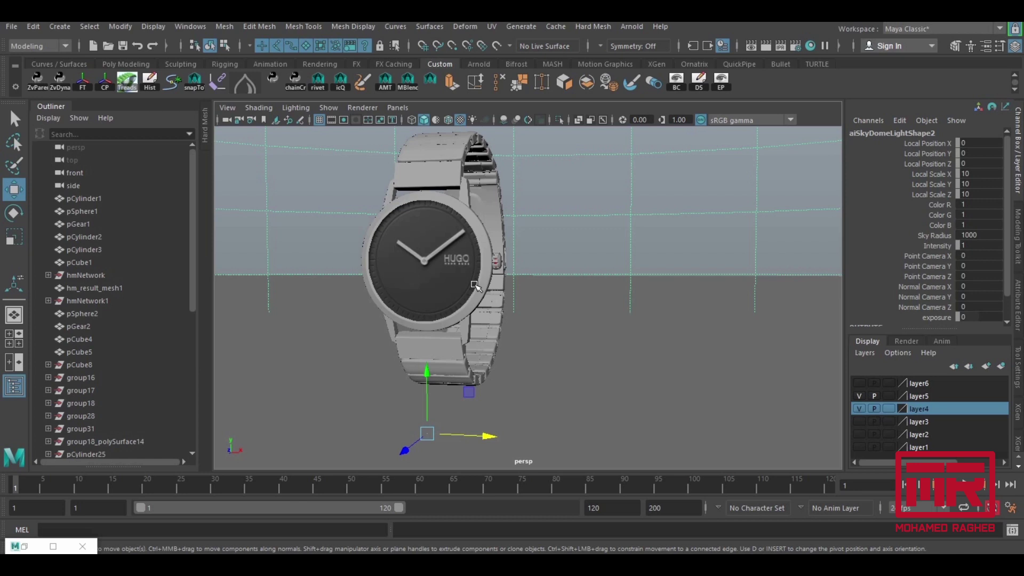
pyautogui.scroll(-3, 546, 256)
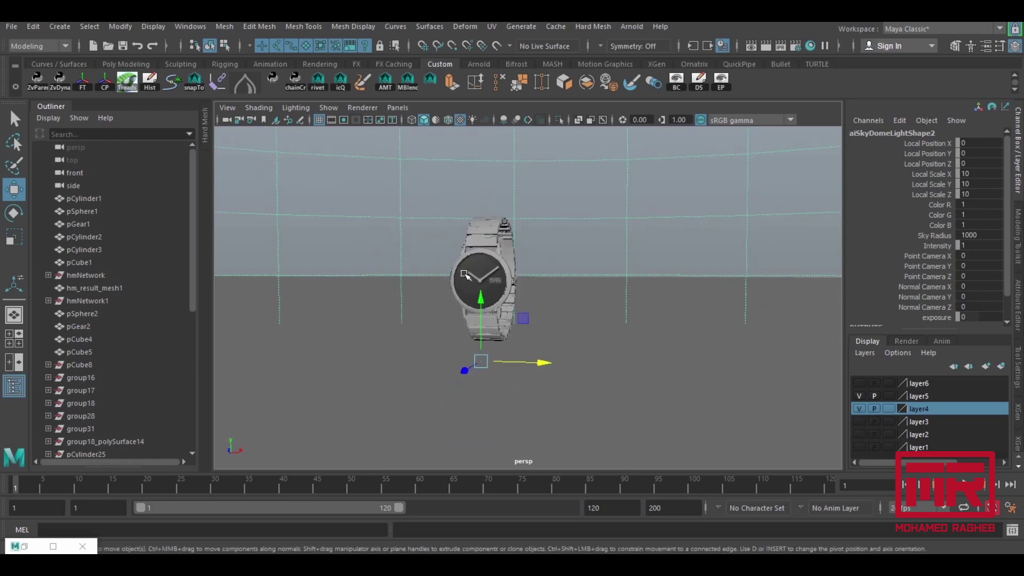
pyautogui.moveTo(734, 290)
pyautogui.keyDown('alt'); pyautogui.mouseDown()
pyautogui.moveTo(480, 258)
pyautogui.moveTo(651, 288)
pyautogui.moveTo(647, 307)
pyautogui.moveTo(754, 320)
pyautogui.moveTo(477, 284)
pyautogui.moveTo(533, 298)
pyautogui.mouseUp(); pyautogui.keyUp('alt')
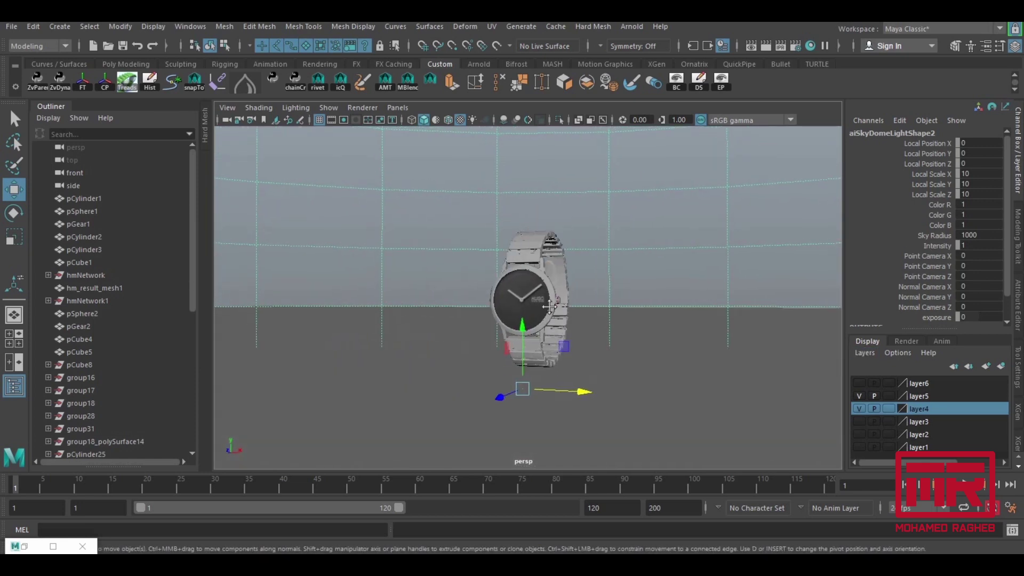
pyautogui.scroll(5, 611, 318)
pyautogui.moveTo(611, 317)
pyautogui.keyDown('alt'); pyautogui.mouseDown()
pyautogui.moveTo(590, 313)
pyautogui.moveTo(610, 310)
pyautogui.moveTo(566, 330)
pyautogui.mouseUp(); pyautogui.keyUp('alt')
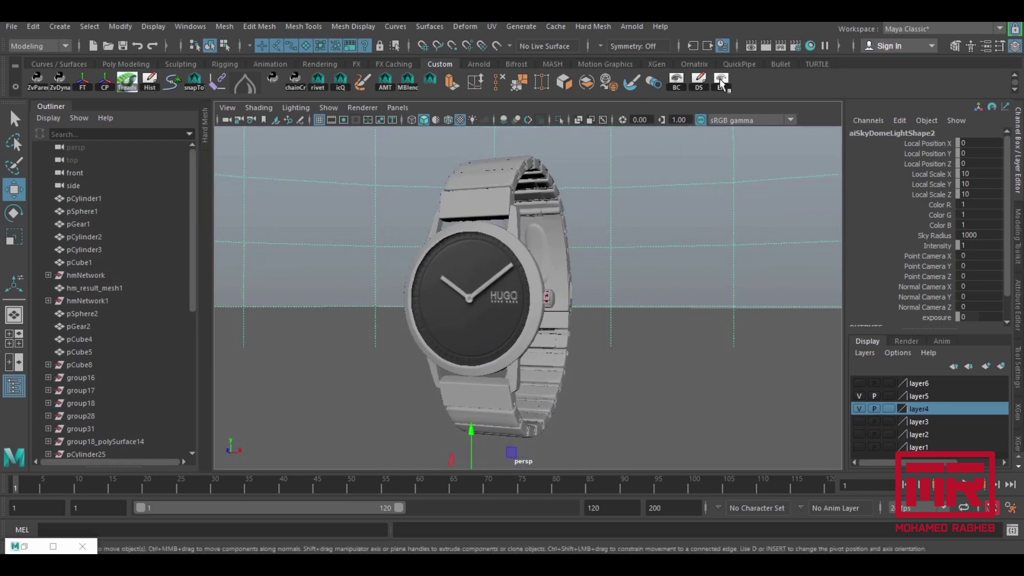
# Render the watch under the new skydome with Arnold, then close Render View.
pyautogui.click(766, 46)
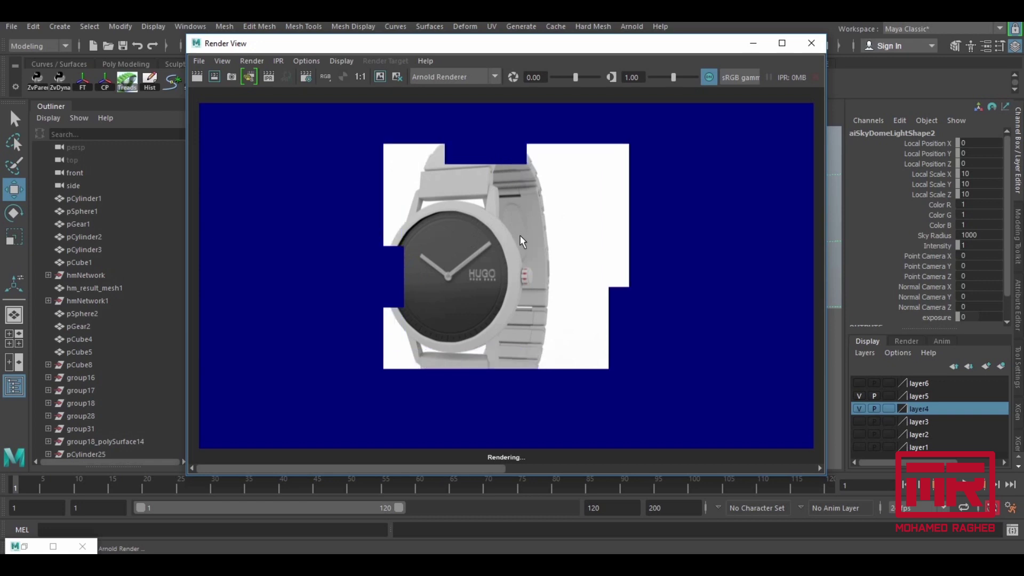
pyautogui.moveTo(670, 43)
pyautogui.mouseDown()
pyautogui.moveTo(795, 38)
pyautogui.moveTo(708, 42)
pyautogui.mouseUp()
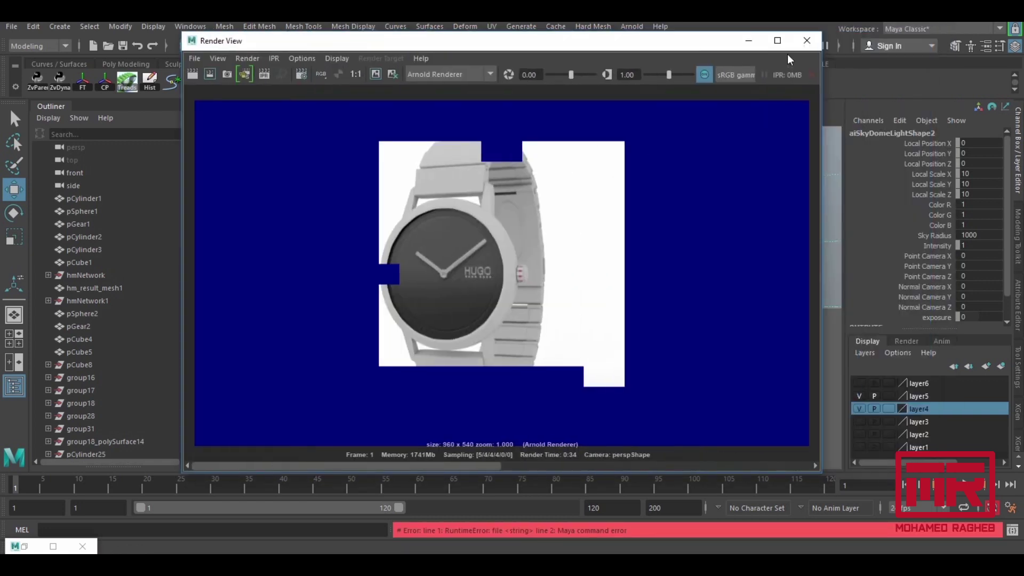
pyautogui.click(743, 39)
# Set Arnold Camera (AA), Diffuse, Specular and Transmission samples all to 1.
pyautogui.click(795, 45)
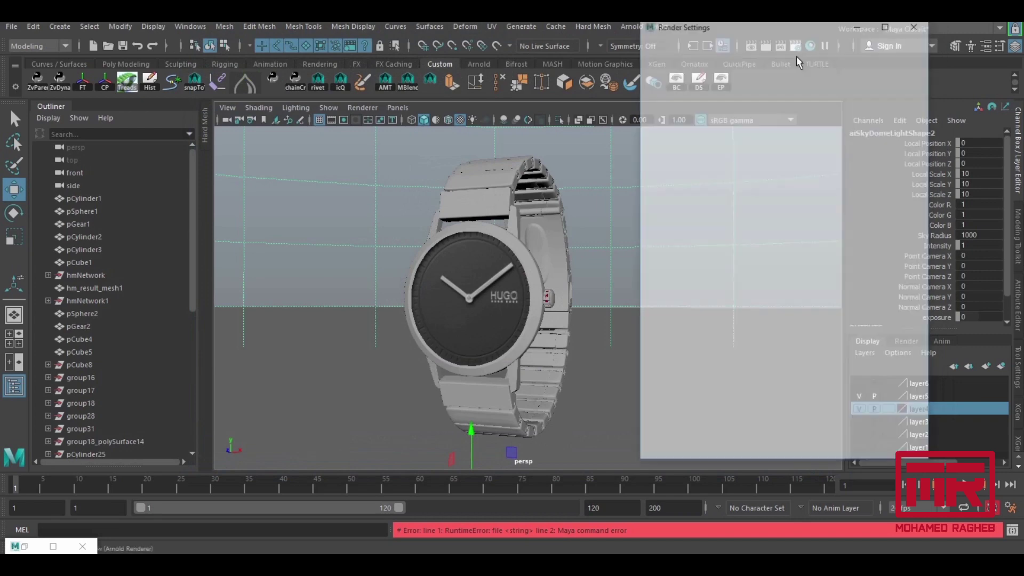
pyautogui.click(725, 90)
pyautogui.doubleClick(767, 158)
pyautogui.write('1')
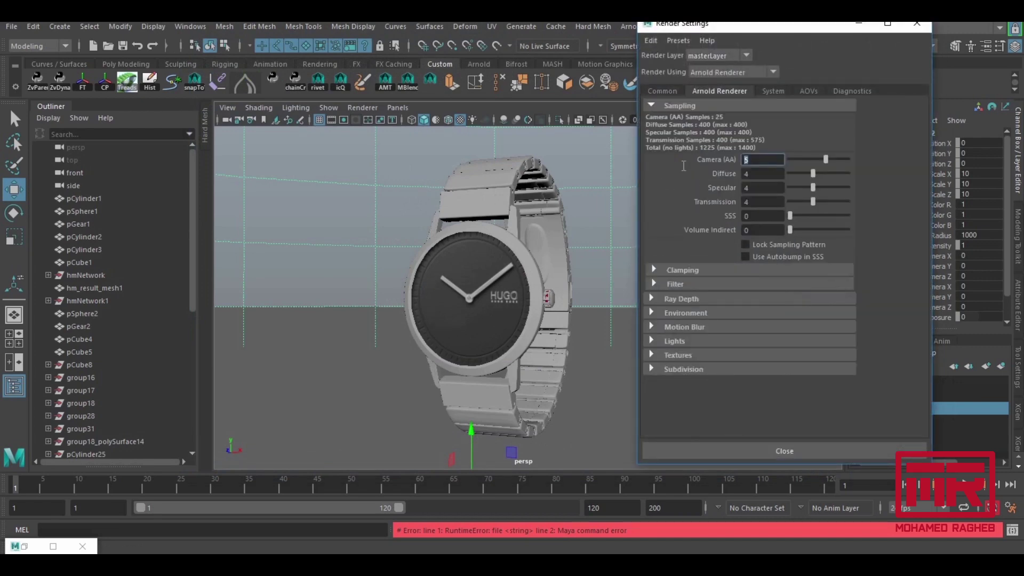
pyautogui.press('Tab')
pyautogui.write('1')
pyautogui.press('Tab')
pyautogui.write('1')
pyautogui.press('Tab')
pyautogui.write('1')
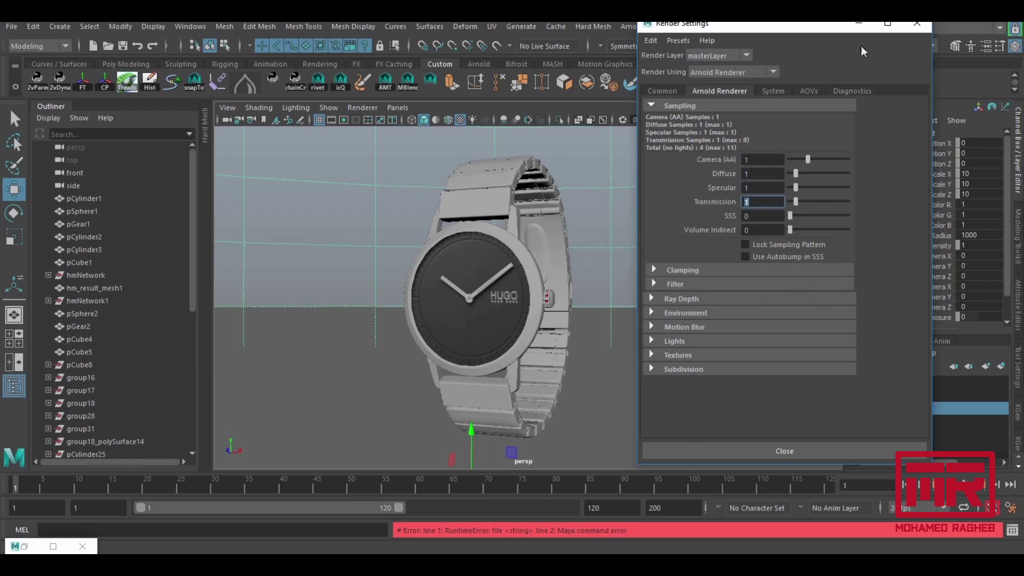
# Close Render Settings, select the pCube6 strap segment and bring back Hypershade.
pyautogui.click(917, 24)
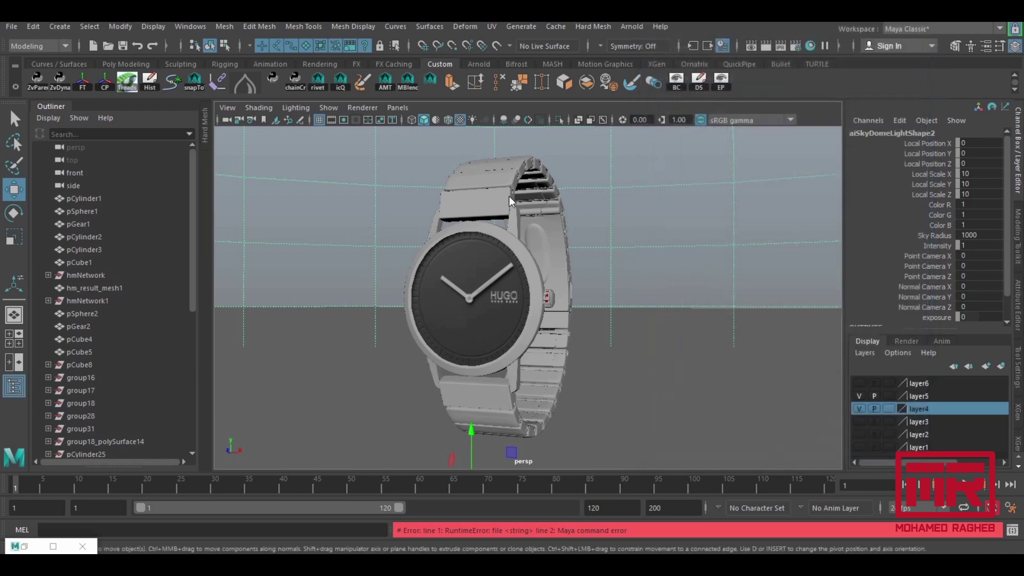
pyautogui.click(500, 196)
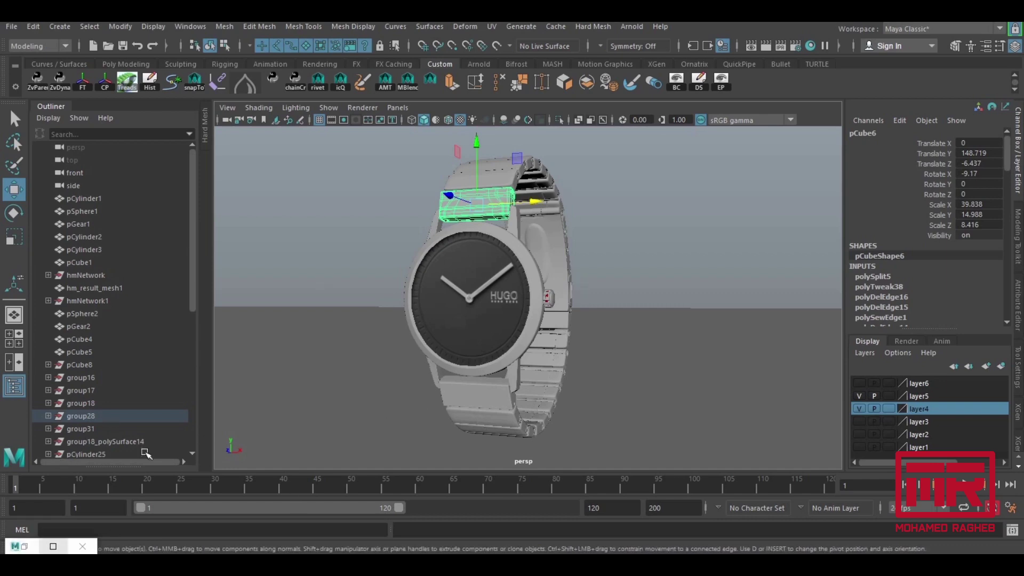
pyautogui.click(24, 546)
# Create a new aiStandardSurface material (aiStandardSurface6) in a cleared Hypershade graph.
pyautogui.moveTo(468, 142); pyautogui.dragTo(651, 32)
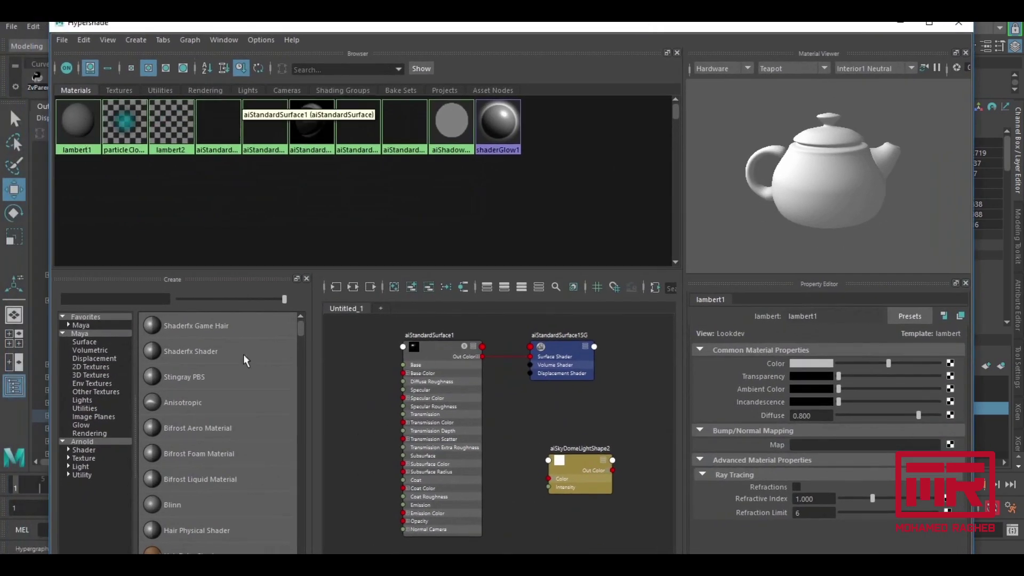
pyautogui.click(396, 287)
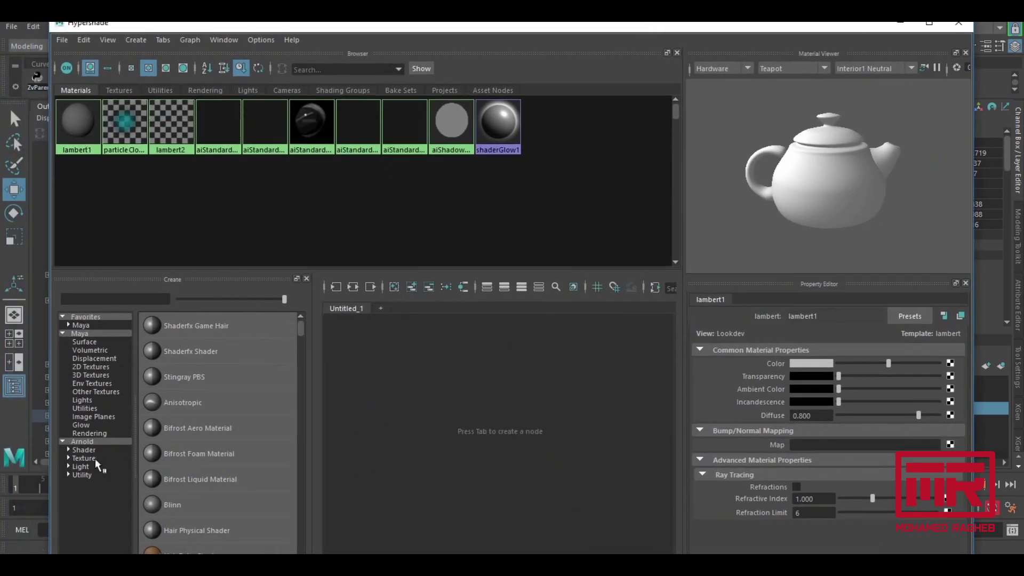
pyautogui.click(90, 450)
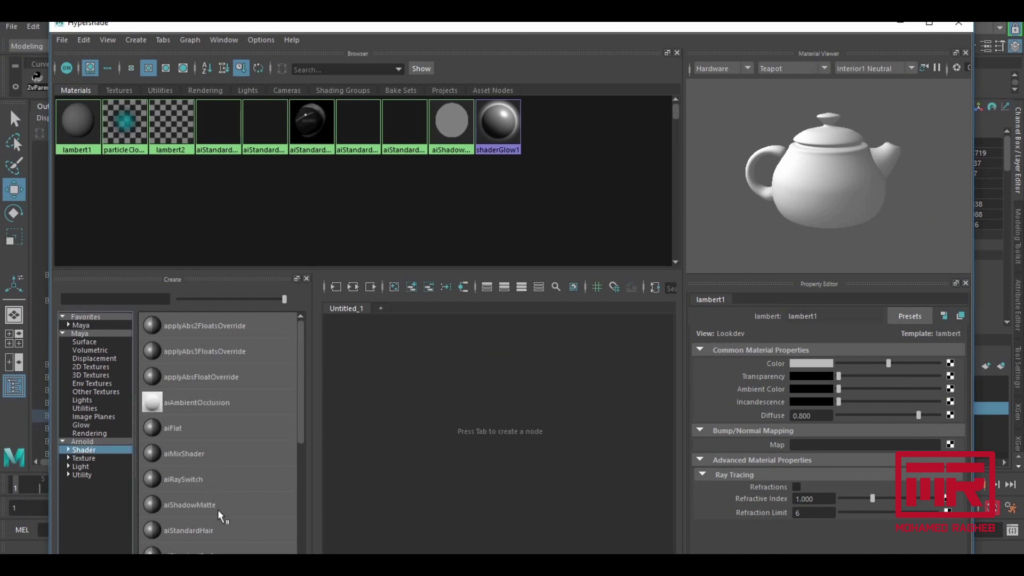
pyautogui.moveTo(300, 402); pyautogui.dragTo(301, 452)
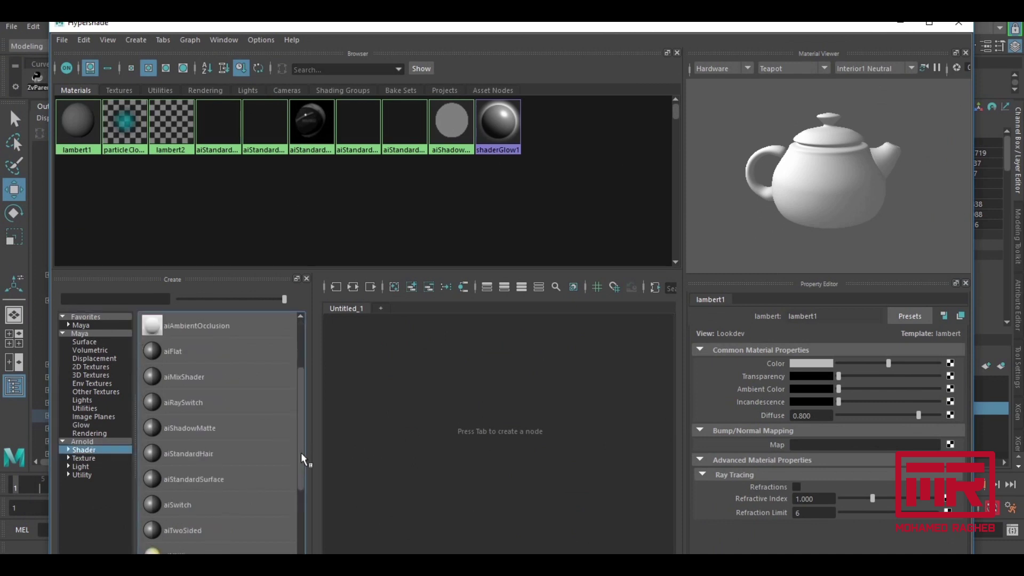
pyautogui.click(201, 480)
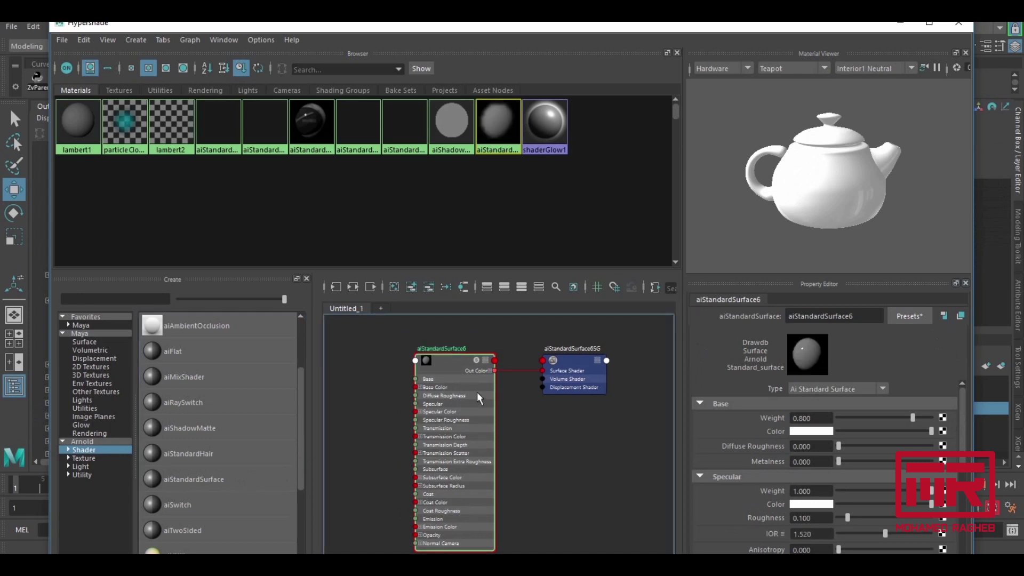
pyautogui.scroll(3, 477, 392)
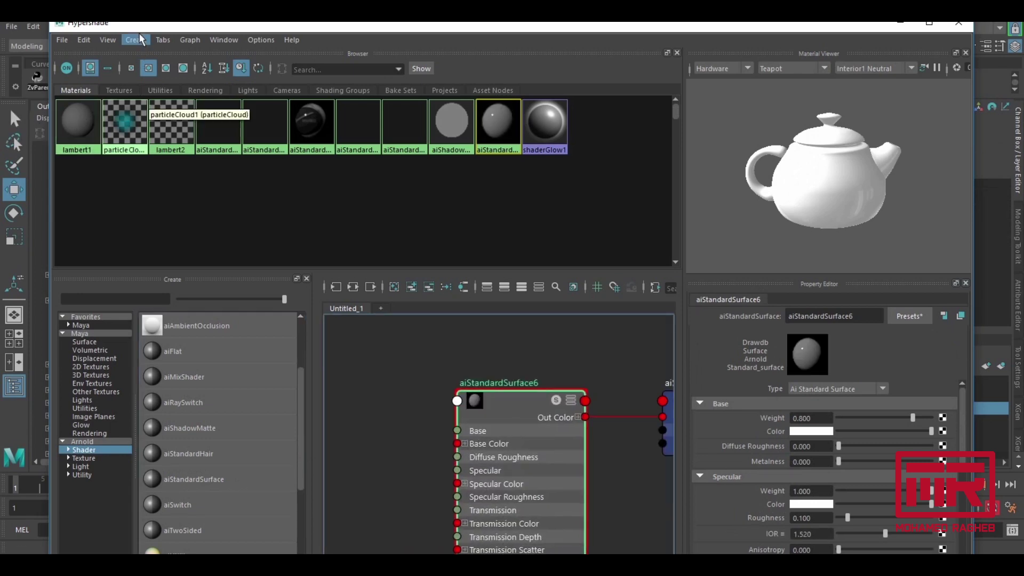
pyautogui.press('super+Down')
pyautogui.moveTo(472, 343); pyautogui.dragTo(455, 118)
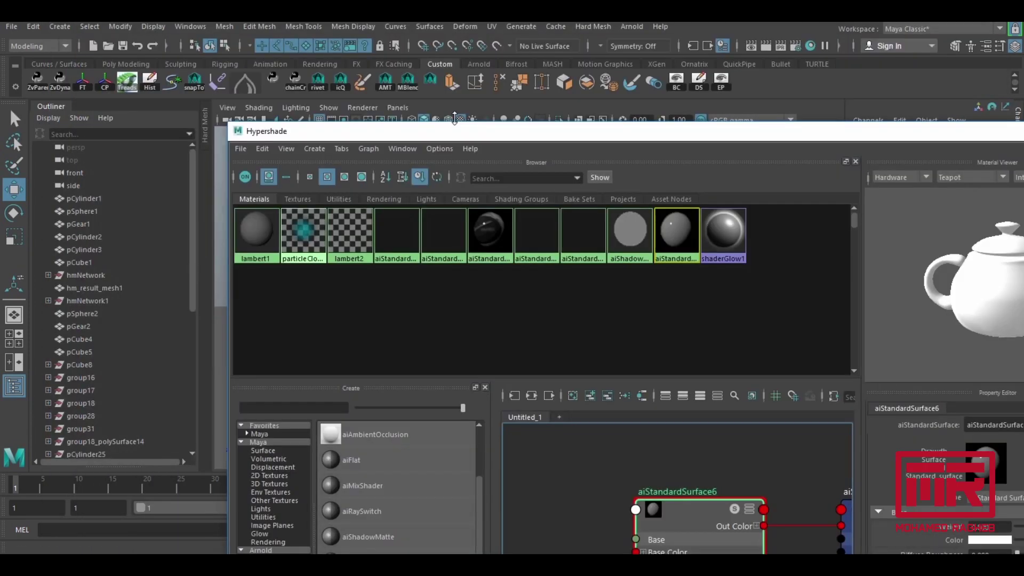
# Select all objects using lambert1, then bring up aiStandardSurface6's marking menu.
pyautogui.moveTo(231, 210); pyautogui.dragTo(342, 210, button='right')
pyautogui.click(345, 209)
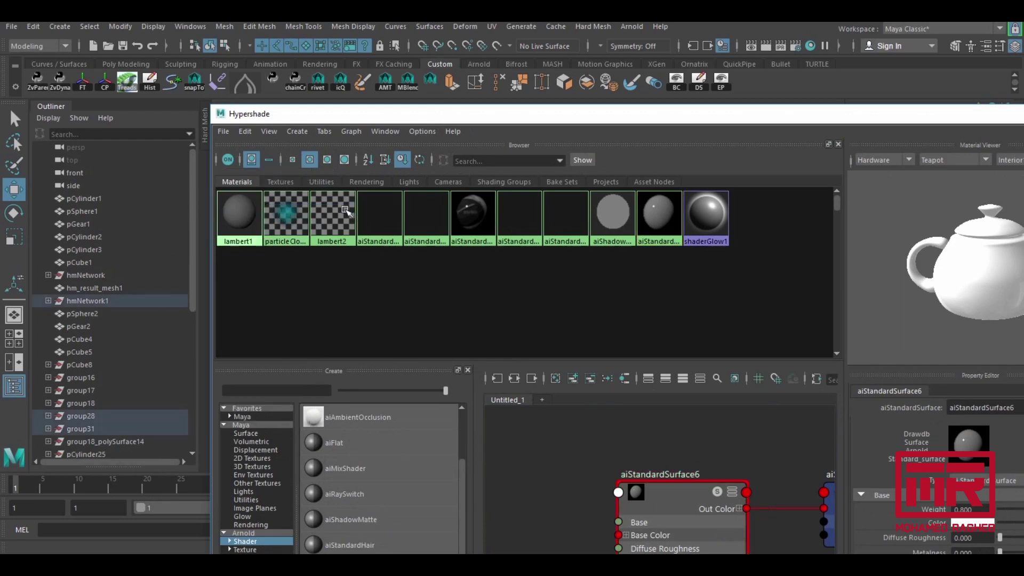
pyautogui.moveTo(411, 117)
pyautogui.mouseDown()
pyautogui.moveTo(329, 466)
pyautogui.moveTo(429, 207)
pyautogui.mouseUp()
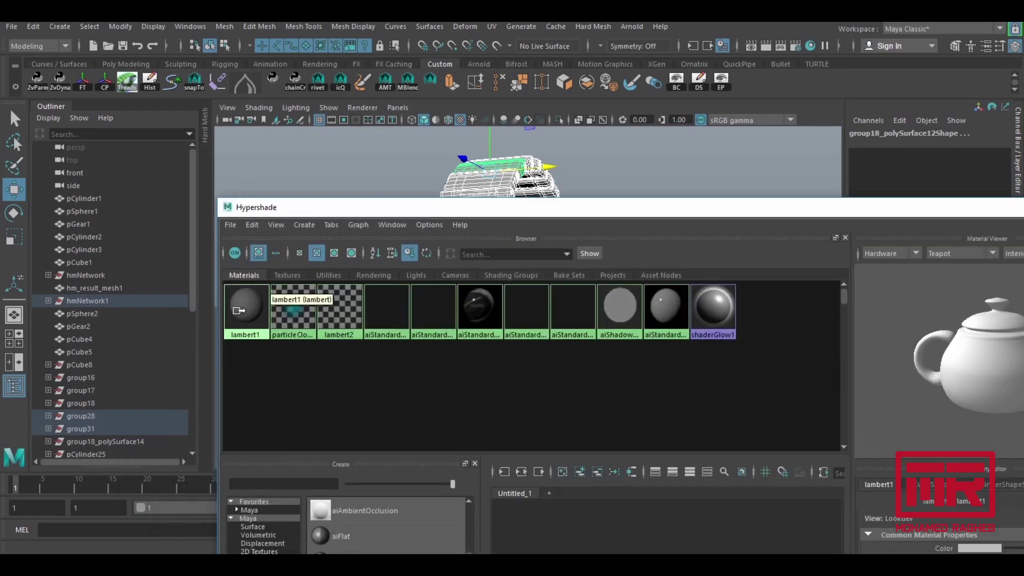
pyautogui.moveTo(432, 206); pyautogui.dragTo(352, 52)
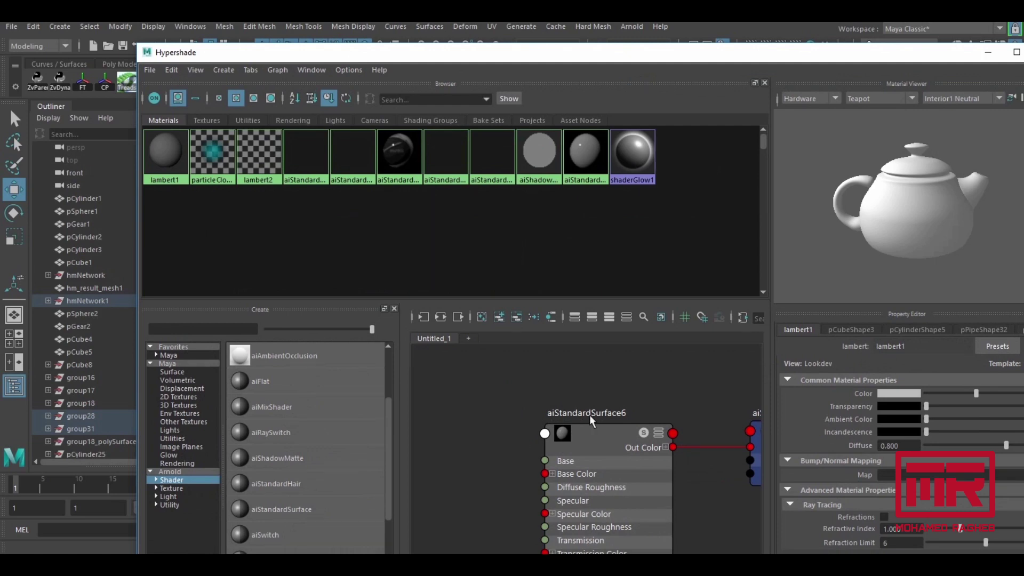
pyautogui.moveTo(584, 53); pyautogui.dragTo(532, 55)
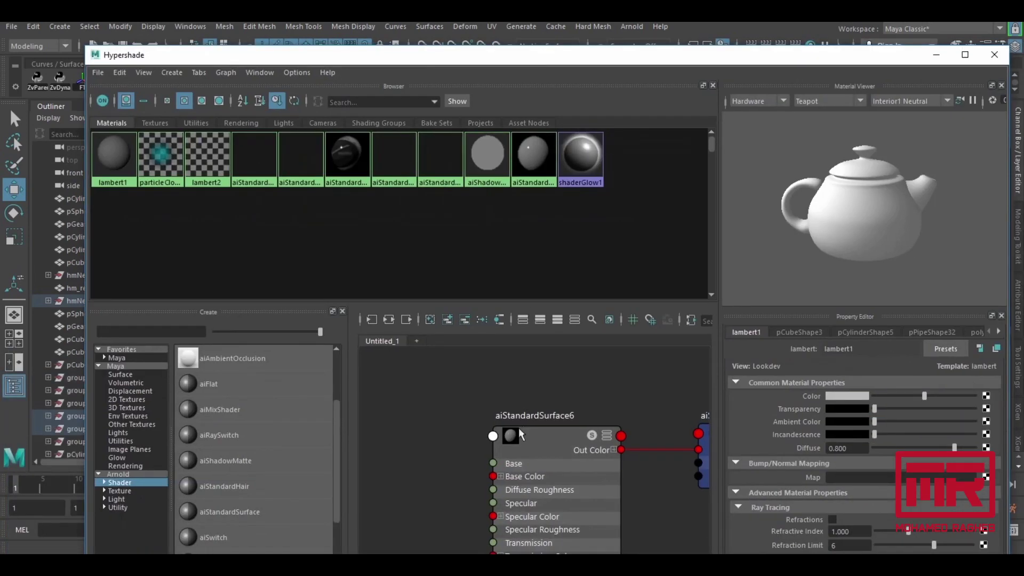
pyautogui.moveTo(512, 433); pyautogui.dragTo(532, 298, button='right')
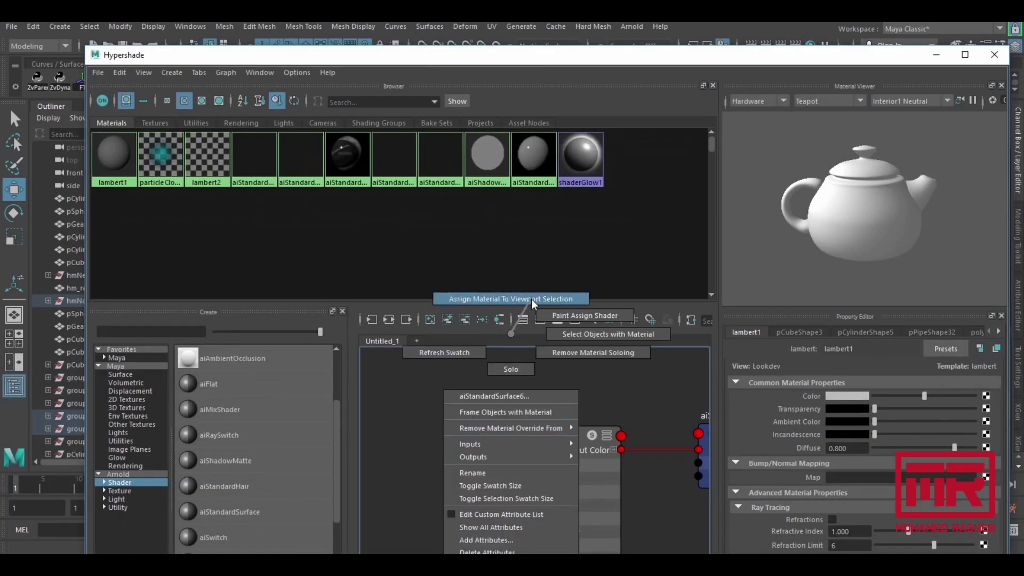
# Assign aiStandardSurface6 to the selected watch parts and select the sky dome light.
pyautogui.click(936, 54)
pyautogui.click(590, 245)
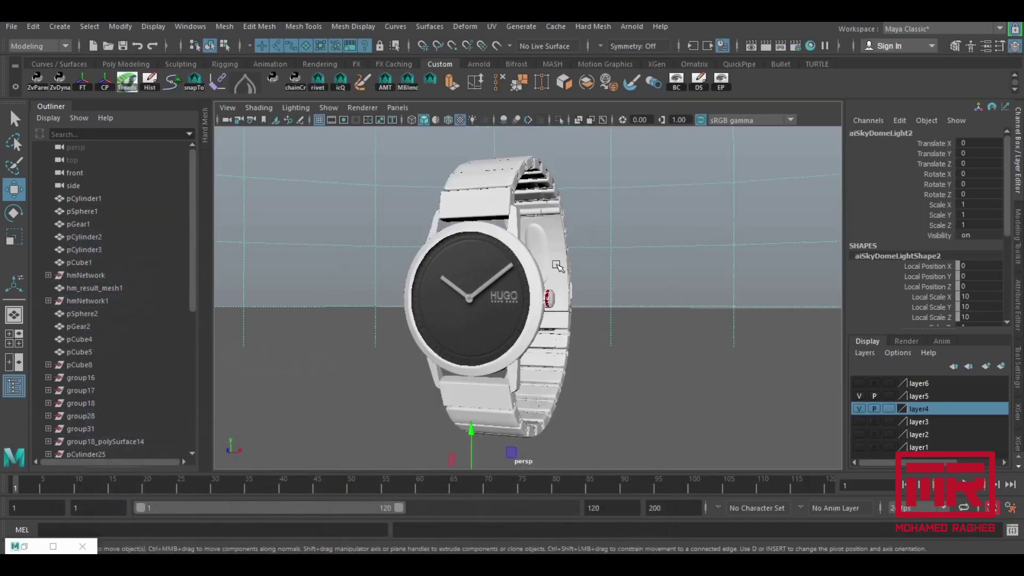
pyautogui.scroll(5, 587, 272)
pyautogui.scroll(-5, 544, 272)
pyautogui.keyDown('alt'); pyautogui.moveTo(544, 272); pyautogui.dragTo(551, 271); pyautogui.keyUp('alt')
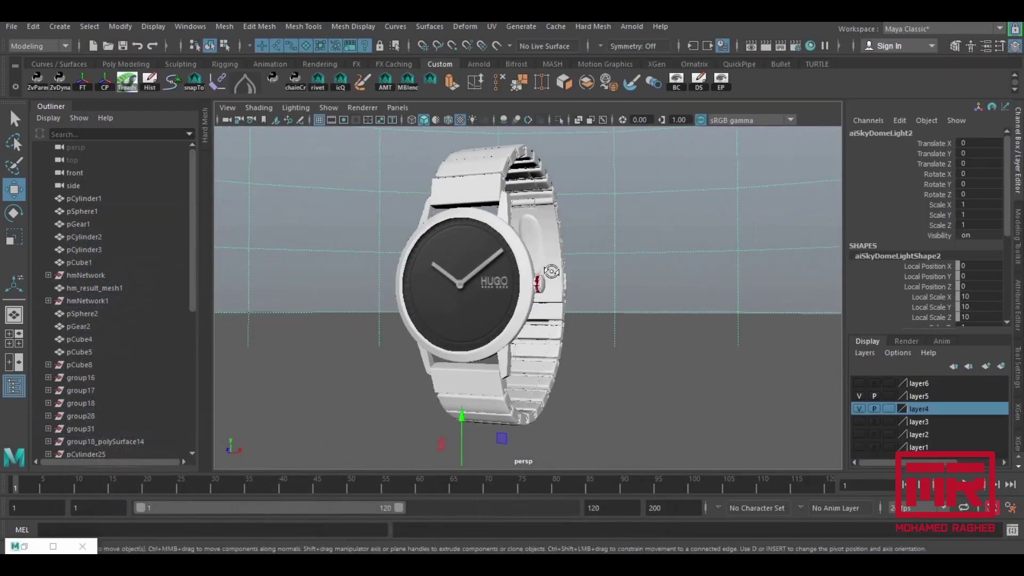
pyautogui.keyDown('alt'); pyautogui.moveTo(556, 276); pyautogui.dragTo(560, 275, button='middle'); pyautogui.keyUp('alt')
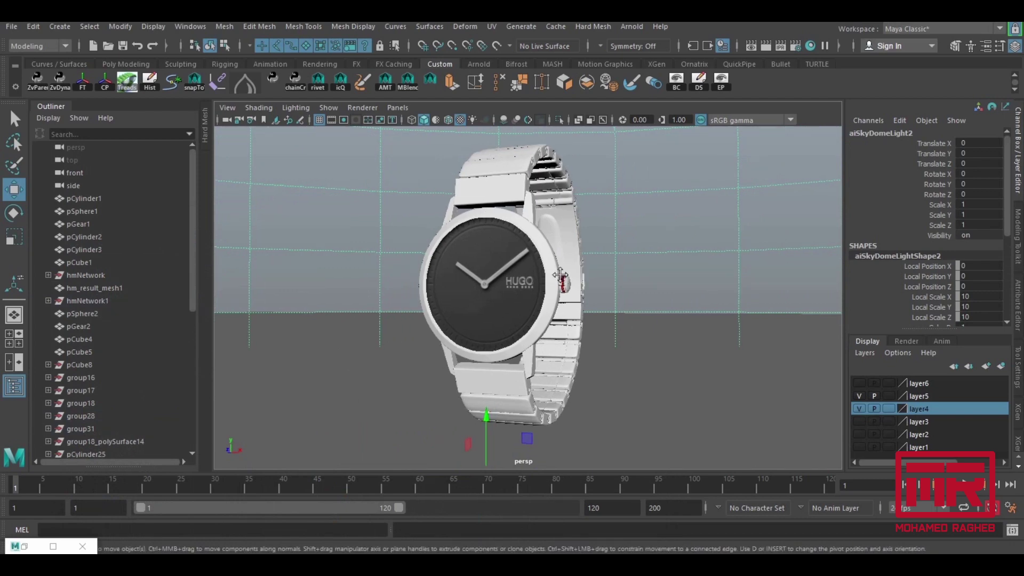
# Preview the watch with scene lights (7) and render the current frame.
pyautogui.press('7')
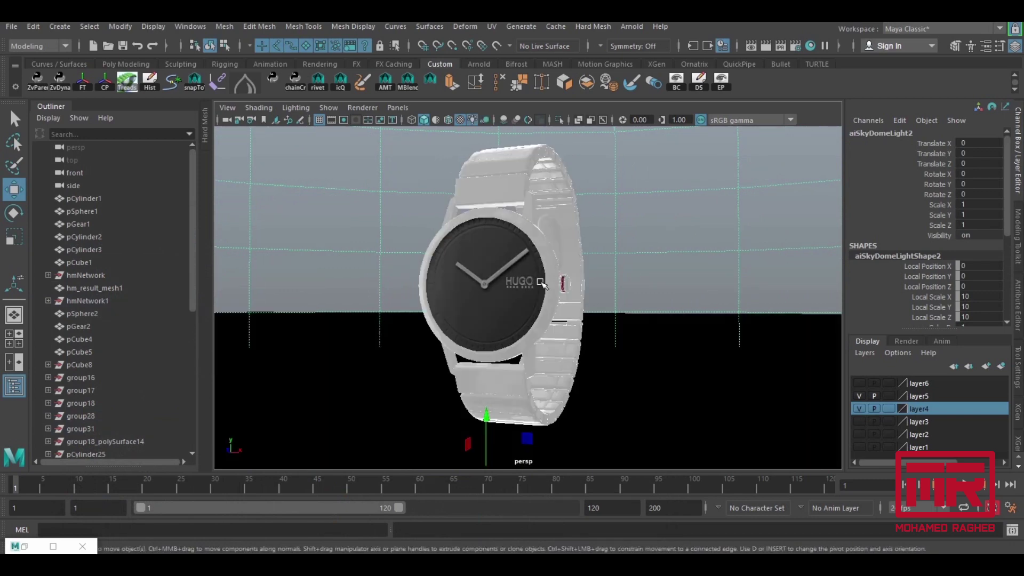
pyautogui.scroll(3, 547, 304)
pyautogui.scroll(-3, 547, 304)
pyautogui.moveTo(546, 304)
pyautogui.keyDown('alt'); pyautogui.mouseDown()
pyautogui.moveTo(581, 305)
pyautogui.moveTo(560, 307)
pyautogui.mouseUp(); pyautogui.keyUp('alt')
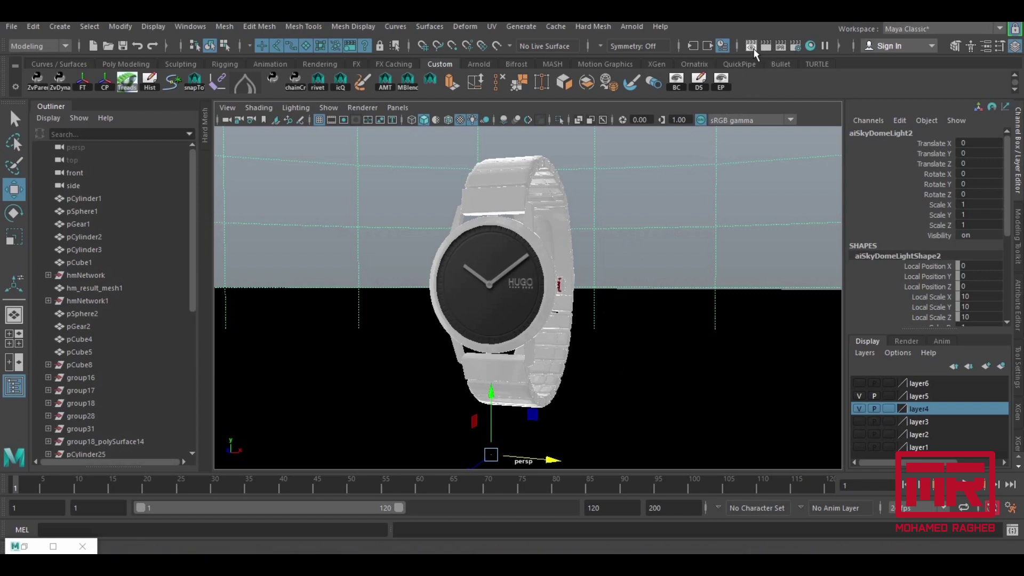
pyautogui.click(753, 48)
# Run and stop an Arnold IPR preview, then show aiSkyDomeLightShape2's attributes.
pyautogui.click(265, 76)
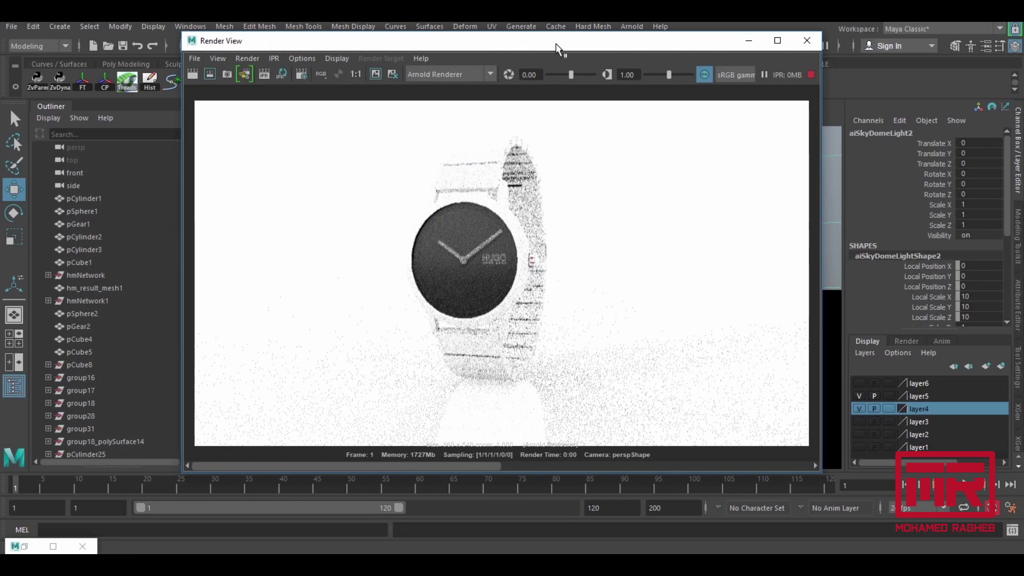
pyautogui.moveTo(561, 47); pyautogui.dragTo(446, 56)
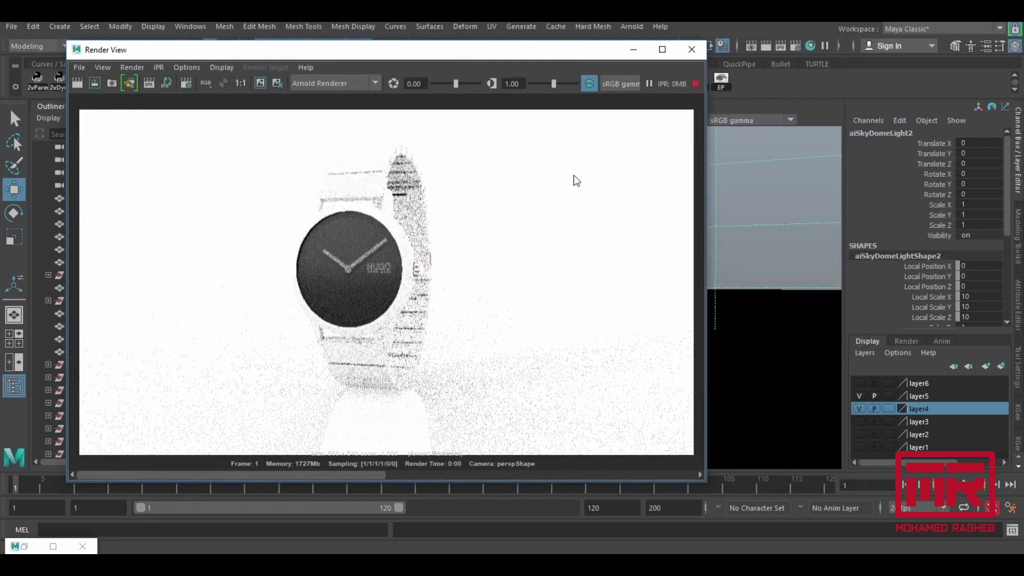
pyautogui.moveTo(590, 56); pyautogui.dragTo(468, 46)
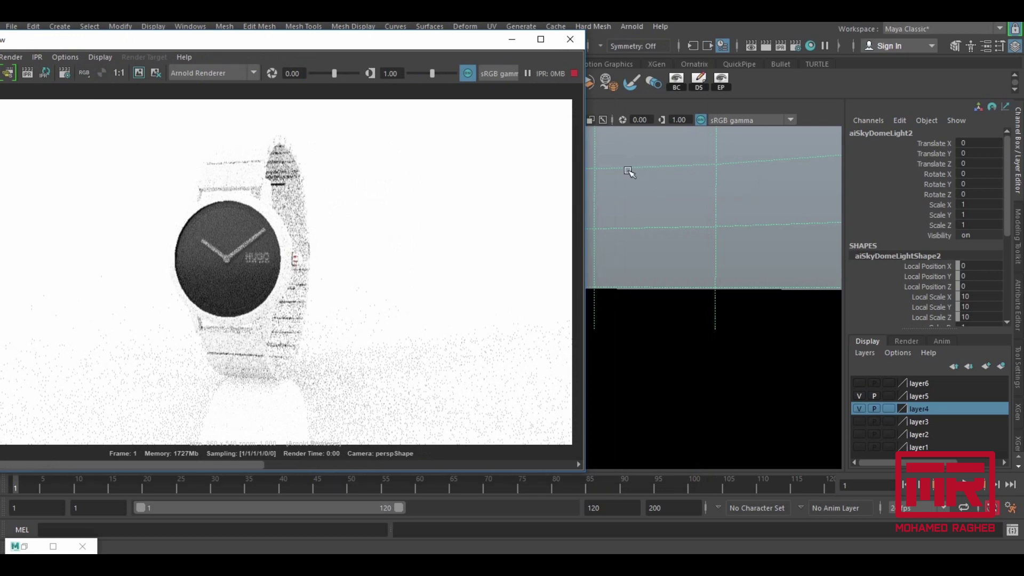
pyautogui.click(574, 73)
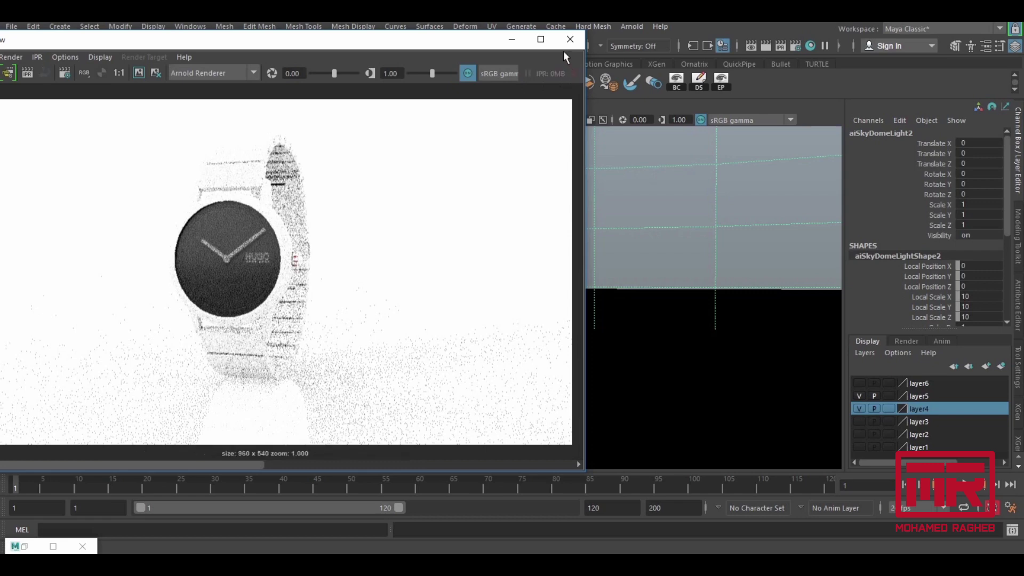
pyautogui.click(568, 40)
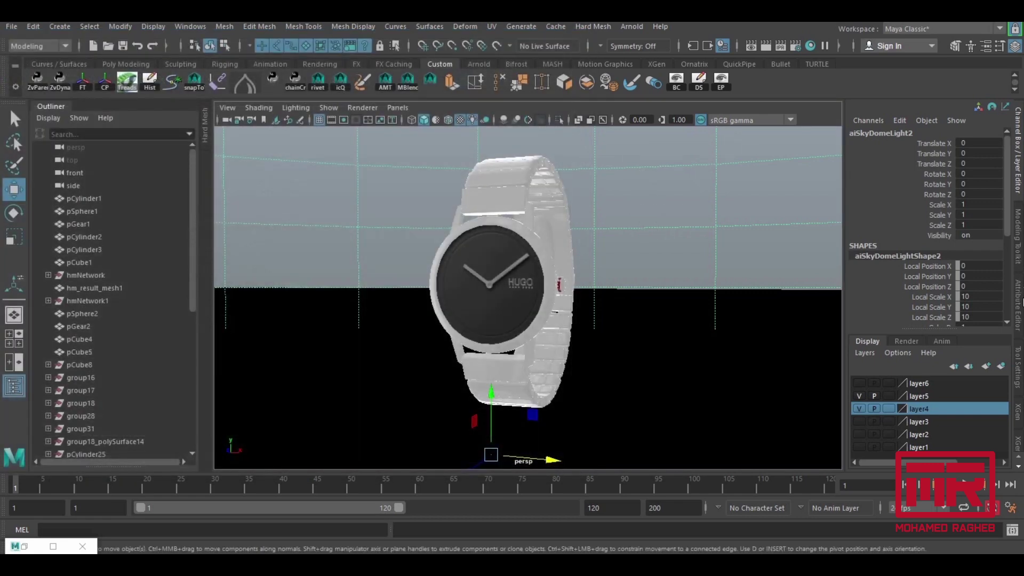
pyautogui.click(1018, 304)
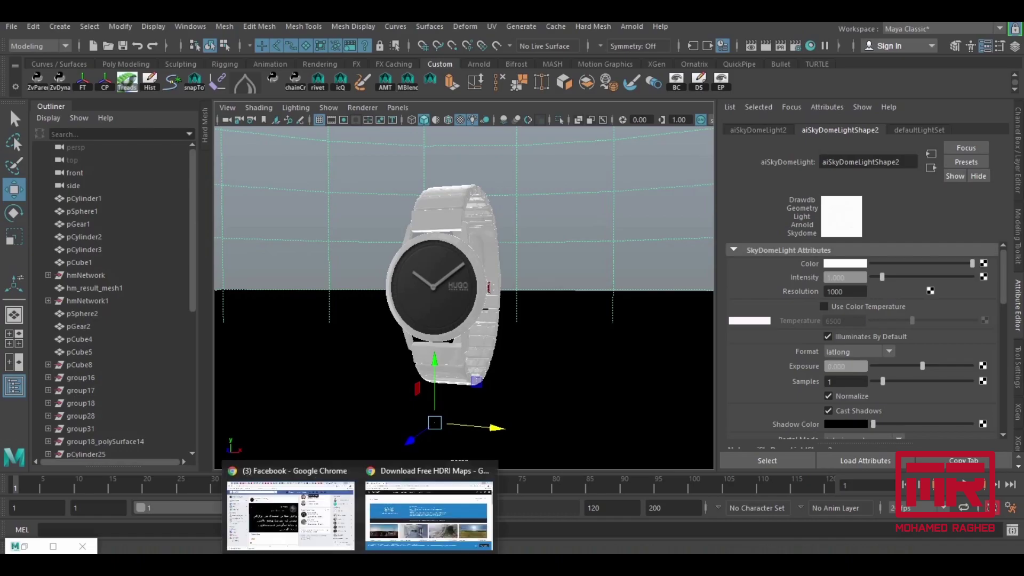
pyautogui.click(421, 520)
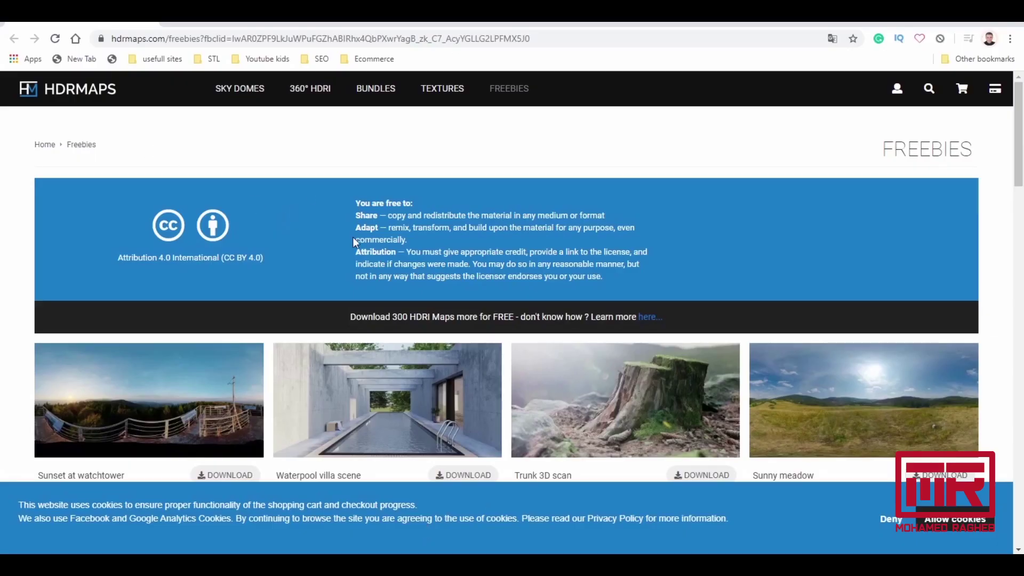
# Scroll through the free HDRI maps on the HDRMaps Freebies page.
pyautogui.scroll(-3, 431, 311)
pyautogui.moveTo(1016, 189)
pyautogui.mouseDown()
pyautogui.moveTo(1020, 379)
pyautogui.moveTo(1018, 154)
pyautogui.moveTo(1020, 419)
pyautogui.moveTo(1021, 391)
pyautogui.mouseUp()
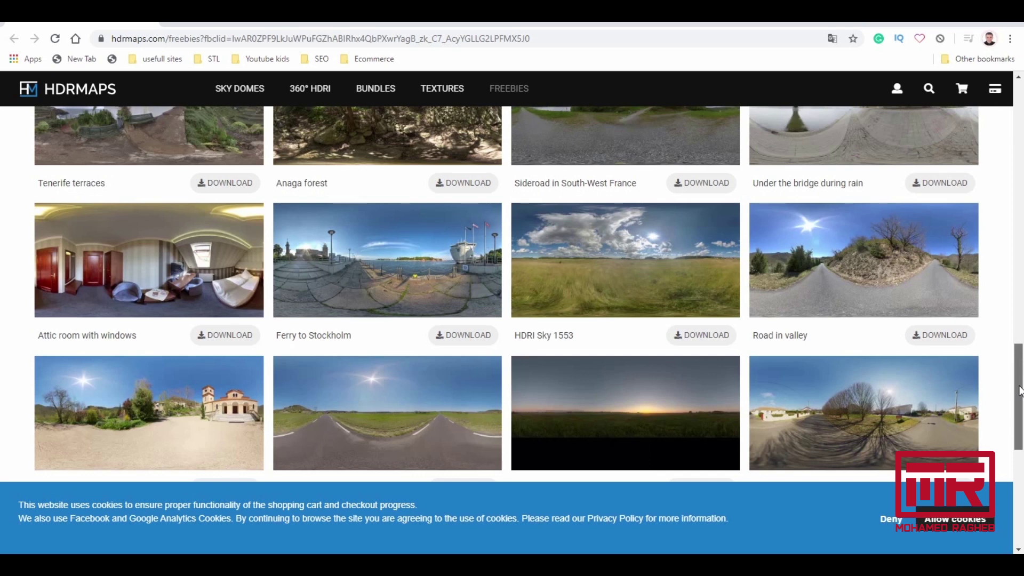
pyautogui.moveTo(1020, 391); pyautogui.dragTo(1020, 436)
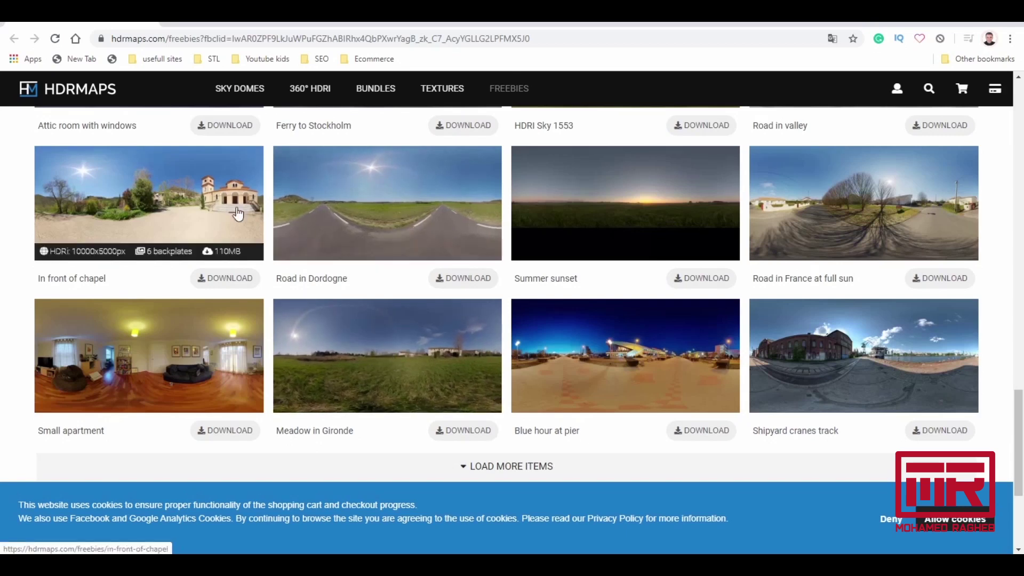
pyautogui.moveTo(149, 413)
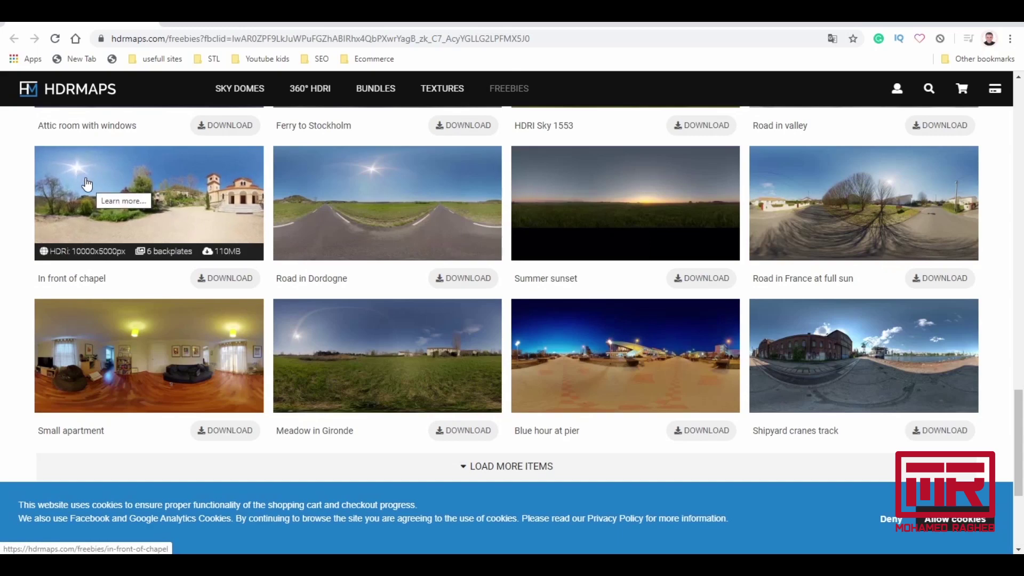
pyautogui.scroll(-4, 1012, 360)
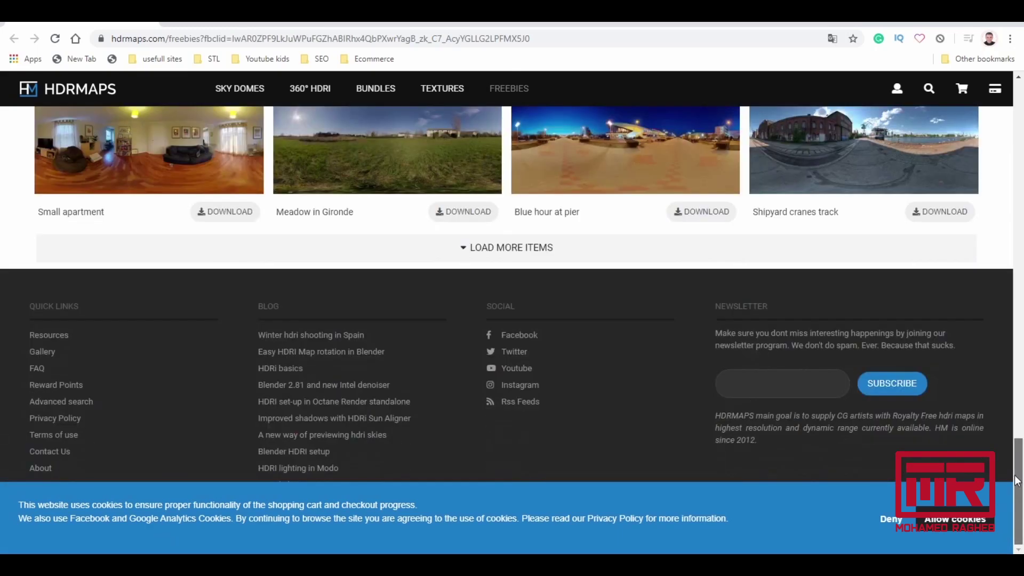
pyautogui.scroll(7, 1008, 373)
pyautogui.scroll(6, 1002, 321)
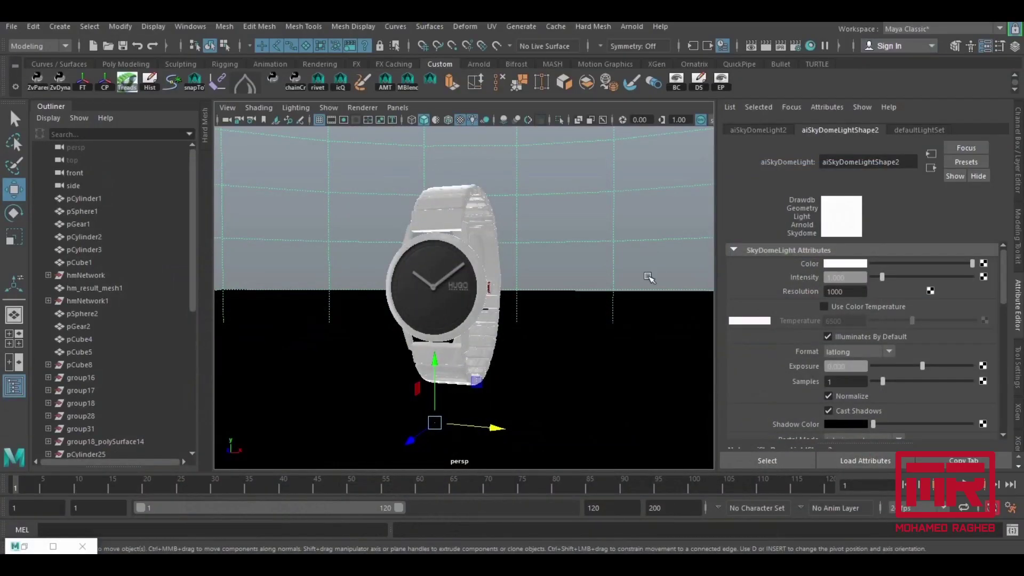
# Frame the whole sky dome, select it and dolly inside it.
pyautogui.press('f')
pyautogui.moveTo(556, 339)
pyautogui.keyDown('alt'); pyautogui.mouseDown()
pyautogui.moveTo(426, 322)
pyautogui.moveTo(334, 247)
pyautogui.mouseUp(); pyautogui.keyUp('alt')
pyautogui.click(427, 323)
pyautogui.click(707, 277)
pyautogui.moveTo(707, 278)
pyautogui.keyDown('alt'); pyautogui.mouseDown()
pyautogui.moveTo(622, 302)
pyautogui.moveTo(423, 301)
pyautogui.mouseUp(); pyautogui.keyUp('alt')
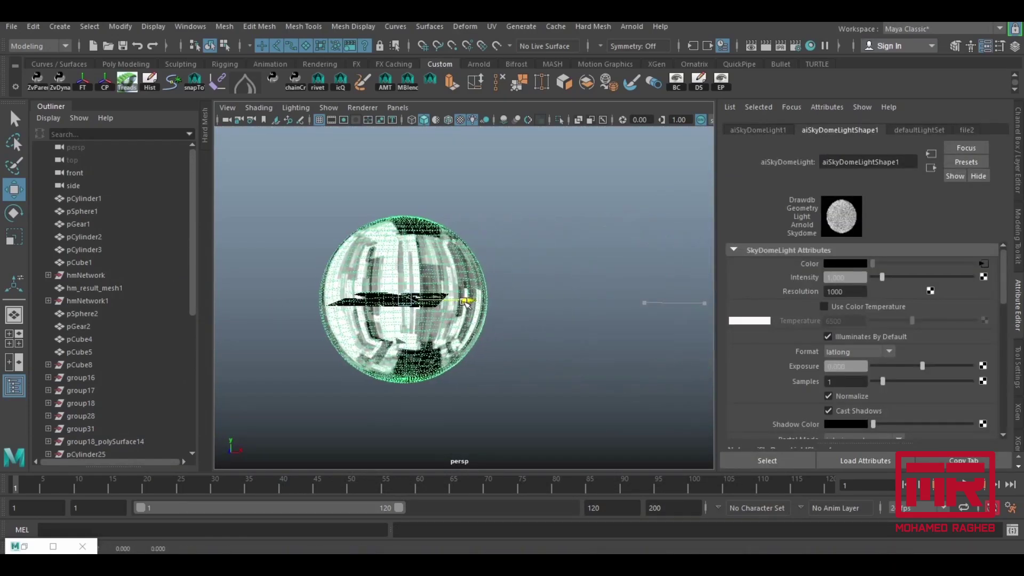
pyautogui.scroll(3, 539, 264)
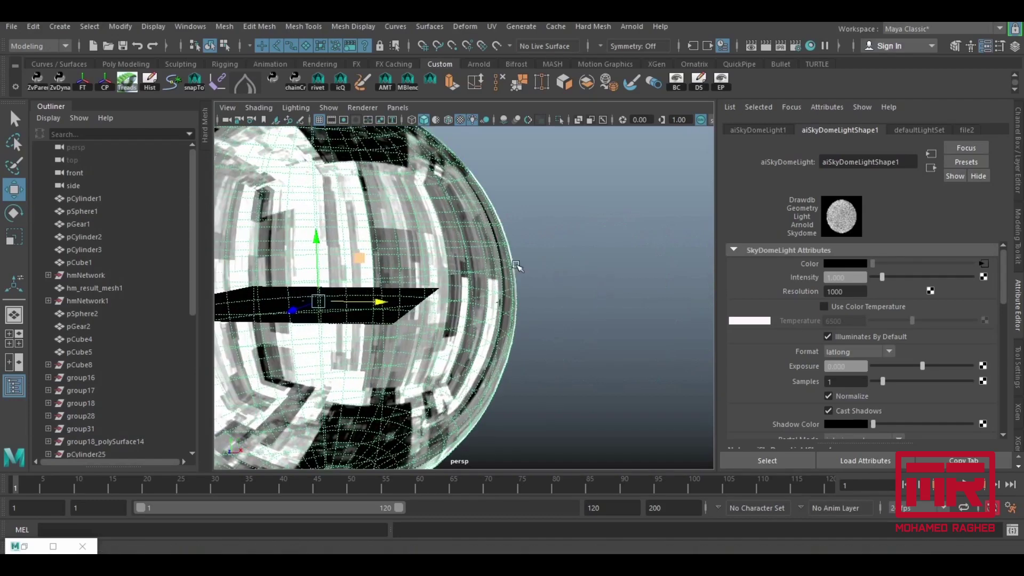
pyautogui.scroll(3, 531, 272)
pyautogui.scroll(3, 523, 280)
pyautogui.scroll(2, 517, 288)
pyautogui.scroll(3, 517, 288)
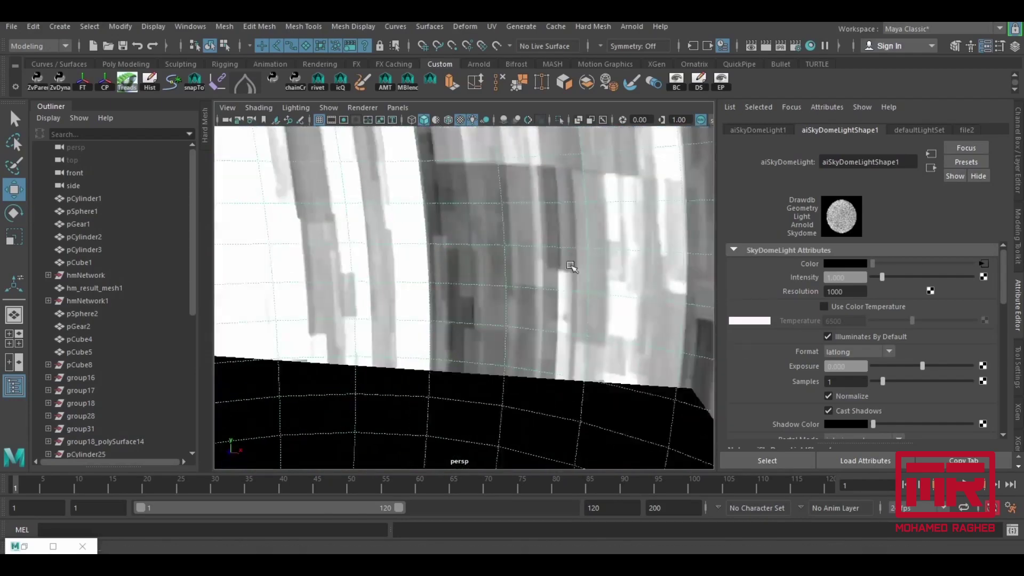
pyautogui.scroll(2, 567, 265)
# Look around inside the dome and select the distant watch part group18_polySurface7.
pyautogui.click(570, 205)
pyautogui.scroll(2, 567, 235)
pyautogui.moveTo(568, 235)
pyautogui.keyDown('alt'); pyautogui.mouseDown()
pyautogui.moveTo(448, 221)
pyautogui.moveTo(549, 243)
pyautogui.moveTo(397, 316)
pyautogui.moveTo(400, 299)
pyautogui.mouseUp(); pyautogui.keyUp('alt')
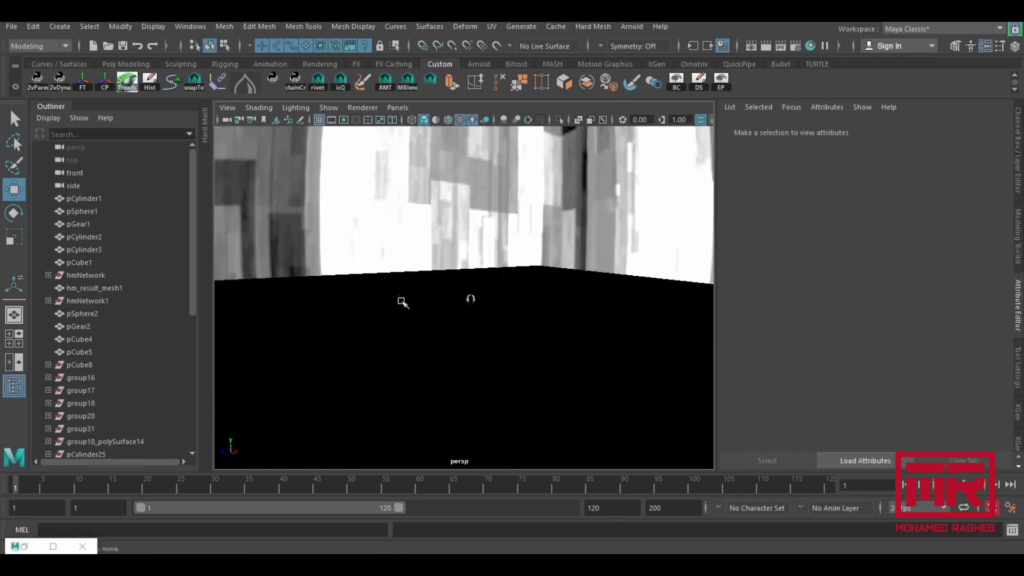
pyautogui.scroll(3, 468, 327)
pyautogui.scroll(1, 541, 336)
pyautogui.scroll(2, 599, 318)
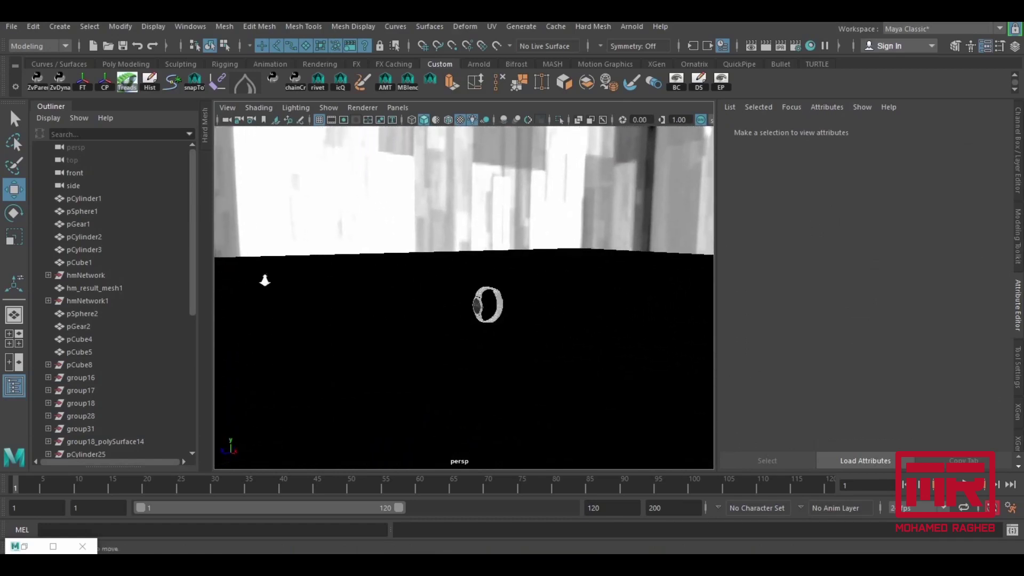
pyautogui.click(492, 287)
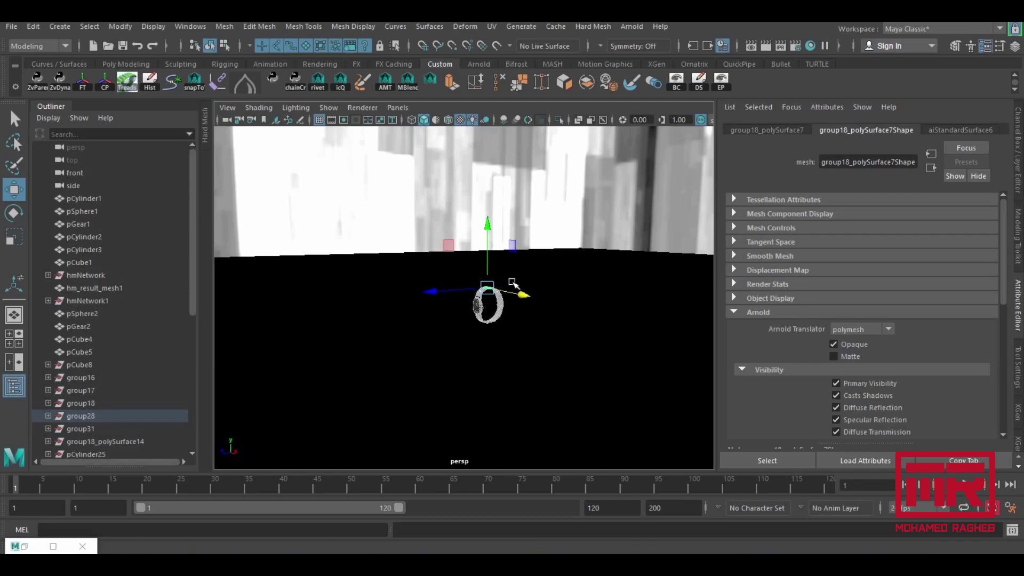
# Frame the watch with F, select a bracelet link and open Hypershade.
pyautogui.press('f')
pyautogui.moveTo(510, 281)
pyautogui.keyDown('alt'); pyautogui.mouseDown()
pyautogui.moveTo(267, 286)
pyautogui.moveTo(478, 192)
pyautogui.moveTo(454, 273)
pyautogui.moveTo(553, 265)
pyautogui.moveTo(516, 251)
pyautogui.moveTo(528, 258)
pyautogui.mouseUp(); pyautogui.keyUp('alt')
pyautogui.click(536, 258)
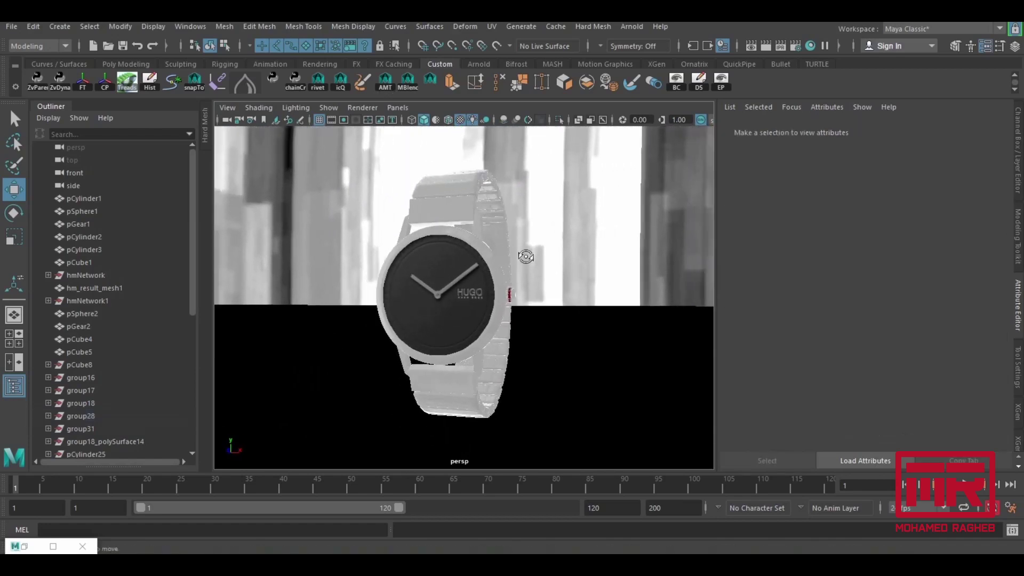
pyautogui.moveTo(552, 219)
pyautogui.keyDown('alt'); pyautogui.mouseDown()
pyautogui.moveTo(551, 227)
pyautogui.moveTo(536, 207)
pyautogui.mouseUp(); pyautogui.keyUp('alt')
pyautogui.click(464, 197)
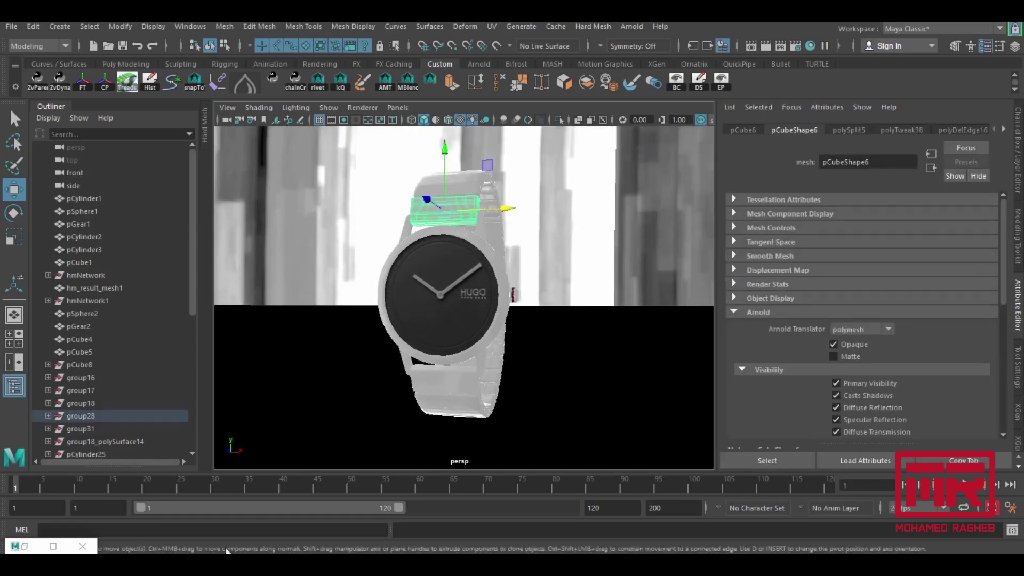
pyautogui.click(50, 546)
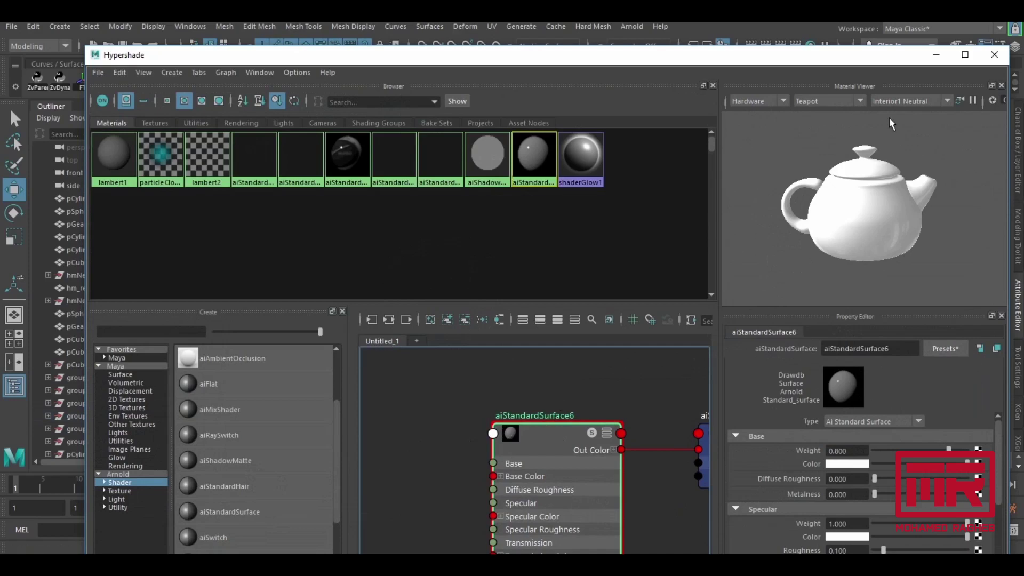
# Minimize Hypershade and open aiStandardSurface6's Presets list, closing it without applying Chrome.
pyautogui.click(934, 57)
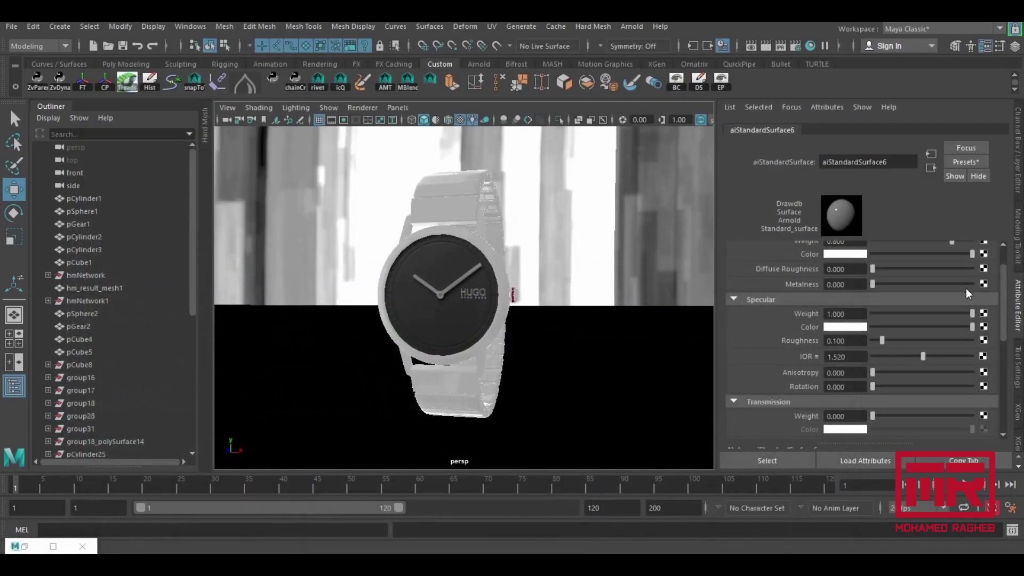
pyautogui.scroll(2, 1003, 310)
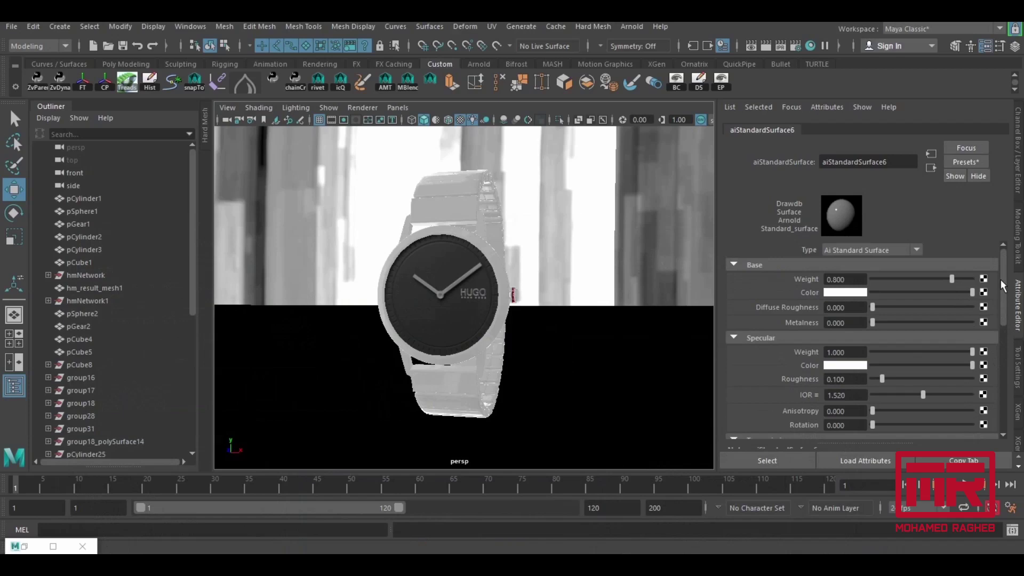
pyautogui.click(965, 162)
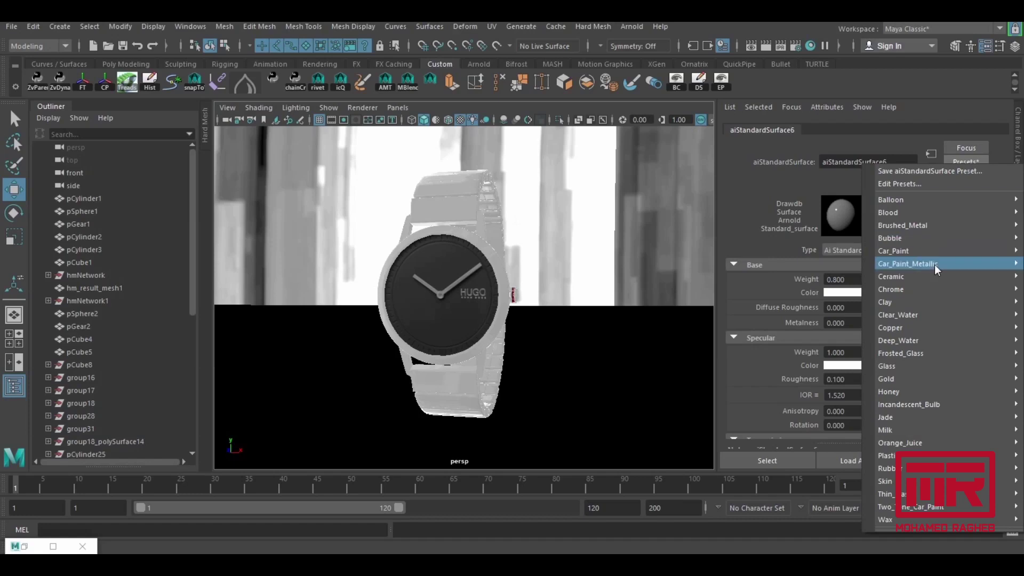
pyautogui.moveTo(891, 289)
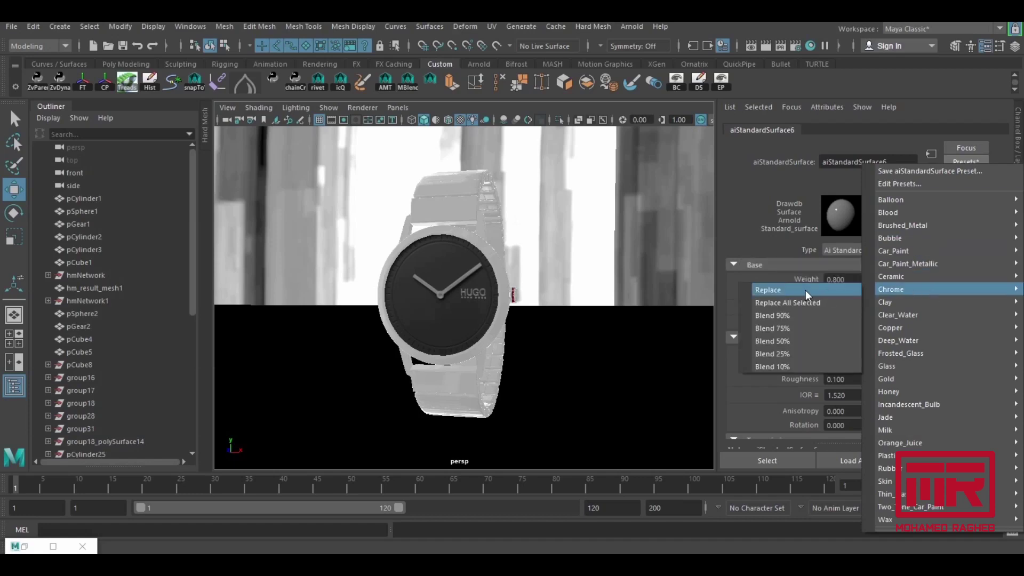
pyautogui.click(805, 290)
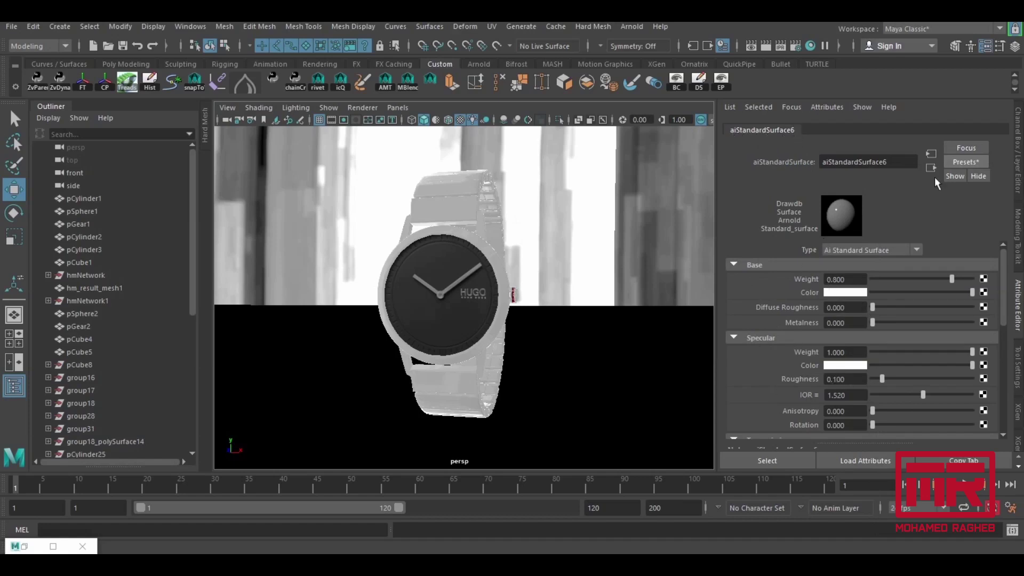
# Replace aiStandardSurface6 with the Chrome preset and orbit to inspect the chrome watch.
pyautogui.click(964, 158)
pyautogui.moveTo(891, 286)
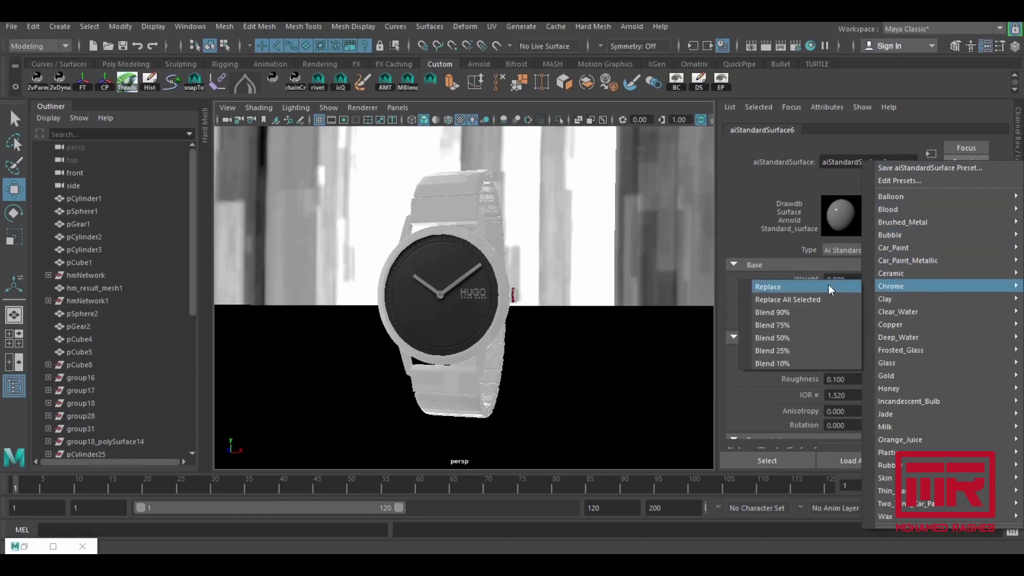
pyautogui.click(827, 287)
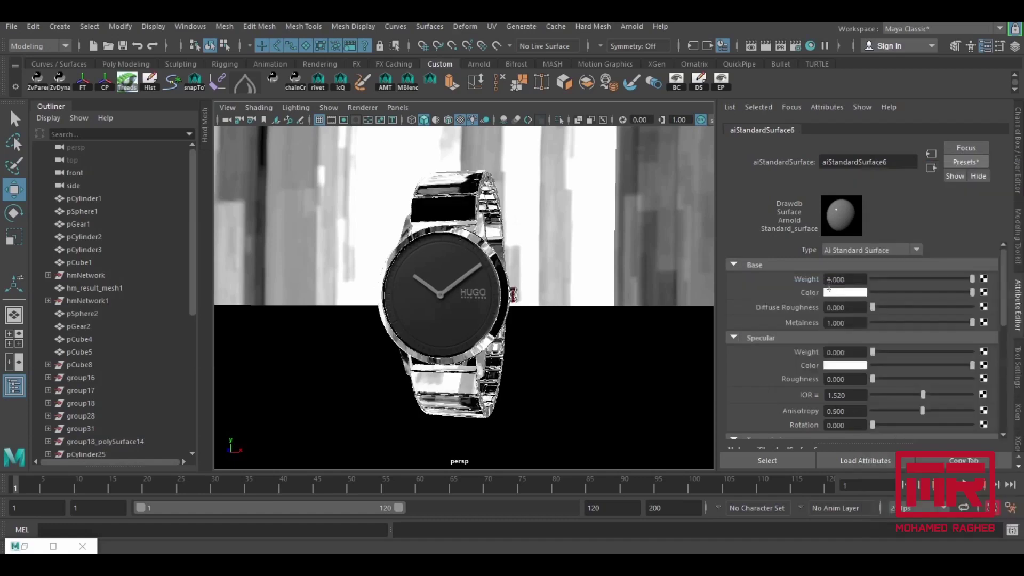
pyautogui.moveTo(509, 238)
pyautogui.keyDown('alt'); pyautogui.mouseDown()
pyautogui.moveTo(471, 231)
pyautogui.moveTo(505, 238)
pyautogui.mouseUp(); pyautogui.keyUp('alt')
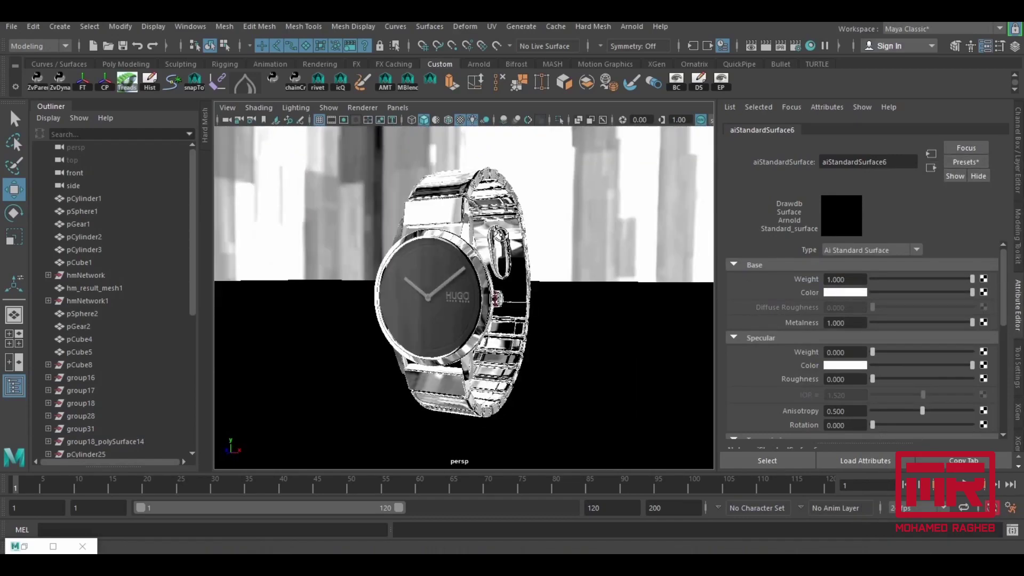
pyautogui.moveTo(555, 259)
pyautogui.keyDown('alt'); pyautogui.mouseDown()
pyautogui.moveTo(544, 254)
pyautogui.moveTo(571, 253)
pyautogui.moveTo(560, 260)
pyautogui.mouseUp(); pyautogui.keyUp('alt')
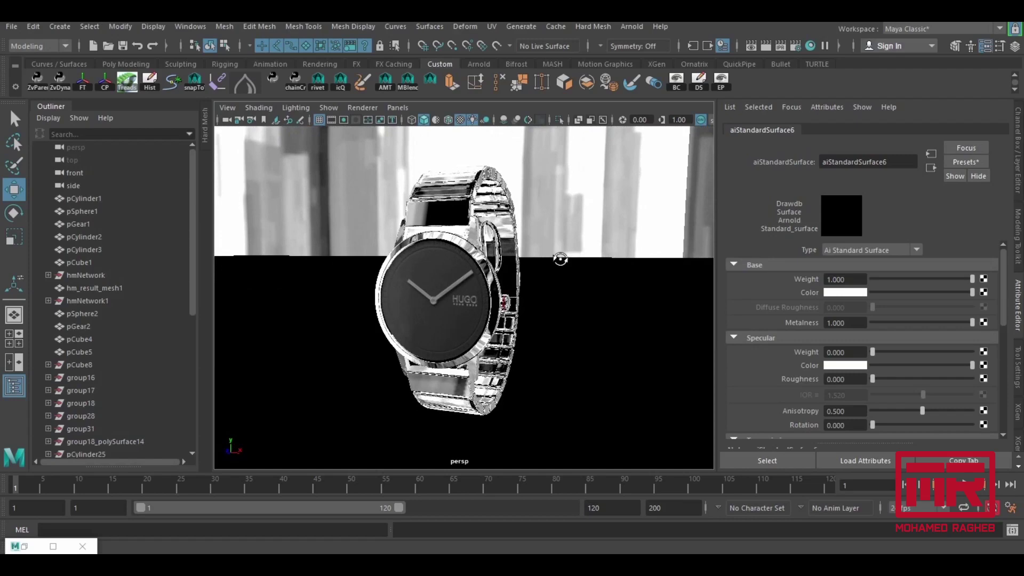
# Start an Arnold IPR render of the chrome watch and arrange the Render View window.
pyautogui.click(751, 46)
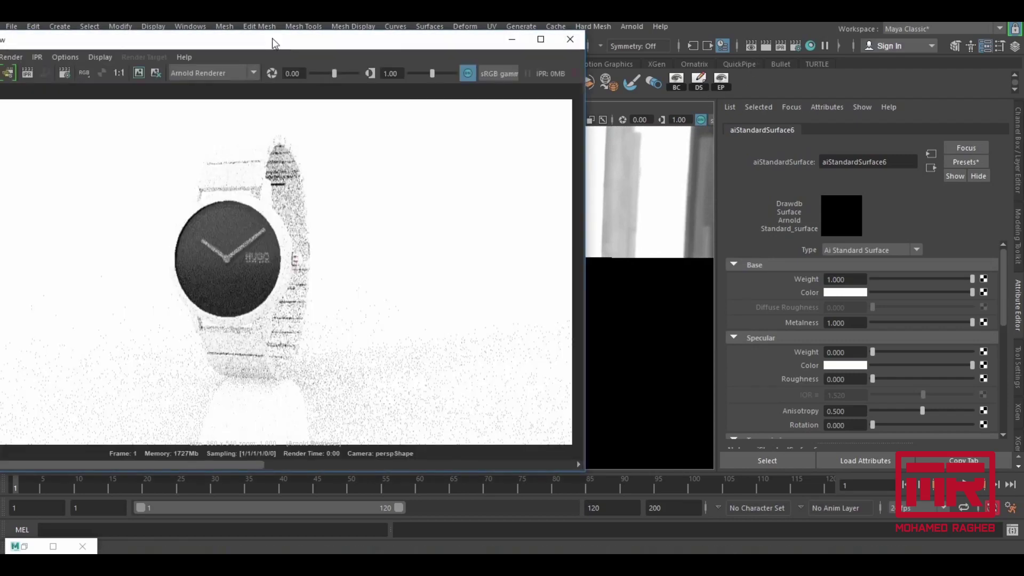
pyautogui.moveTo(273, 43); pyautogui.dragTo(485, 54)
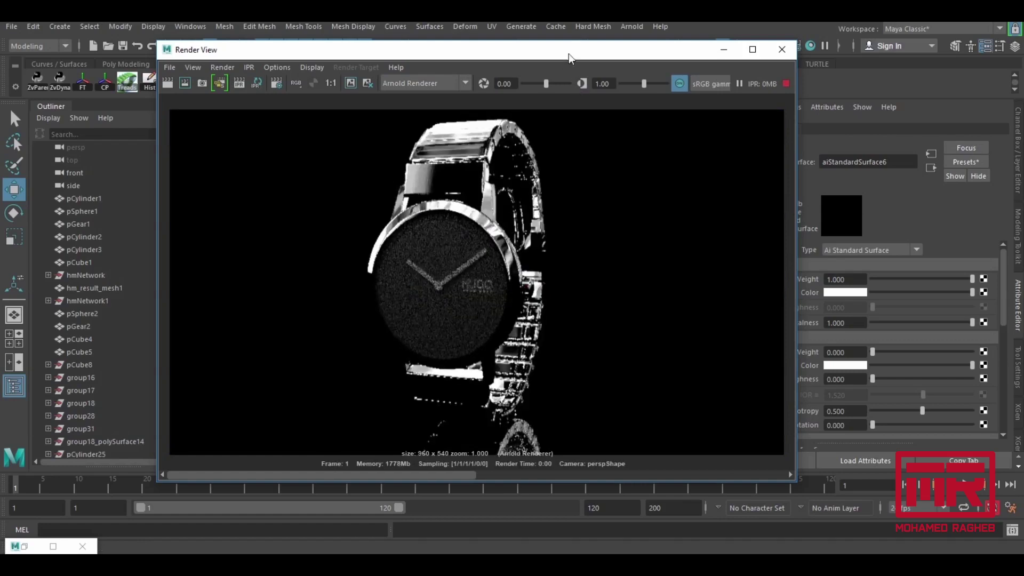
pyautogui.moveTo(569, 53); pyautogui.dragTo(520, 32)
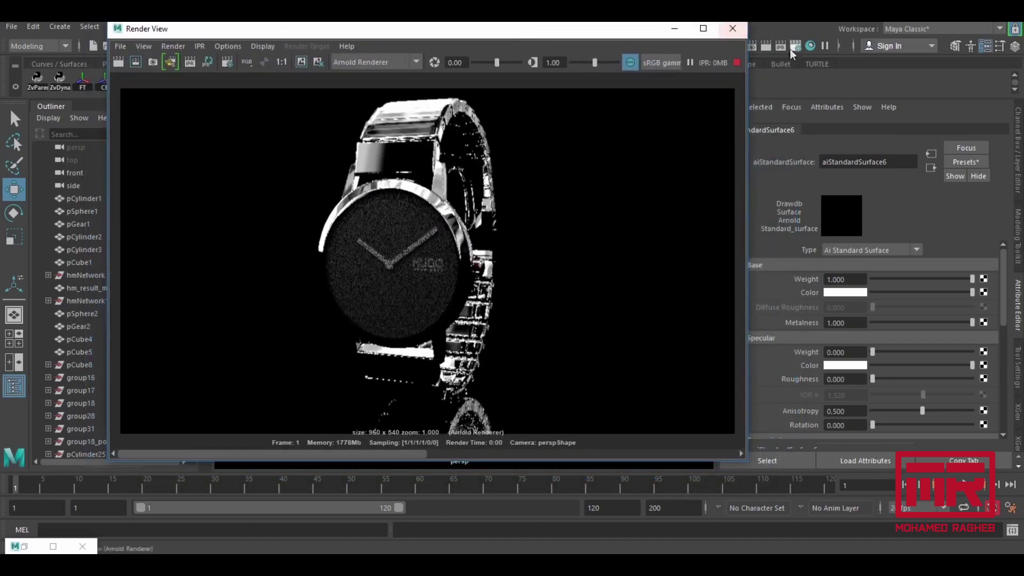
pyautogui.moveTo(628, 32); pyautogui.dragTo(419, 36)
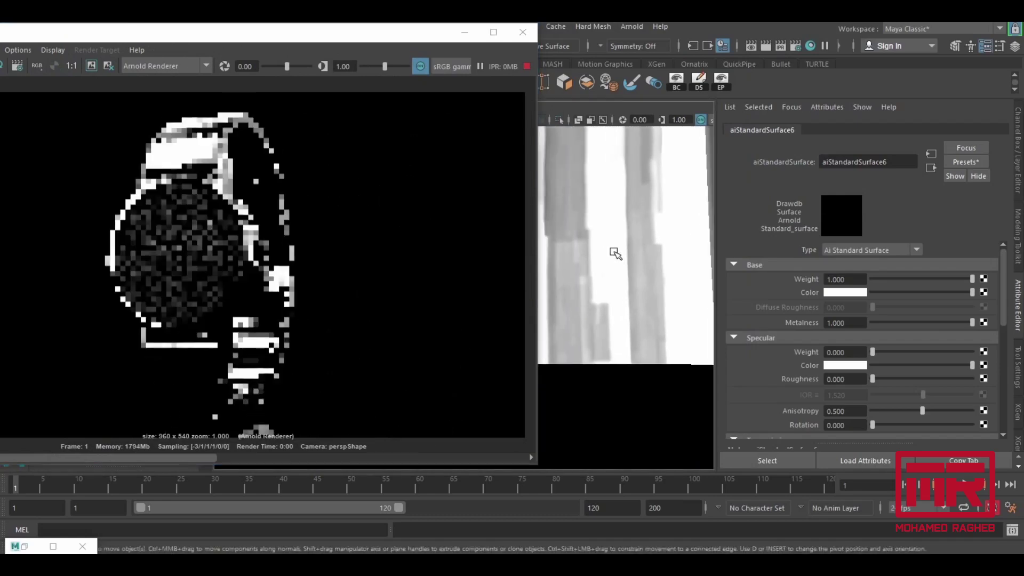
pyautogui.keyDown('alt'); pyautogui.moveTo(638, 265); pyautogui.dragTo(637, 262); pyautogui.keyUp('alt')
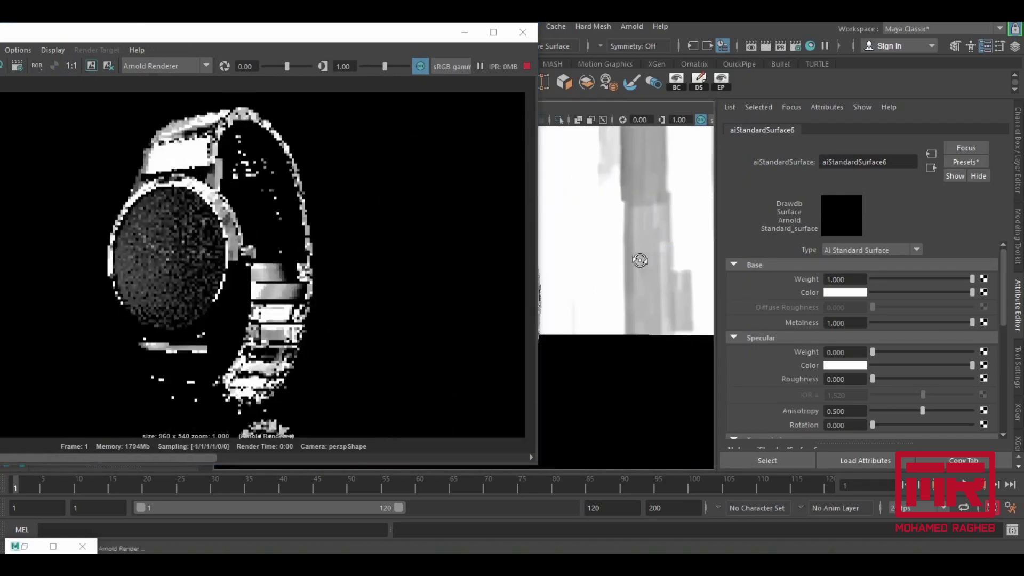
# Select the ground plane under the watch to show pPlaneShape1's attributes.
pyautogui.moveTo(373, 36); pyautogui.dragTo(224, 37)
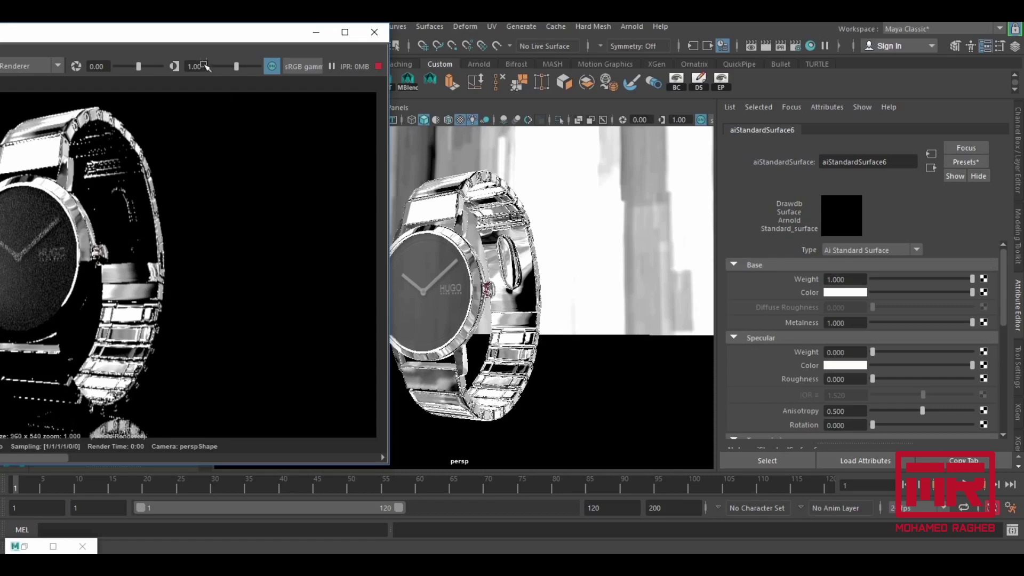
pyautogui.moveTo(203, 38); pyautogui.dragTo(223, 43)
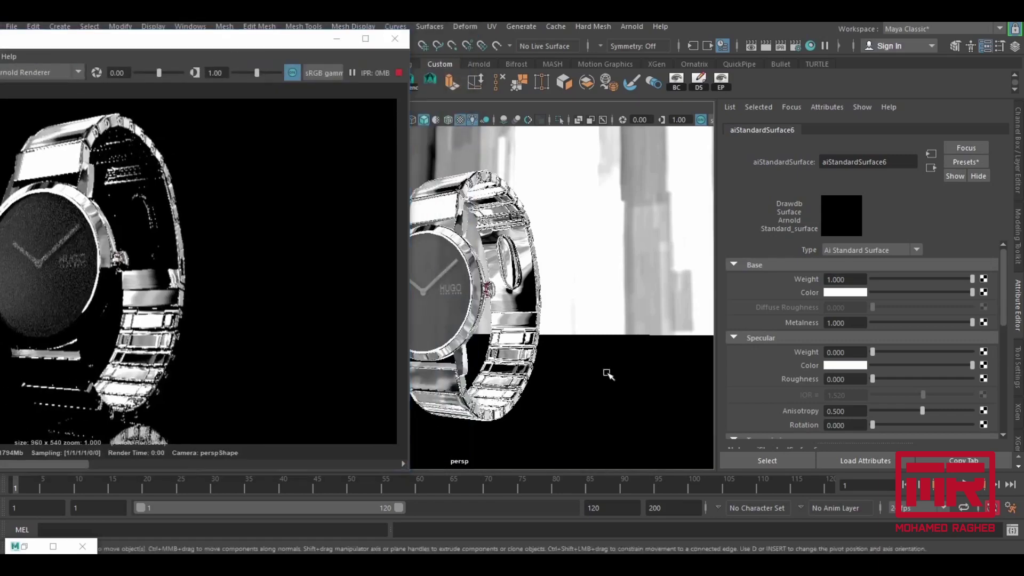
pyautogui.click(608, 374)
pyautogui.moveTo(213, 47); pyautogui.dragTo(452, 250)
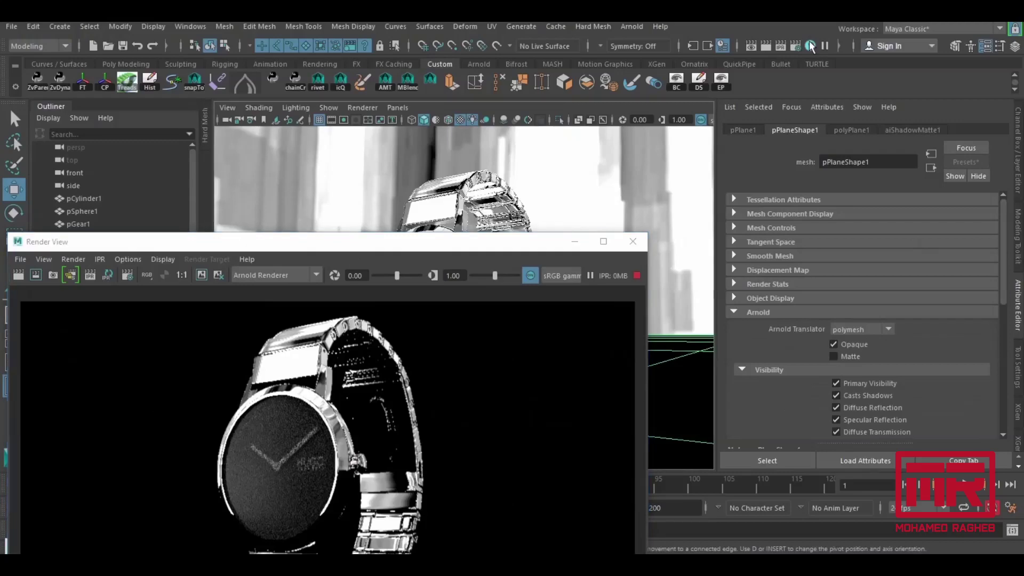
# Assign lambert1 to the ground plane, giving a grey floor with the watch's shadow.
pyautogui.click(810, 47)
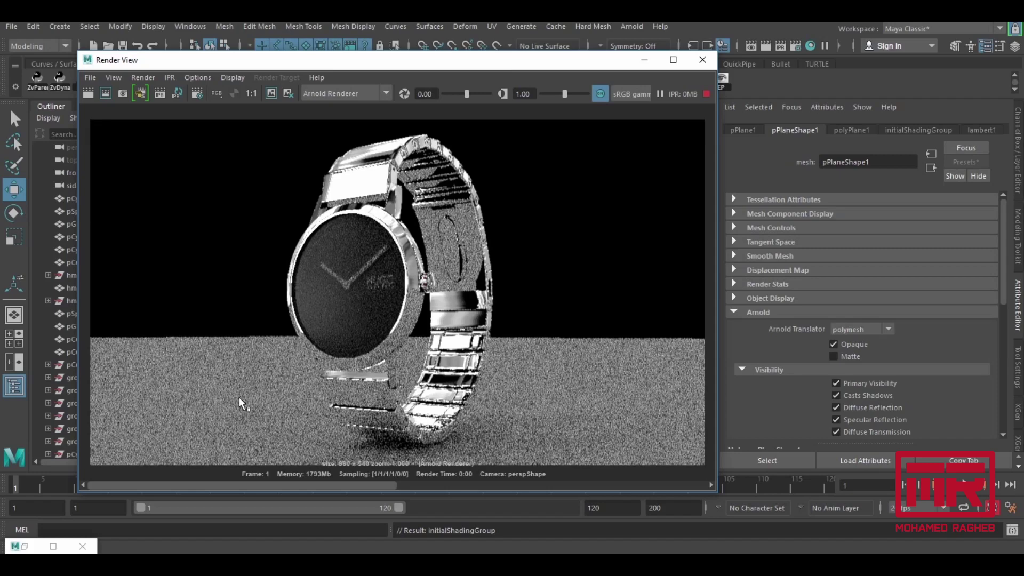
pyautogui.moveTo(497, 64); pyautogui.dragTo(479, 58)
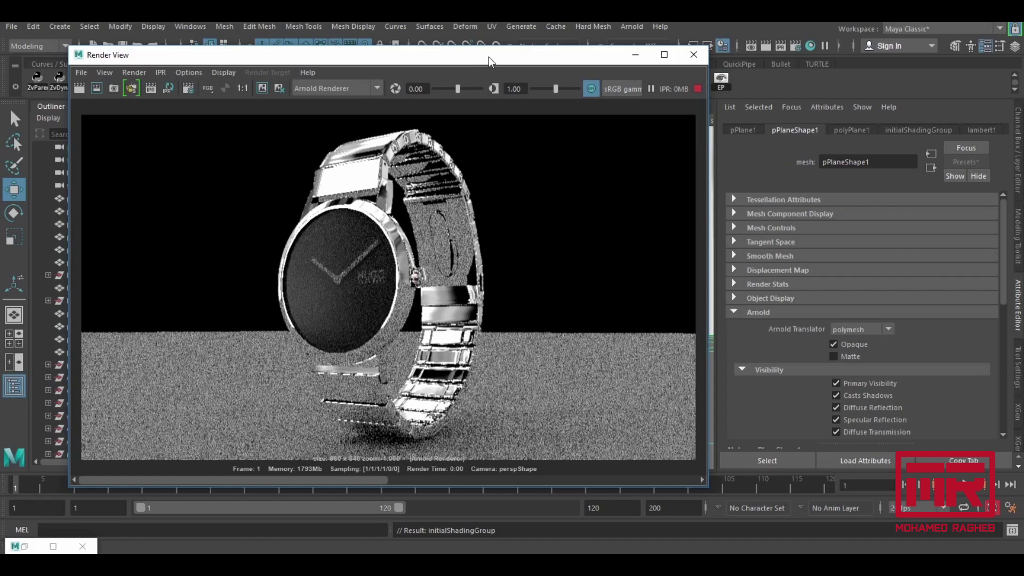
pyautogui.moveTo(479, 60); pyautogui.dragTo(598, 413)
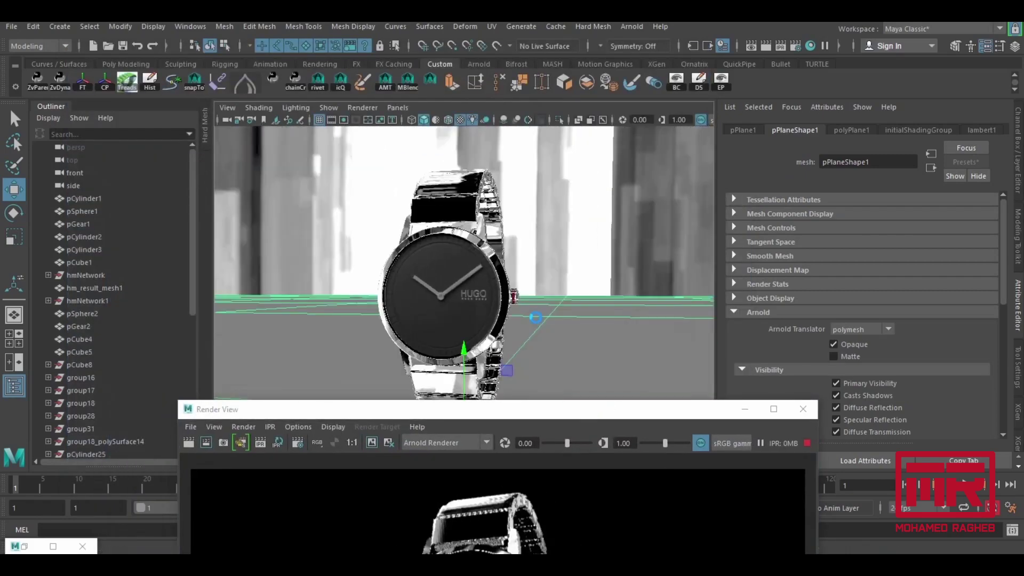
pyautogui.moveTo(588, 412); pyautogui.dragTo(294, 73)
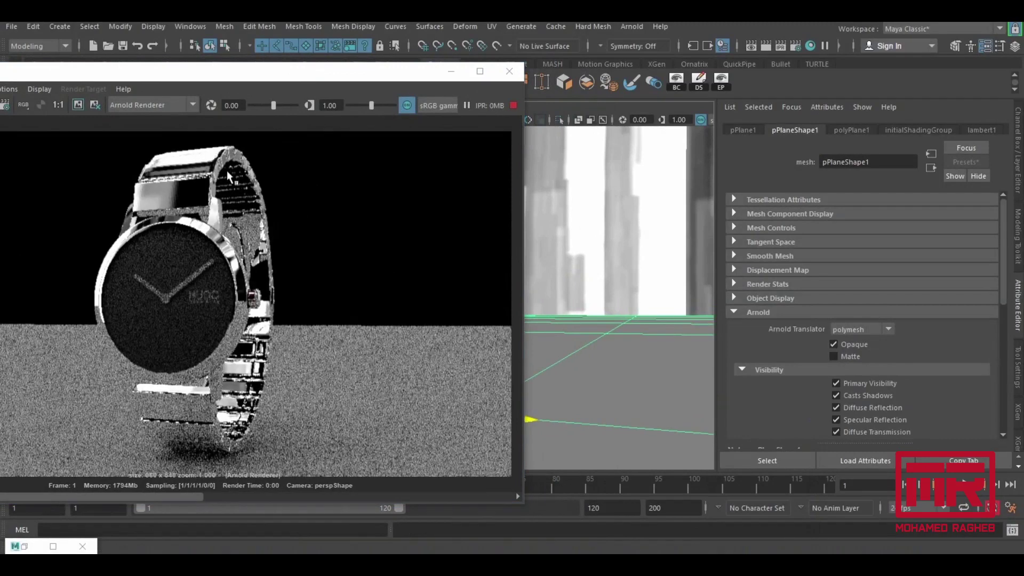
pyautogui.moveTo(309, 75); pyautogui.dragTo(235, 70)
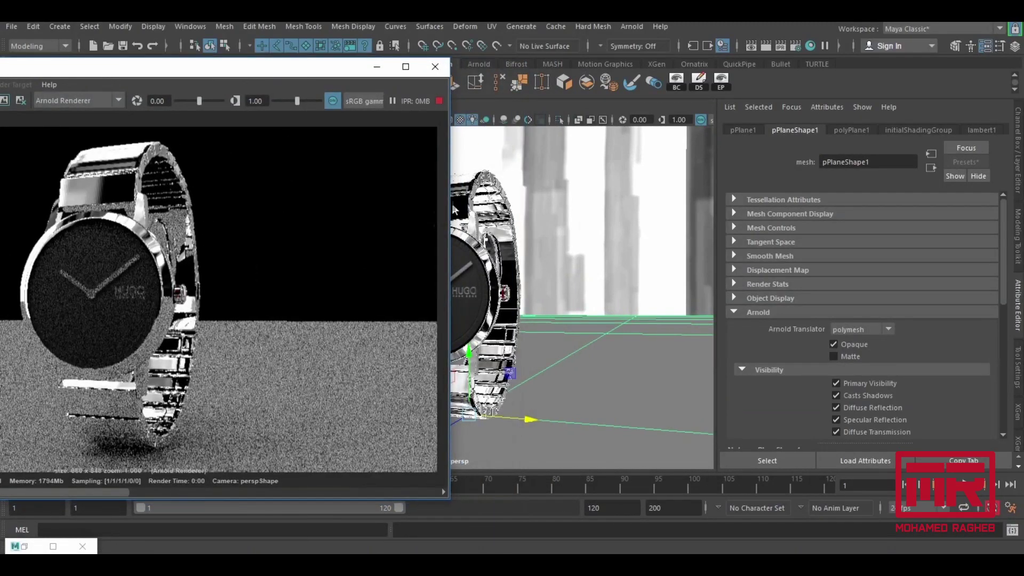
pyautogui.click(470, 208)
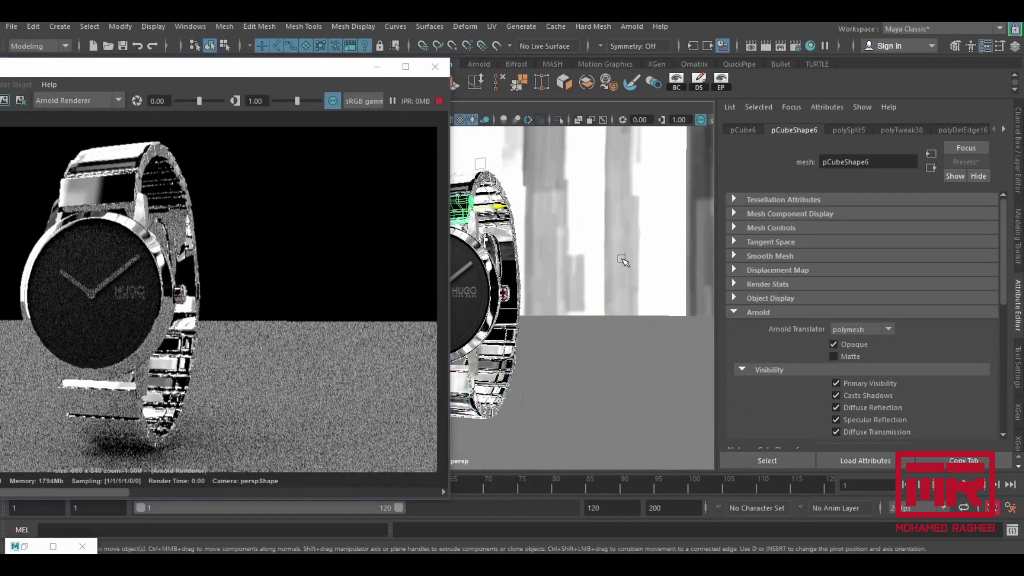
pyautogui.click(33, 547)
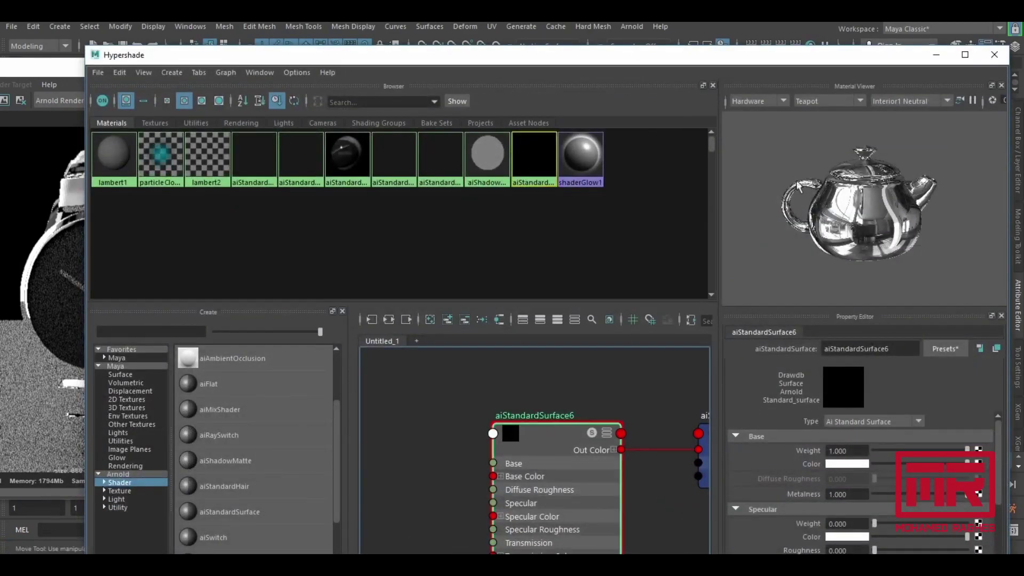
# Set aiStandardSurface6's specular roughness to 0.3.
pyautogui.click(936, 54)
pyautogui.moveTo(260, 74); pyautogui.dragTo(344, 59)
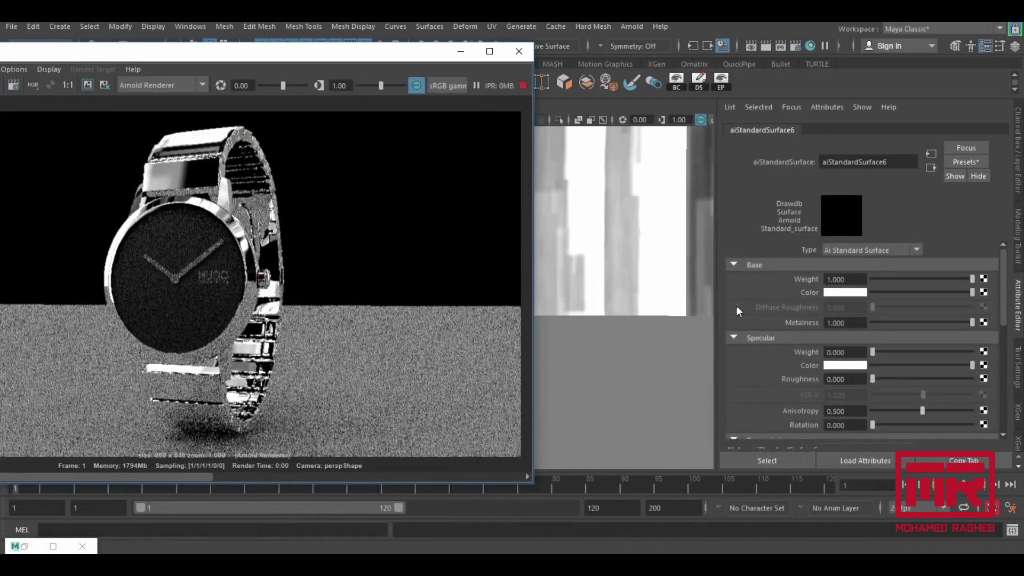
pyautogui.click(857, 381)
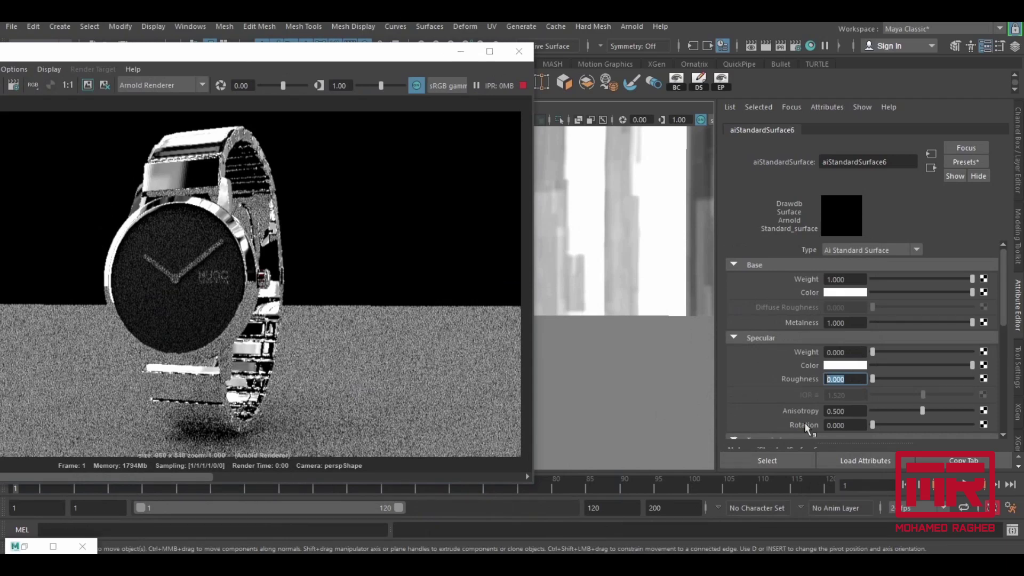
pyautogui.write('.')
pyautogui.write('3')
pyautogui.press('Return')
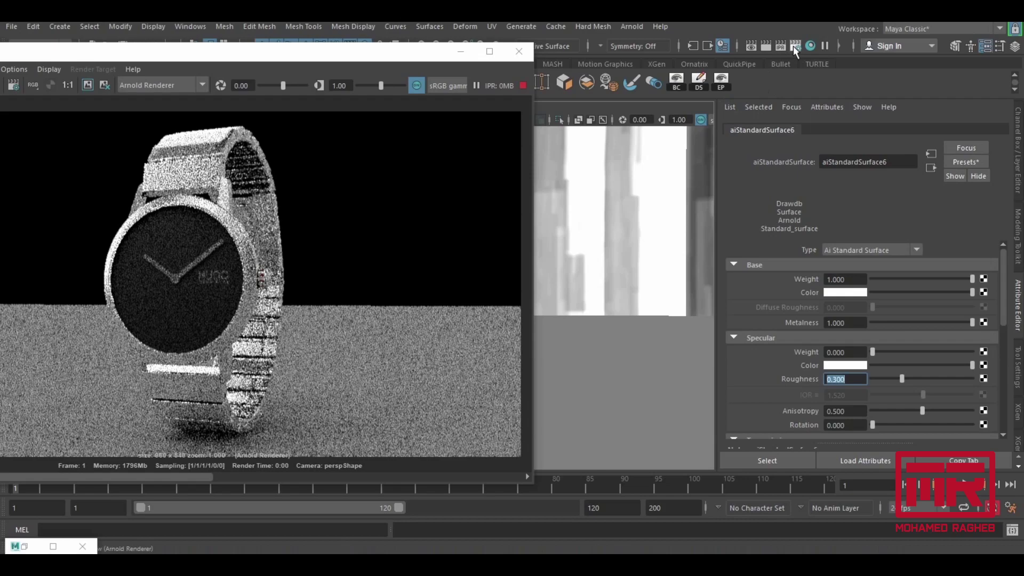
# Compare specular roughness 0.1 and 0, then settle on 0.1.
pyautogui.doubleClick(832, 385)
pyautogui.write('1')
pyautogui.press('Return')
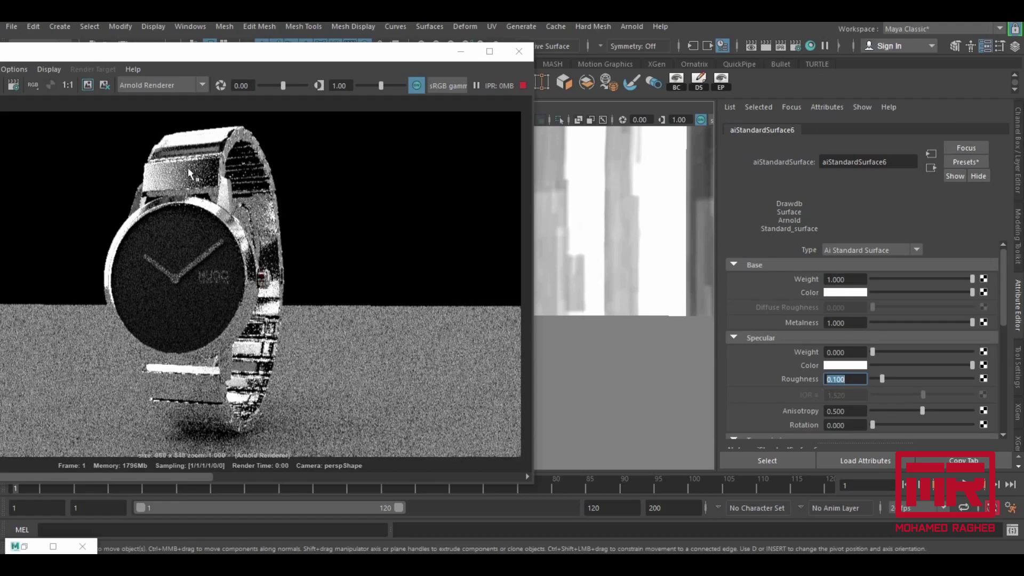
pyautogui.write('0')
pyautogui.press('Return')
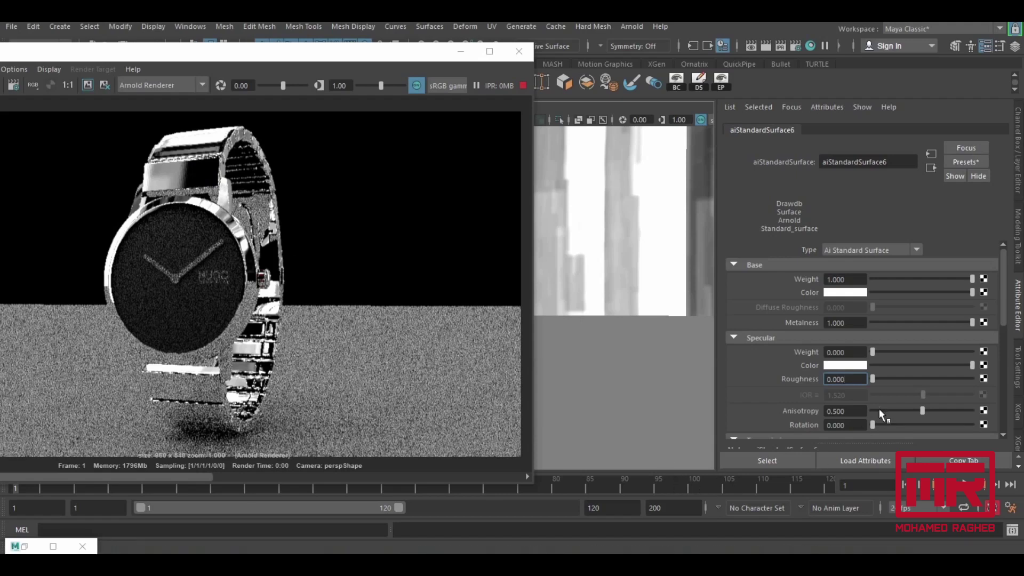
pyautogui.moveTo(850, 385); pyautogui.dragTo(835, 386)
pyautogui.write('1')
pyautogui.press('Return')
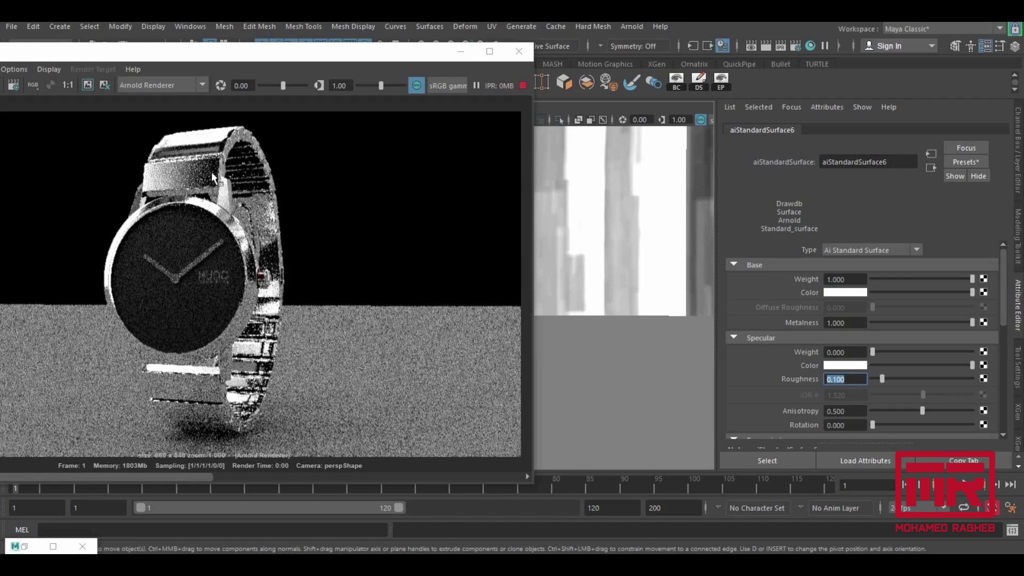
pyautogui.moveTo(314, 56)
pyautogui.mouseDown()
pyautogui.moveTo(434, 41)
pyautogui.moveTo(336, 48)
pyautogui.mouseUp()
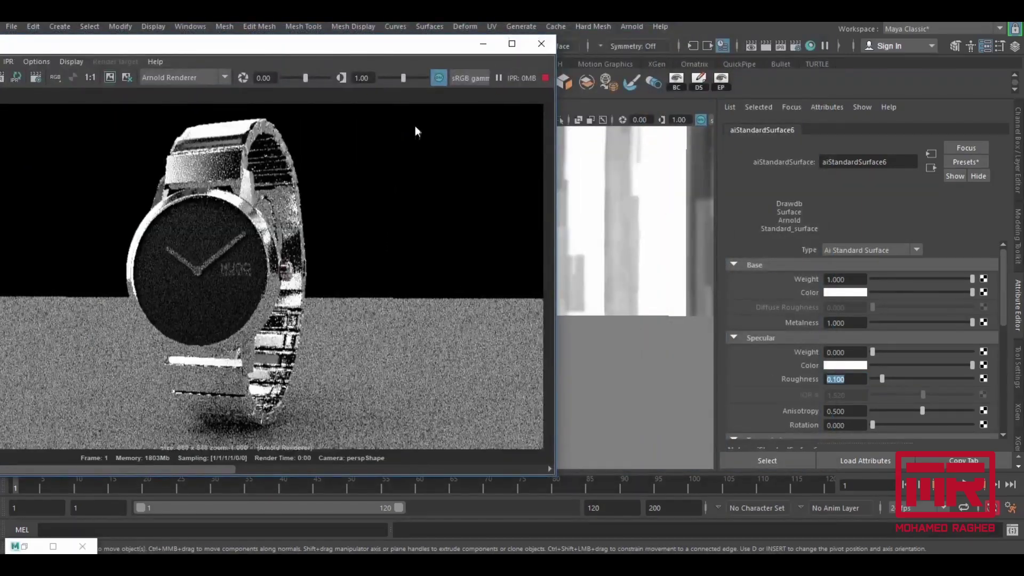
# Select the sky dome light and set its Camera visibility to 1.
pyautogui.click(678, 162)
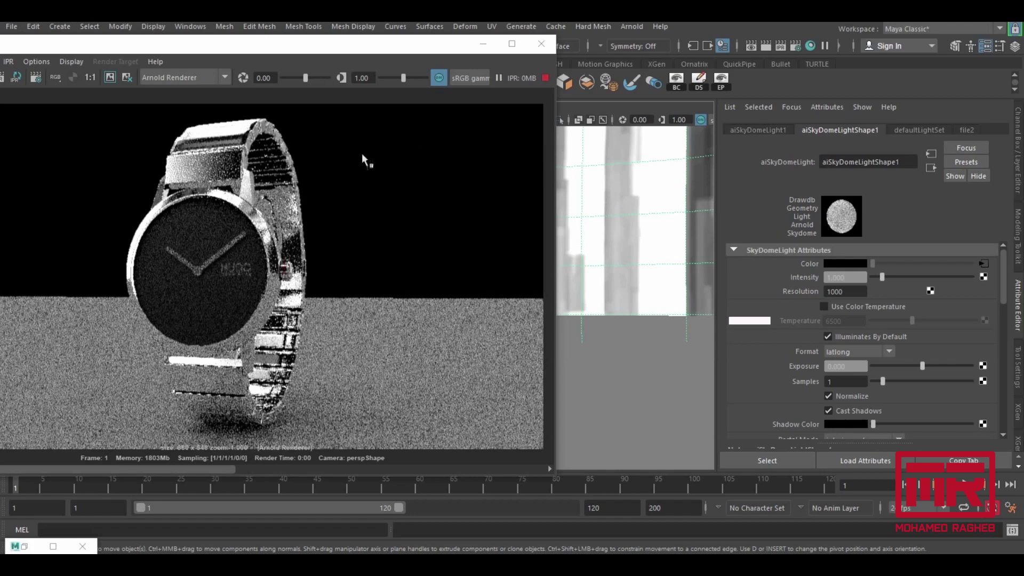
pyautogui.moveTo(438, 50)
pyautogui.mouseDown()
pyautogui.moveTo(301, 53)
pyautogui.moveTo(356, 52)
pyautogui.mouseUp()
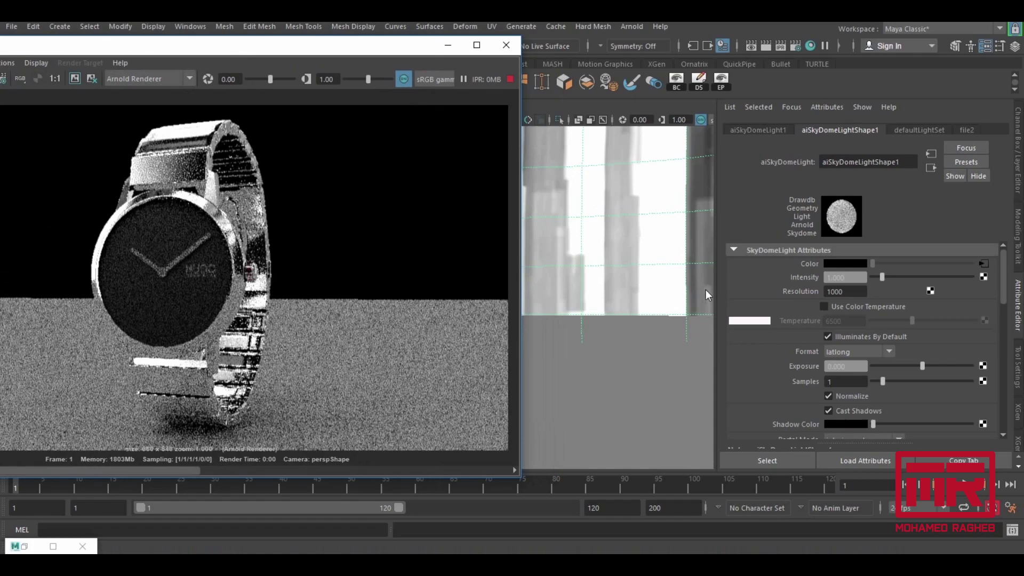
pyautogui.scroll(-5, 811, 322)
pyautogui.doubleClick(848, 360)
pyautogui.write('1')
pyautogui.press('Return')
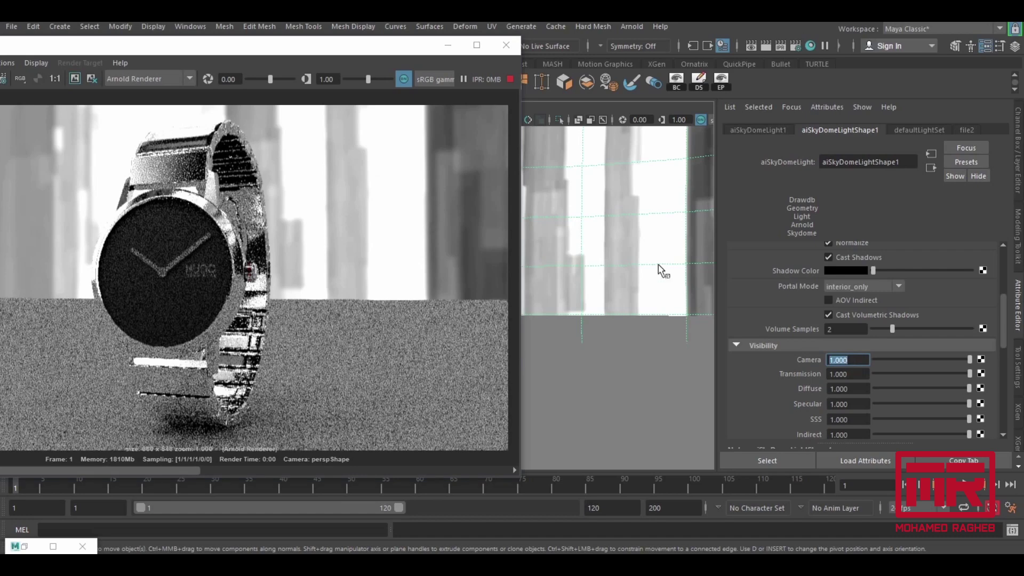
# Restore the sky dome's attributes in the side panel and select its Camera visibility value.
pyautogui.moveTo(382, 55)
pyautogui.mouseDown()
pyautogui.moveTo(327, 52)
pyautogui.moveTo(464, 52)
pyautogui.mouseUp()
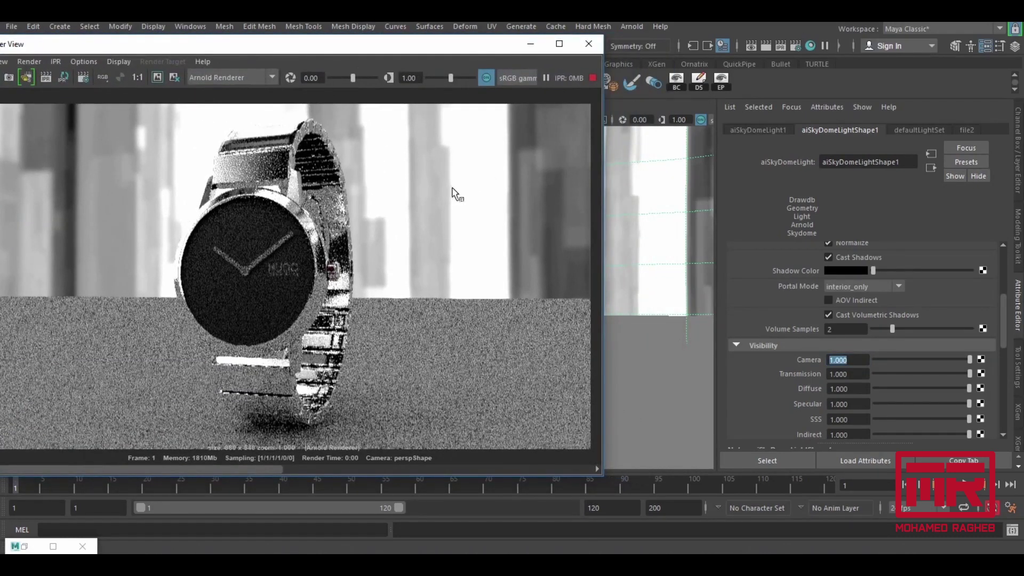
pyautogui.moveTo(456, 53); pyautogui.dragTo(205, 67)
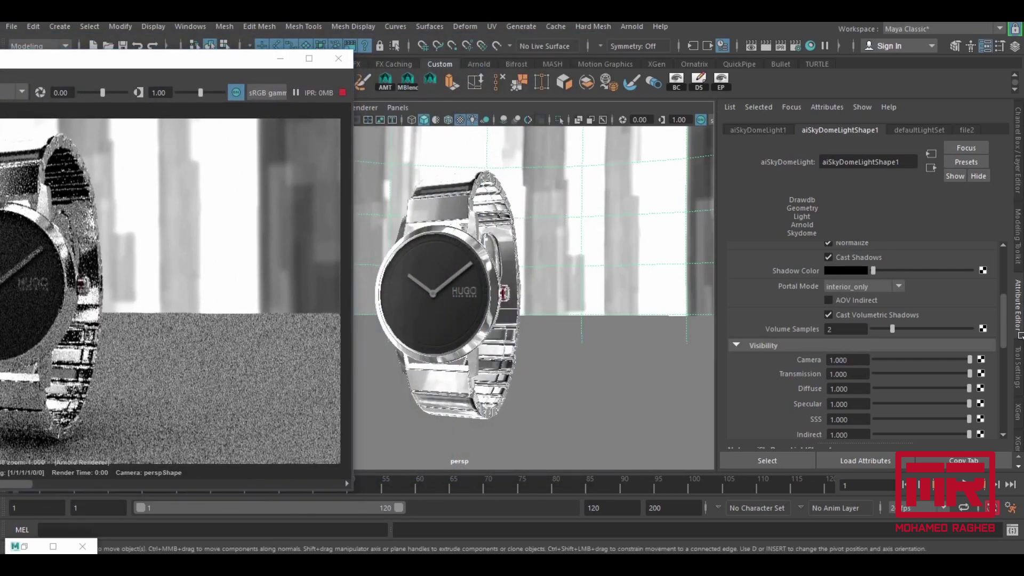
pyautogui.scroll(5, 1006, 321)
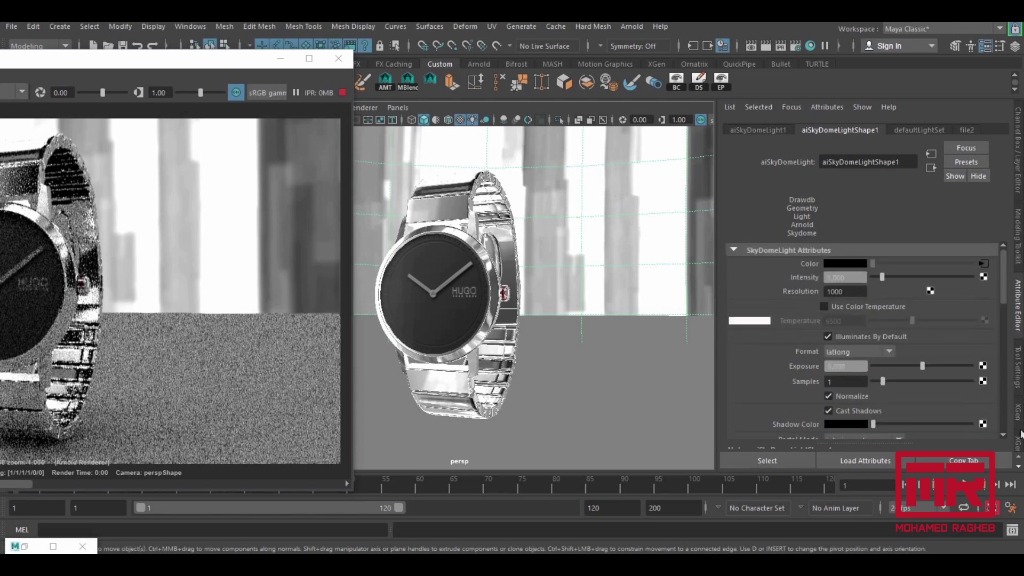
pyautogui.click(1018, 299)
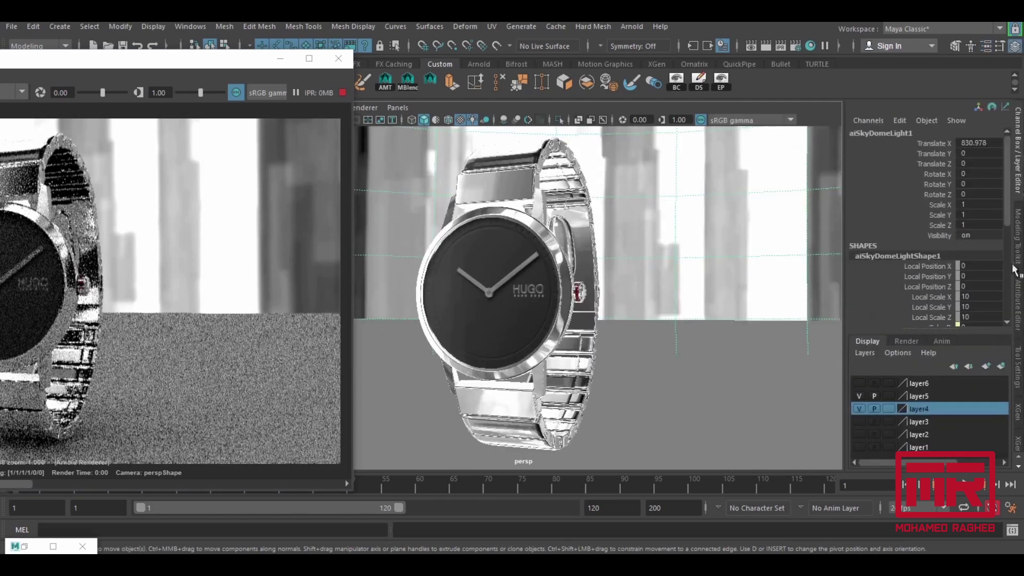
pyautogui.click(1018, 309)
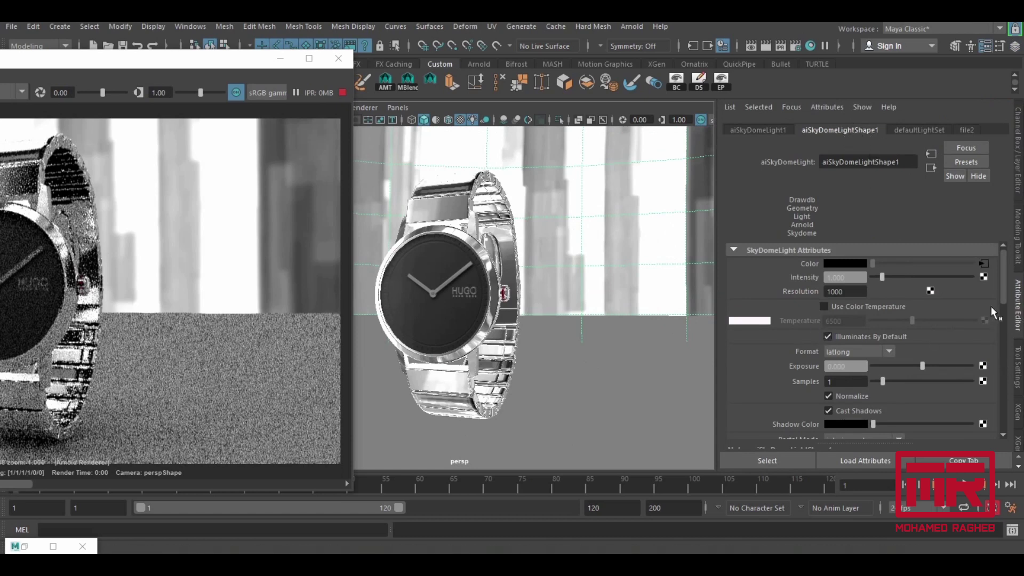
pyautogui.moveTo(999, 284); pyautogui.dragTo(1004, 349)
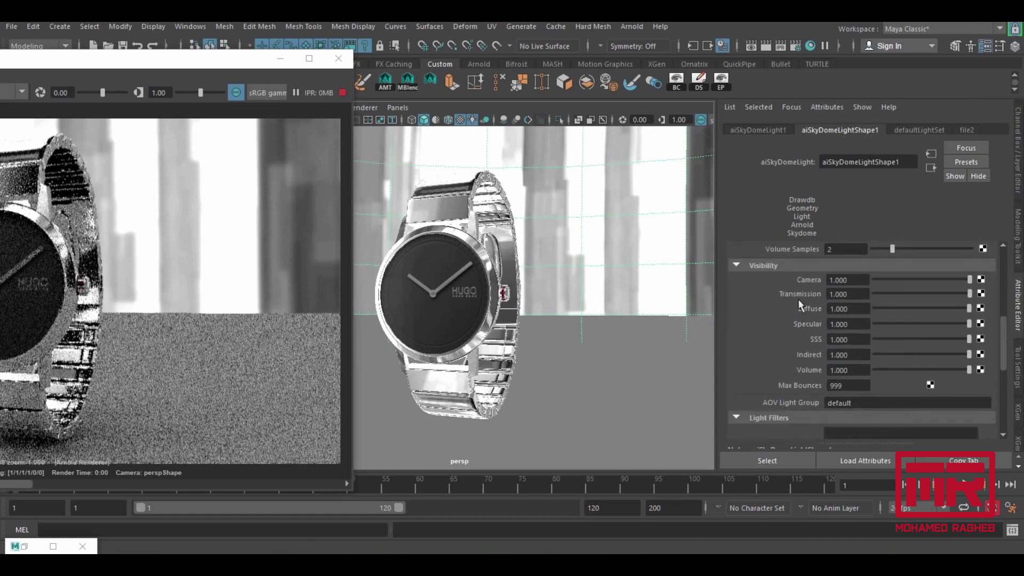
pyautogui.doubleClick(849, 281)
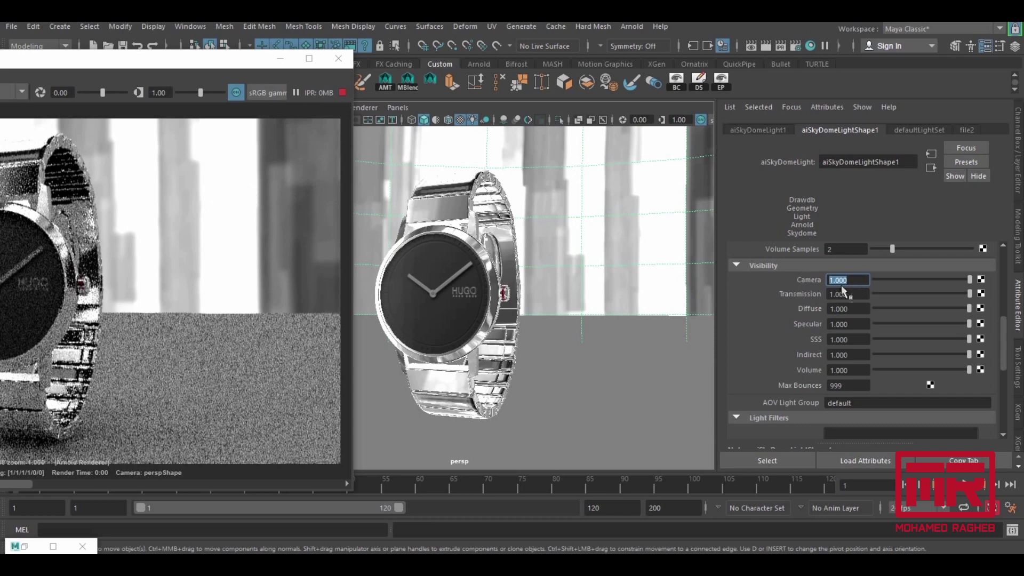
# Set the sky dome's Camera visibility to 0 and check the black-background IPR render.
pyautogui.write('0')
pyautogui.press('Return')
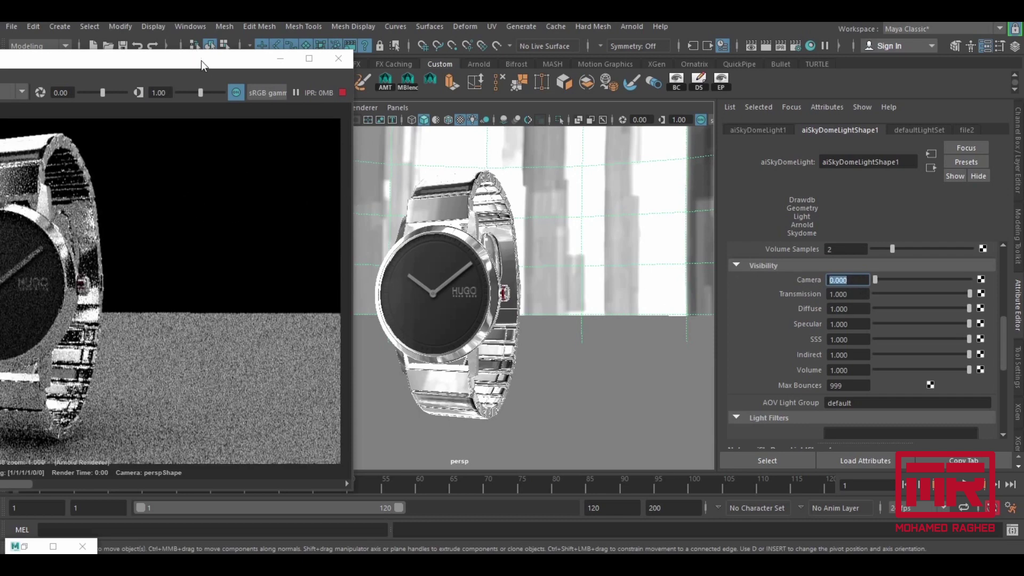
pyautogui.moveTo(201, 60); pyautogui.dragTo(395, 52)
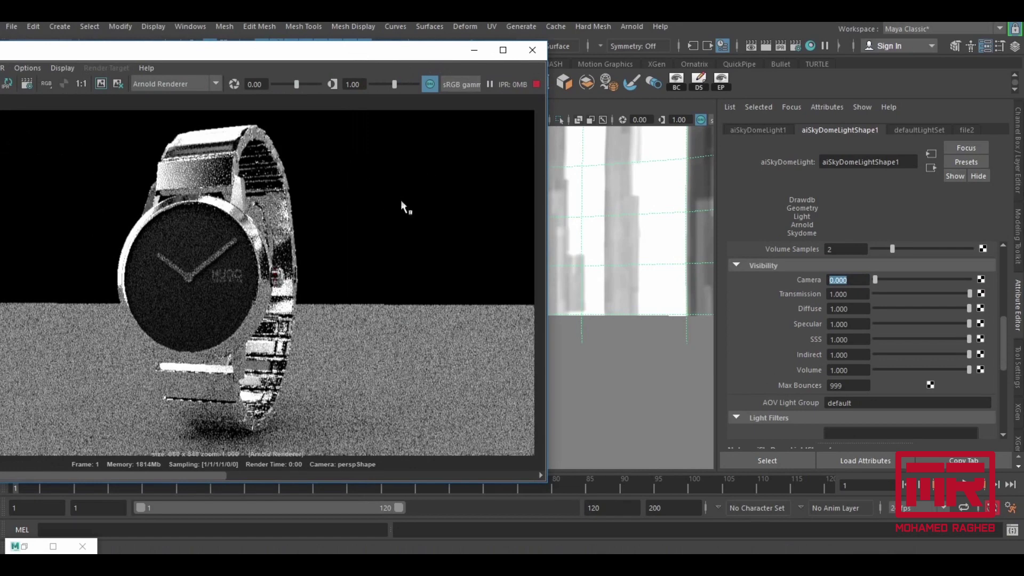
pyautogui.moveTo(368, 56); pyautogui.dragTo(448, 40)
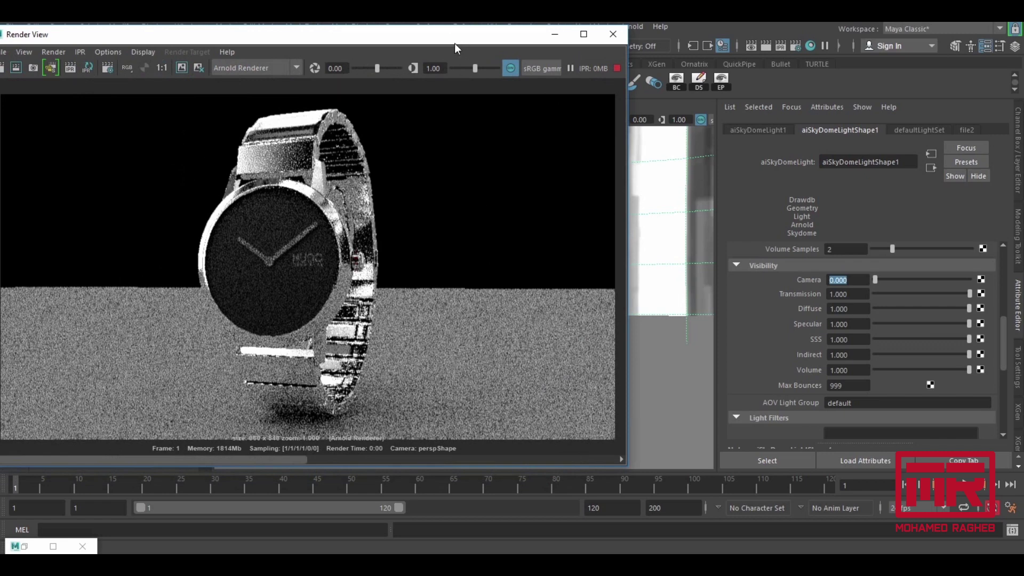
pyautogui.moveTo(456, 40); pyautogui.dragTo(257, 40)
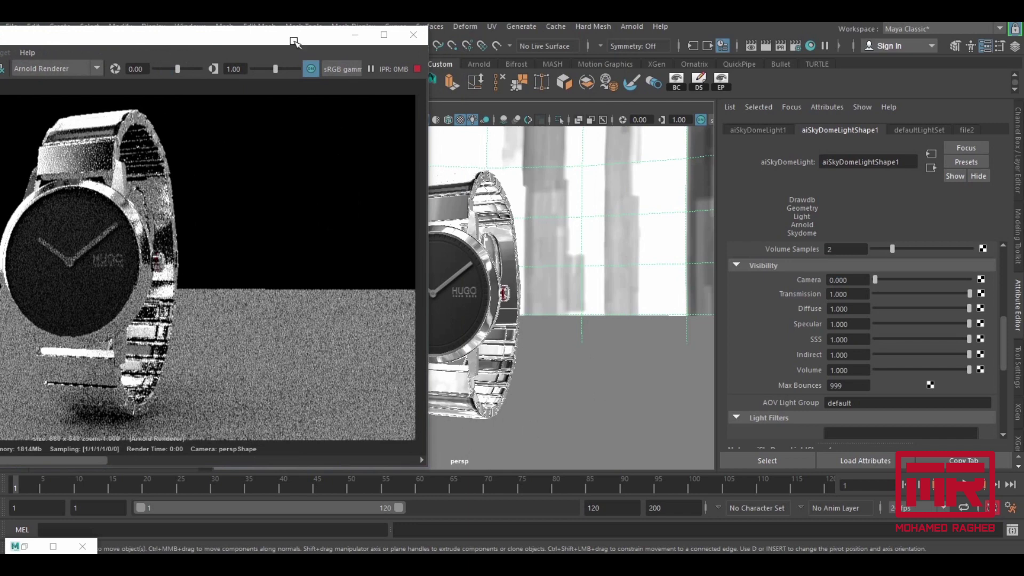
pyautogui.moveTo(383, 37); pyautogui.dragTo(703, 66)
pyautogui.click(810, 46)
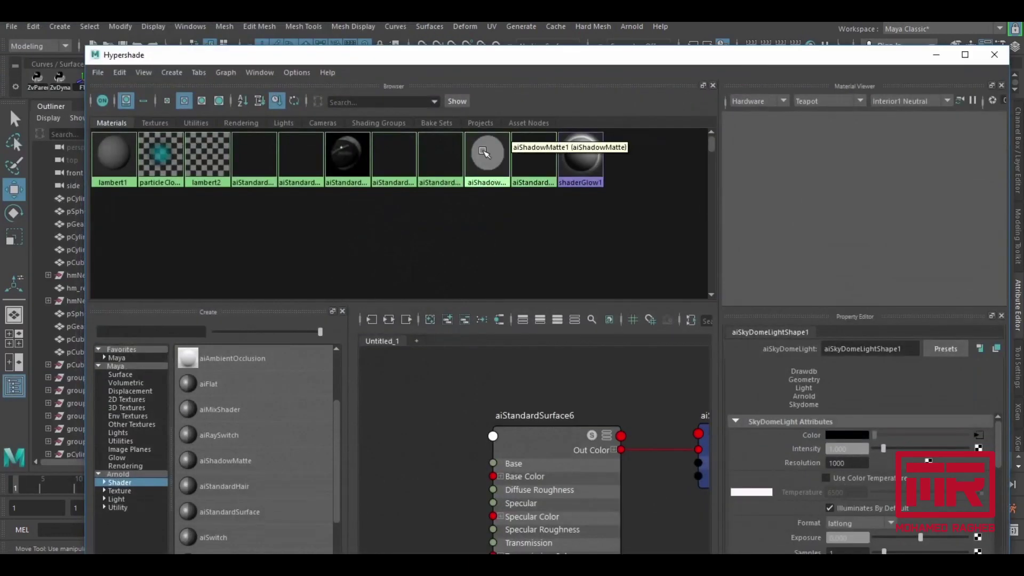
# Clear the Hypershade graph and create a new aiShadowMatte material.
pyautogui.doubleClick(427, 50)
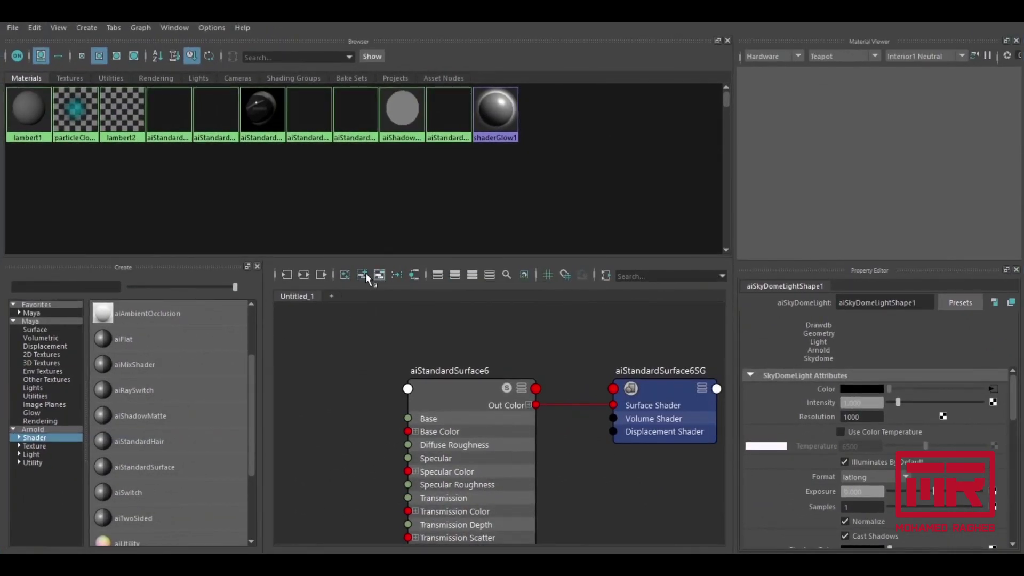
pyautogui.click(345, 275)
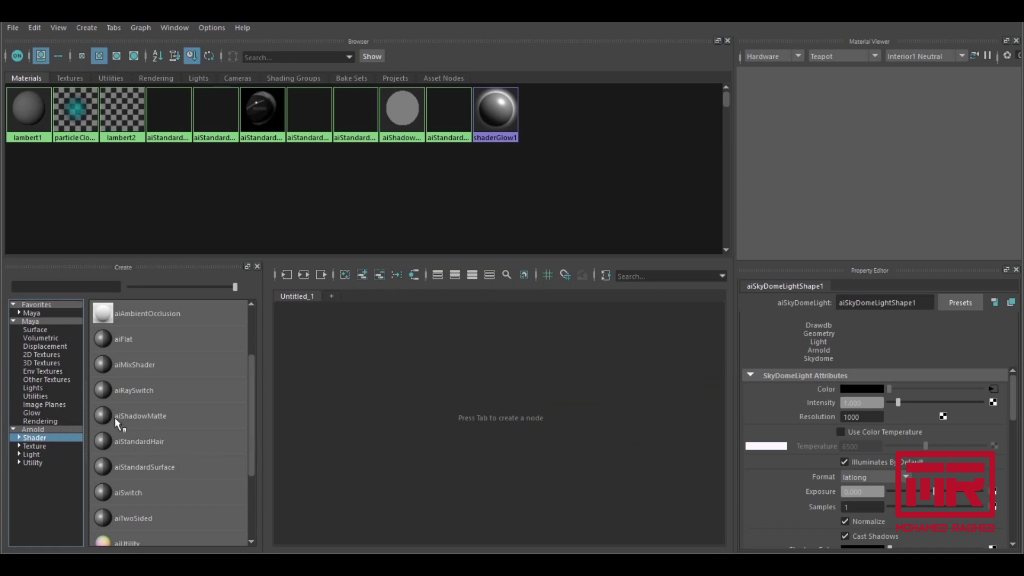
pyautogui.click(155, 422)
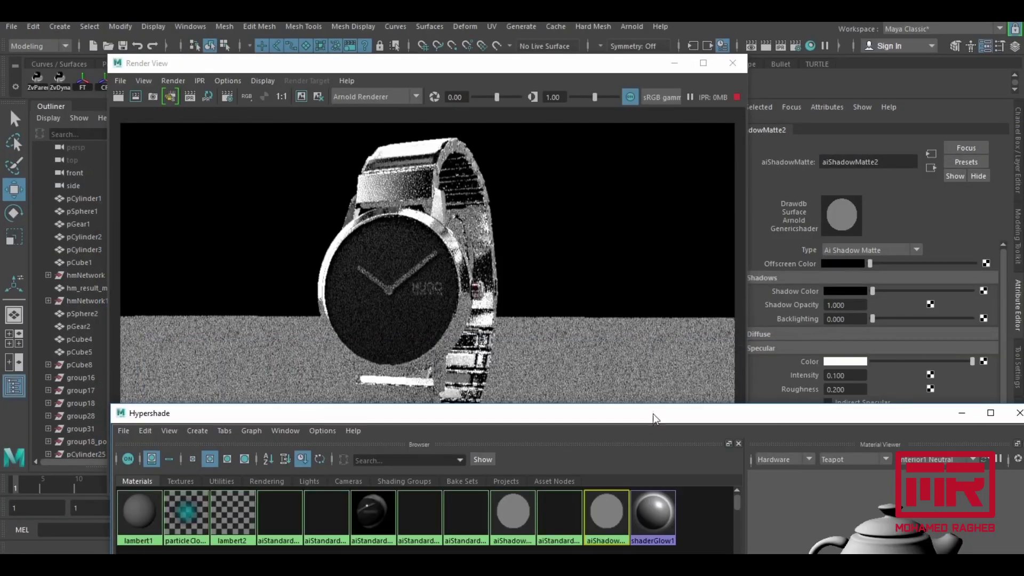
pyautogui.click(692, 331)
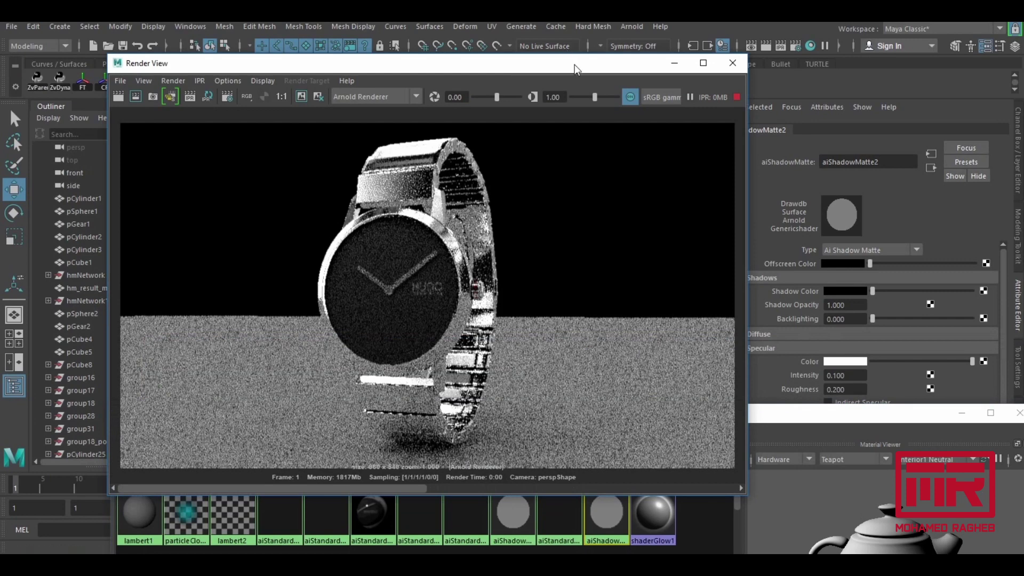
pyautogui.moveTo(574, 64); pyautogui.dragTo(298, 56)
# Assign aiShadowMatte2 to the ground plane and check the chrome watch over black.
pyautogui.click(590, 315)
pyautogui.moveTo(578, 409); pyautogui.dragTo(562, 96)
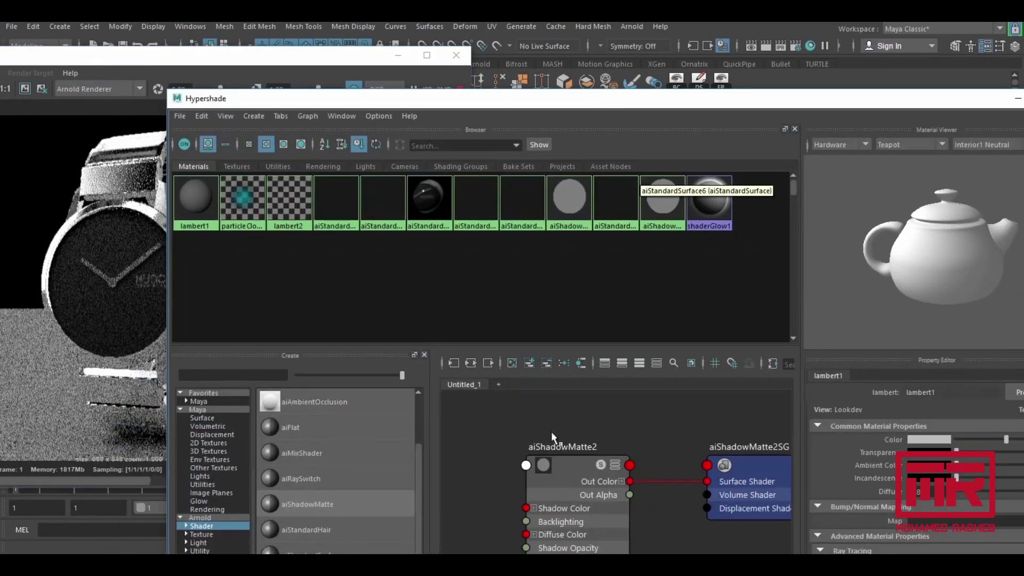
pyautogui.moveTo(546, 462); pyautogui.dragTo(533, 138, button='right')
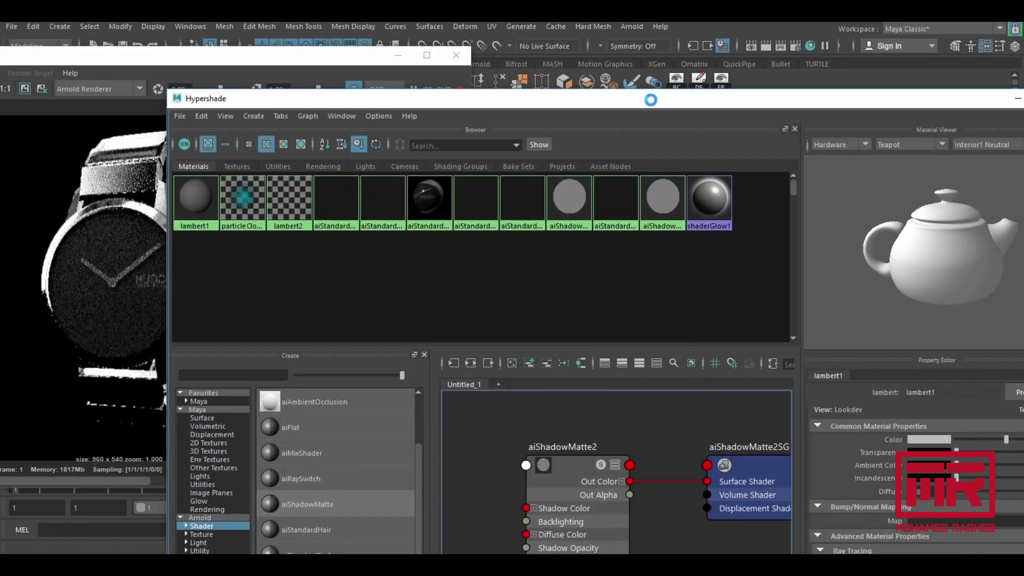
pyautogui.moveTo(1013, 103); pyautogui.dragTo(792, 88)
pyautogui.click(335, 60)
pyautogui.moveTo(335, 60); pyautogui.dragTo(445, 50)
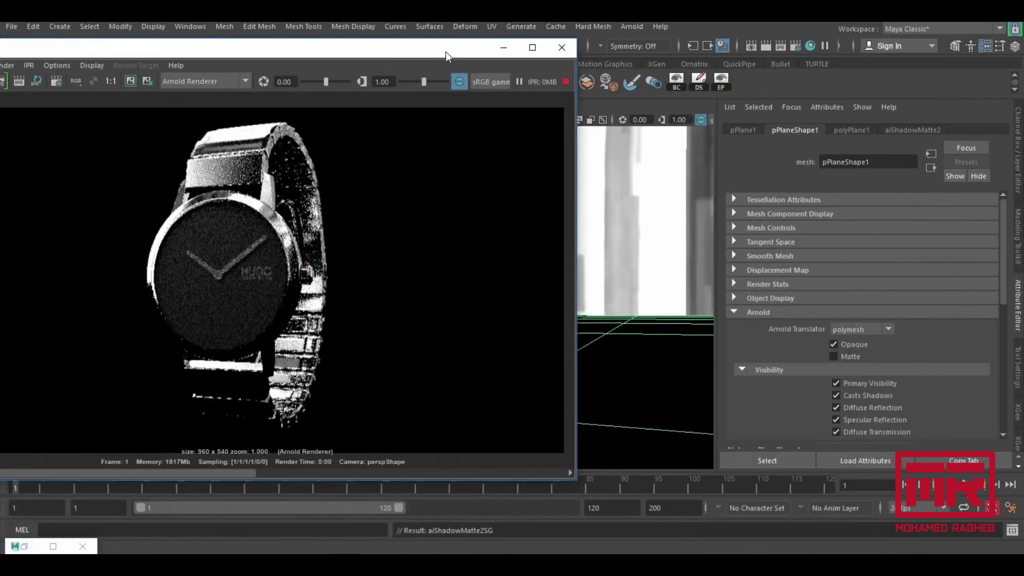
pyautogui.moveTo(647, 288)
pyautogui.keyDown('alt'); pyautogui.mouseDown()
pyautogui.moveTo(627, 283)
pyautogui.moveTo(661, 269)
pyautogui.mouseUp(); pyautogui.keyUp('alt')
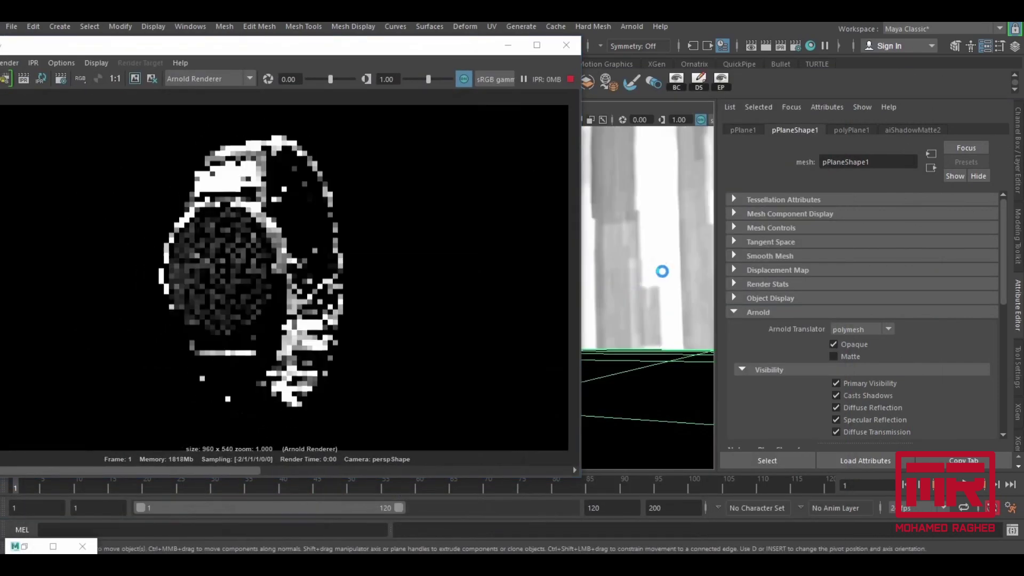
pyautogui.moveTo(372, 50); pyautogui.dragTo(200, 60)
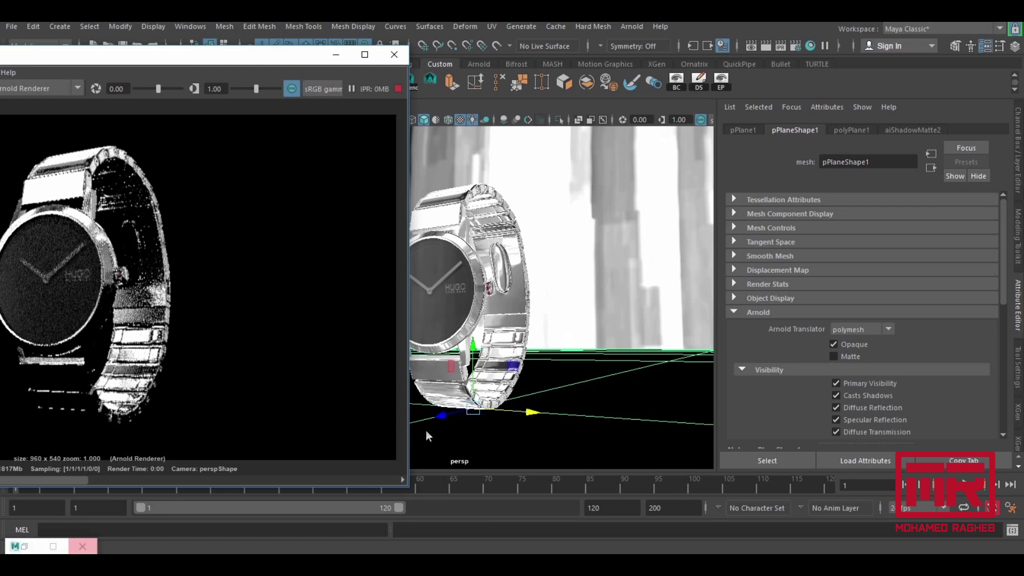
# Show aiShadowMatte2's attributes and its Specular section.
pyautogui.click(910, 131)
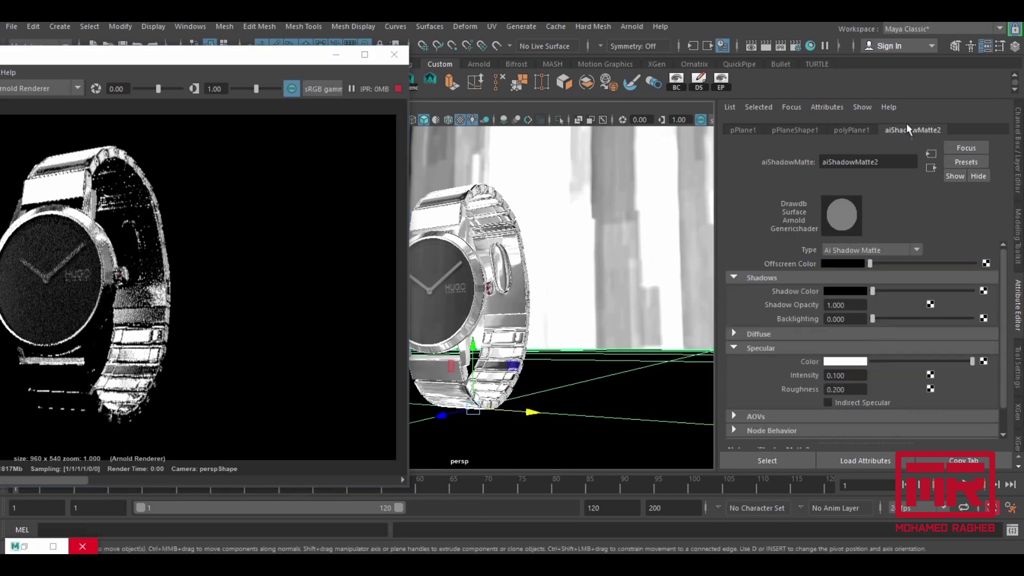
pyautogui.click(734, 348)
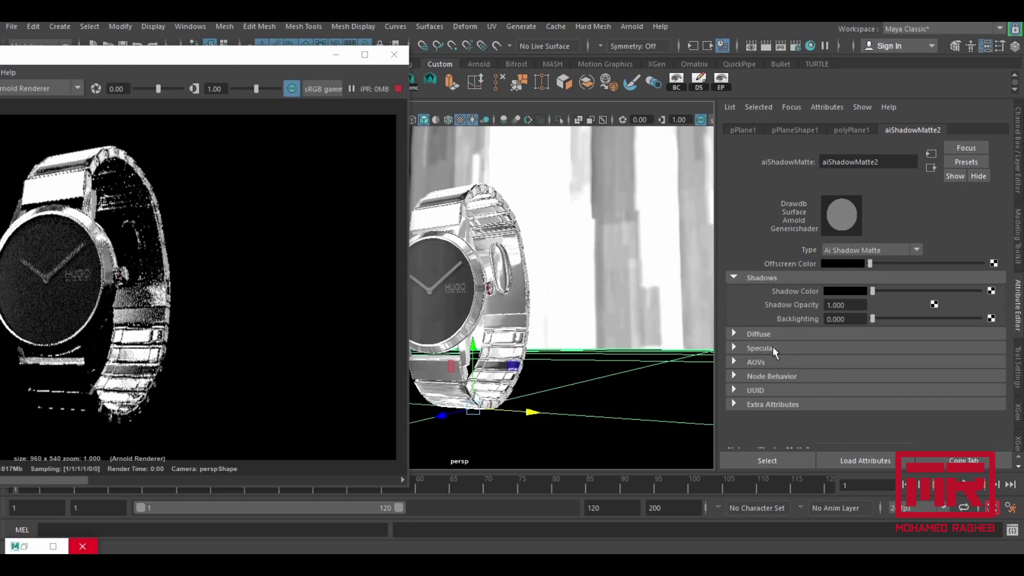
pyautogui.click(729, 347)
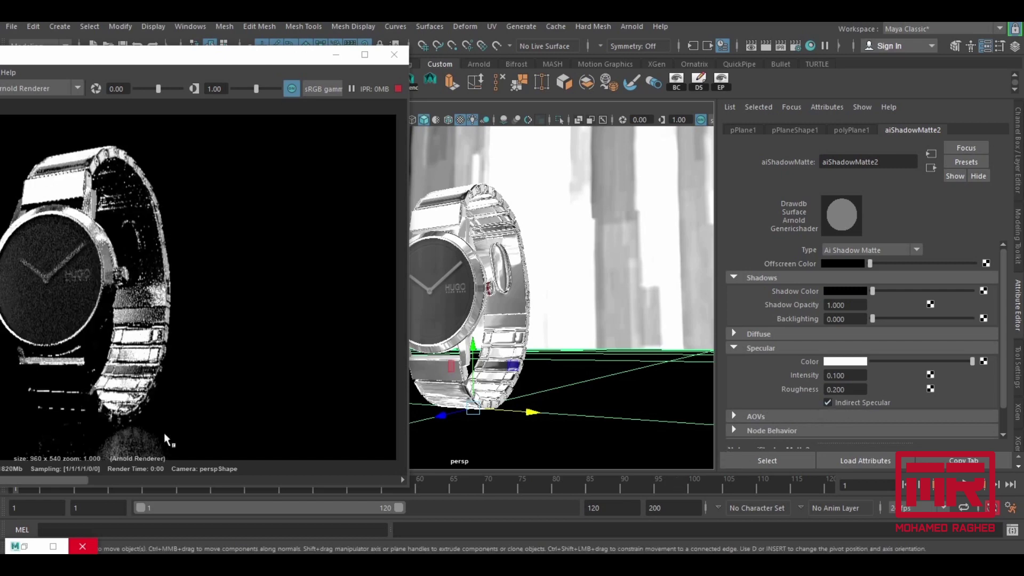
pyautogui.keyDown('alt'); pyautogui.moveTo(591, 349); pyautogui.dragTo(507, 374); pyautogui.keyUp('alt')
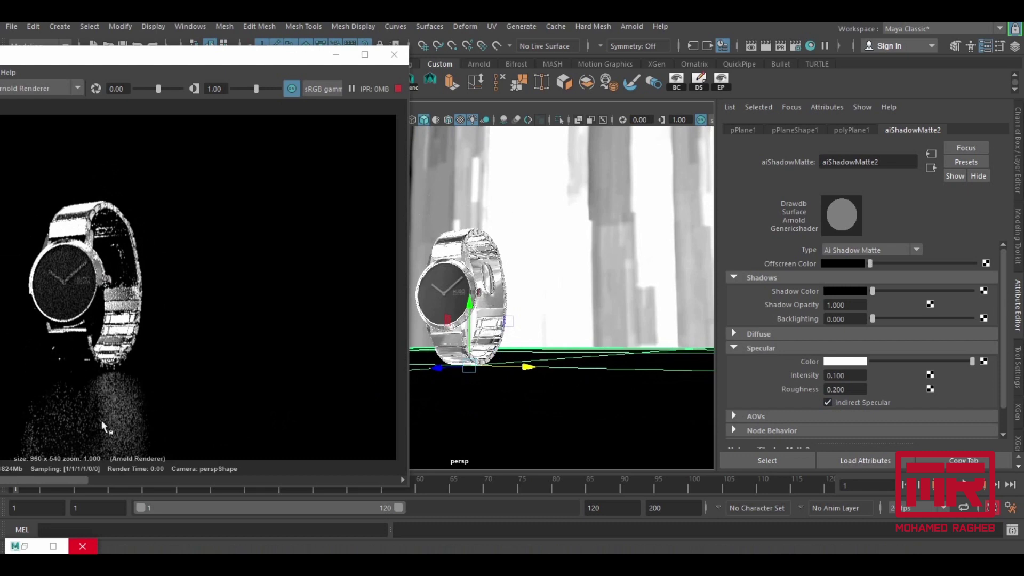
# Try specular roughness 0 on aiShadowMatte2, then set it to 0.1.
pyautogui.moveTo(859, 391); pyautogui.dragTo(798, 395)
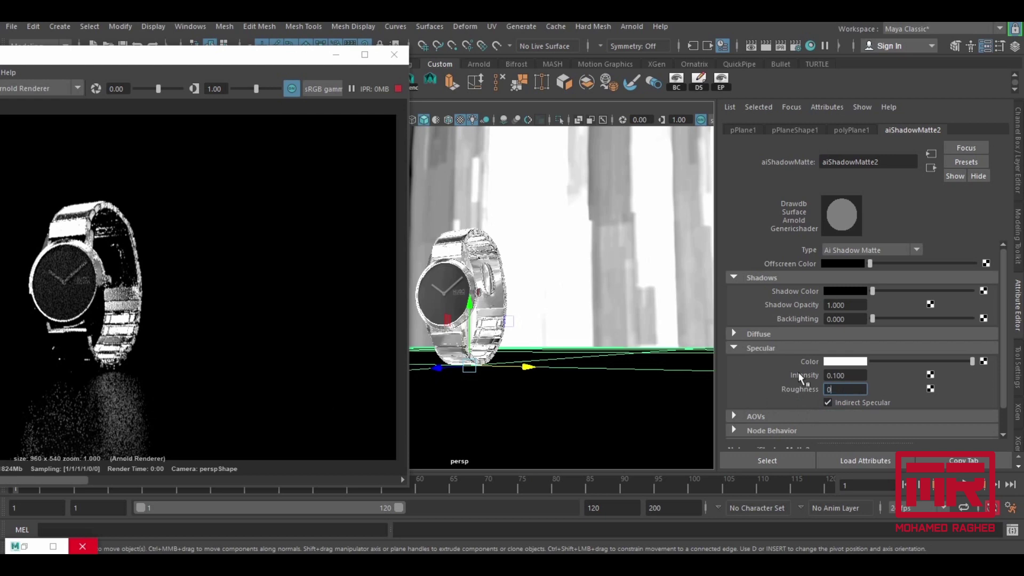
pyautogui.write('.000')
pyautogui.press('Return')
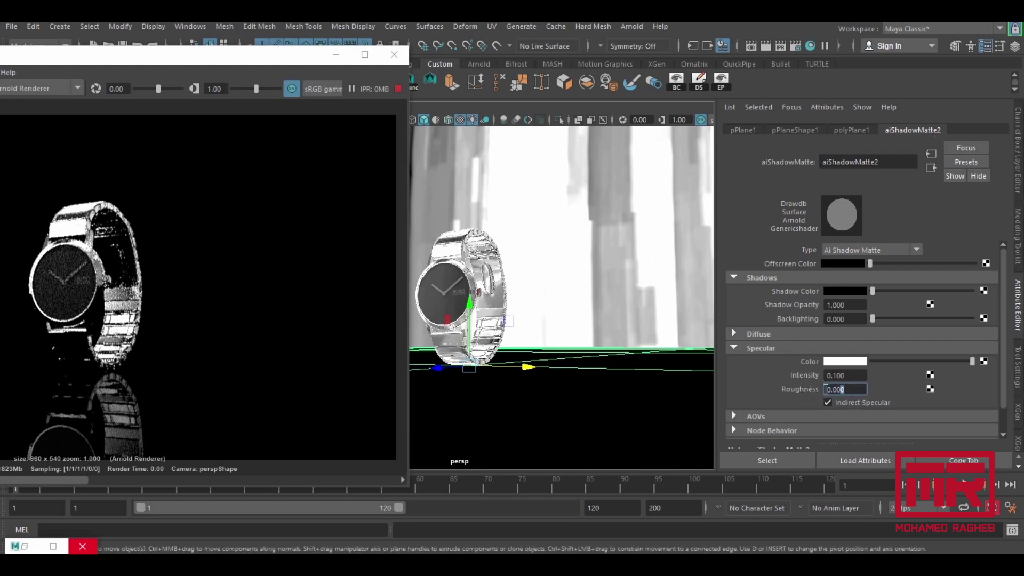
pyautogui.moveTo(846, 390); pyautogui.dragTo(836, 391)
pyautogui.write('0.100')
pyautogui.click(834, 391)
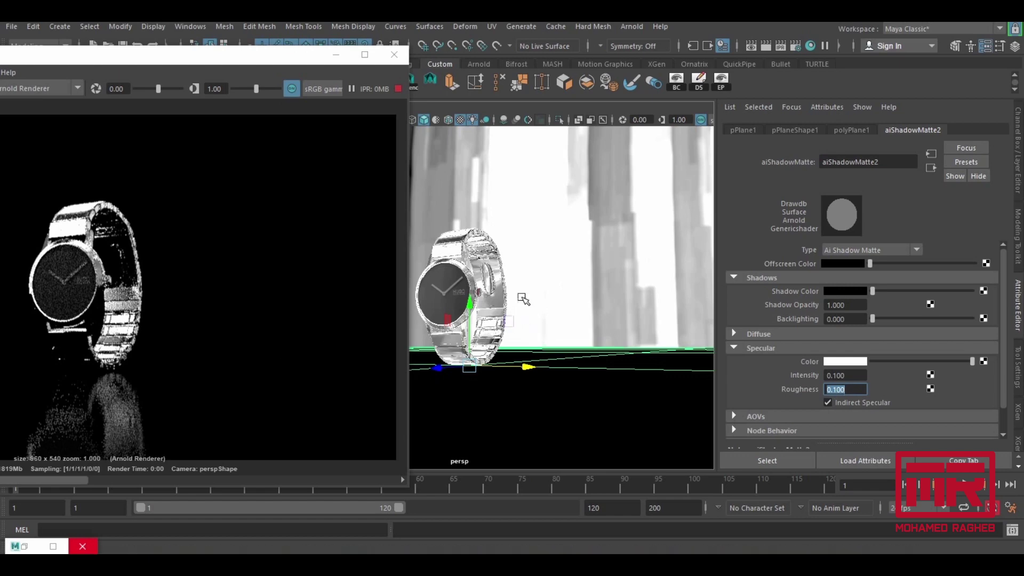
pyautogui.scroll(3, 523, 299)
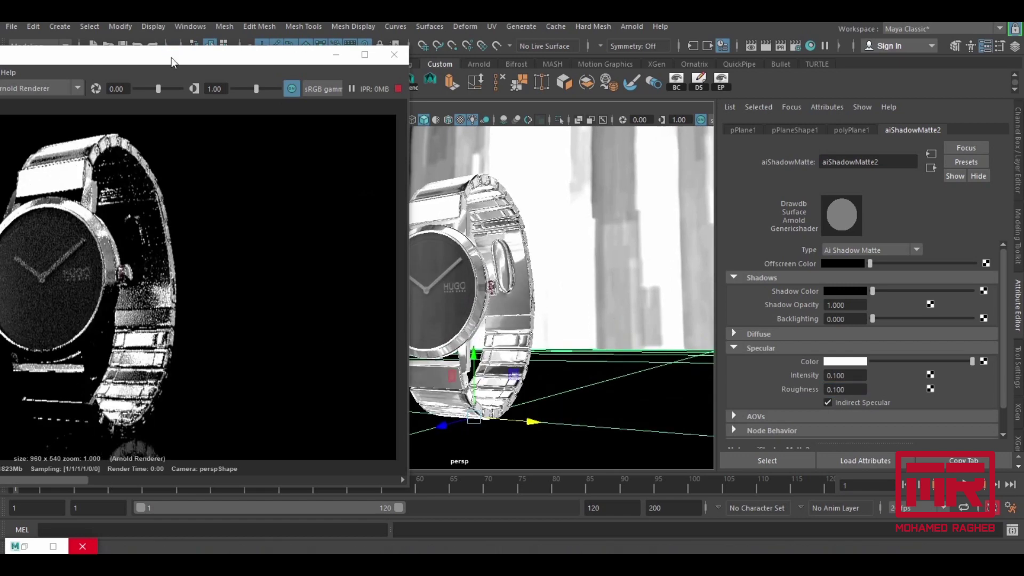
pyautogui.moveTo(171, 63)
pyautogui.mouseDown()
pyautogui.moveTo(531, 57)
pyautogui.moveTo(237, 49)
pyautogui.mouseUp()
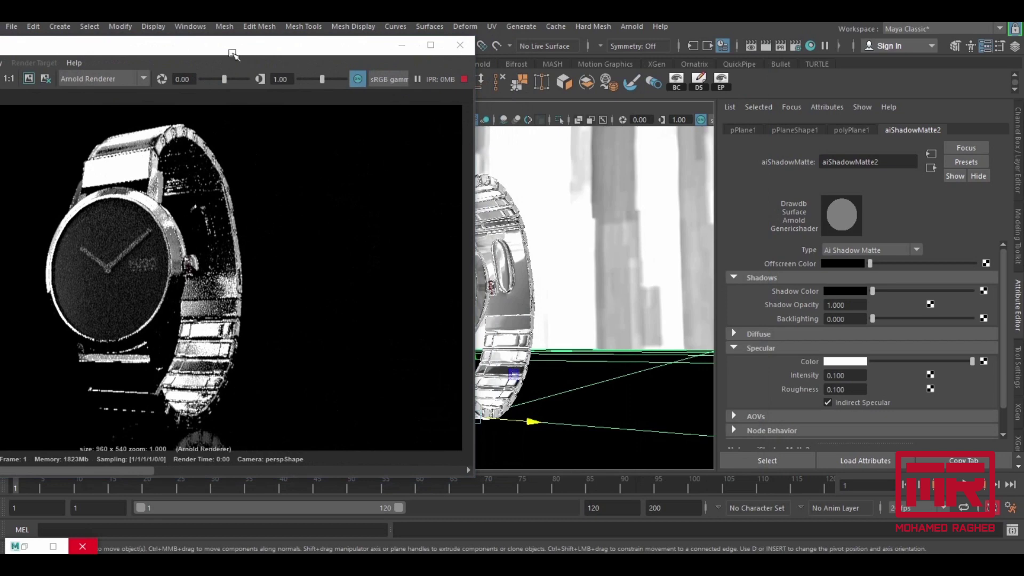
# Show the 960 x 540 resolution gate and orbit the camera to reframe the watch.
pyautogui.moveTo(70, 45)
pyautogui.mouseDown()
pyautogui.moveTo(679, 48)
pyautogui.moveTo(331, 461)
pyautogui.mouseUp()
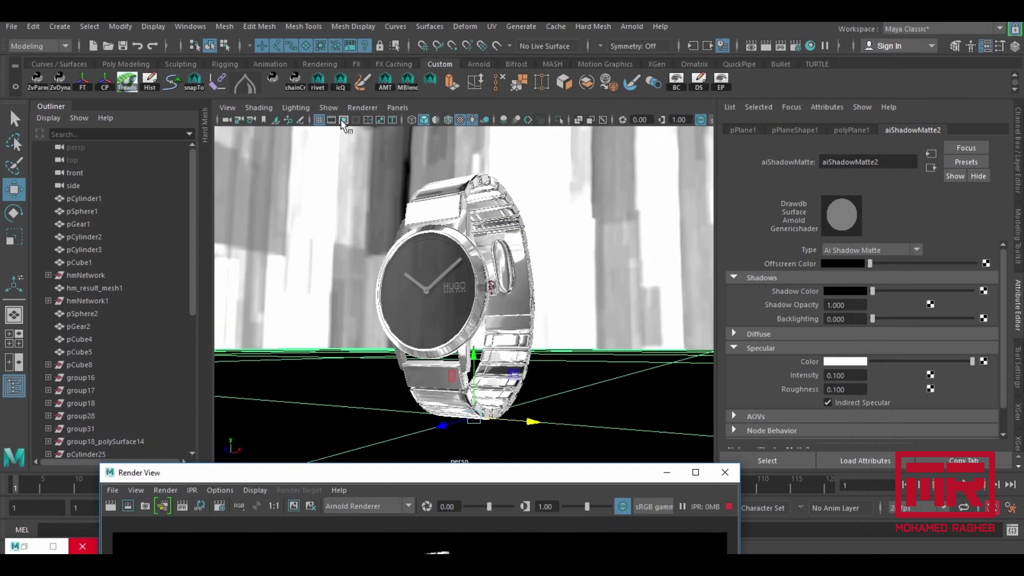
pyautogui.click(343, 119)
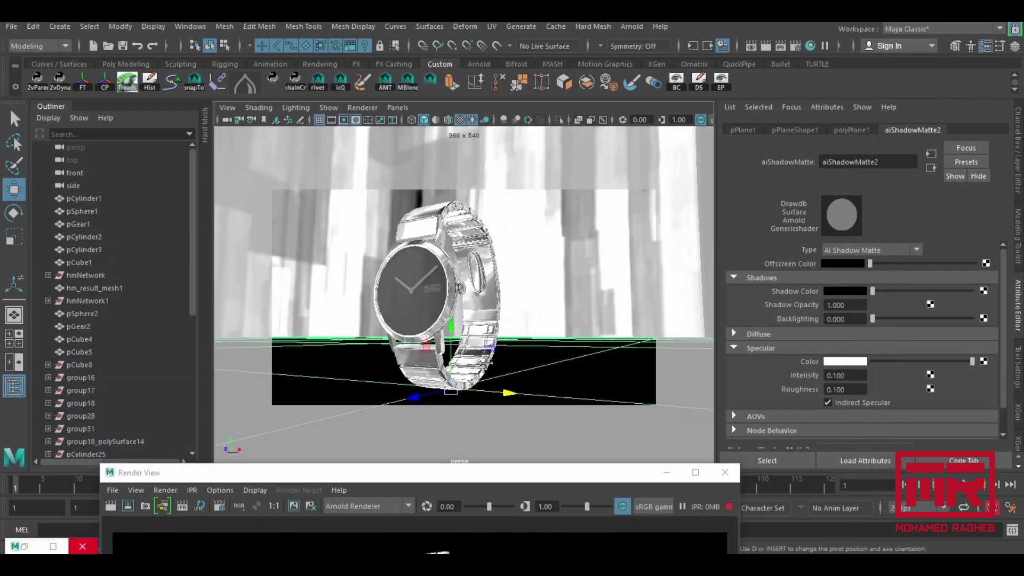
pyautogui.moveTo(322, 473); pyautogui.dragTo(742, 51)
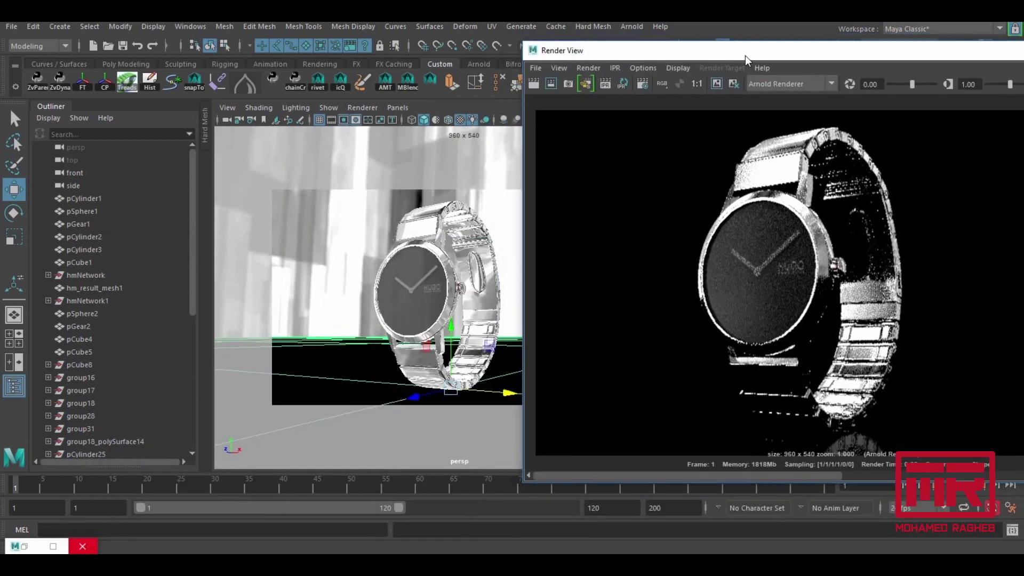
pyautogui.keyDown('alt'); pyautogui.moveTo(442, 290); pyautogui.dragTo(418, 248); pyautogui.keyUp('alt')
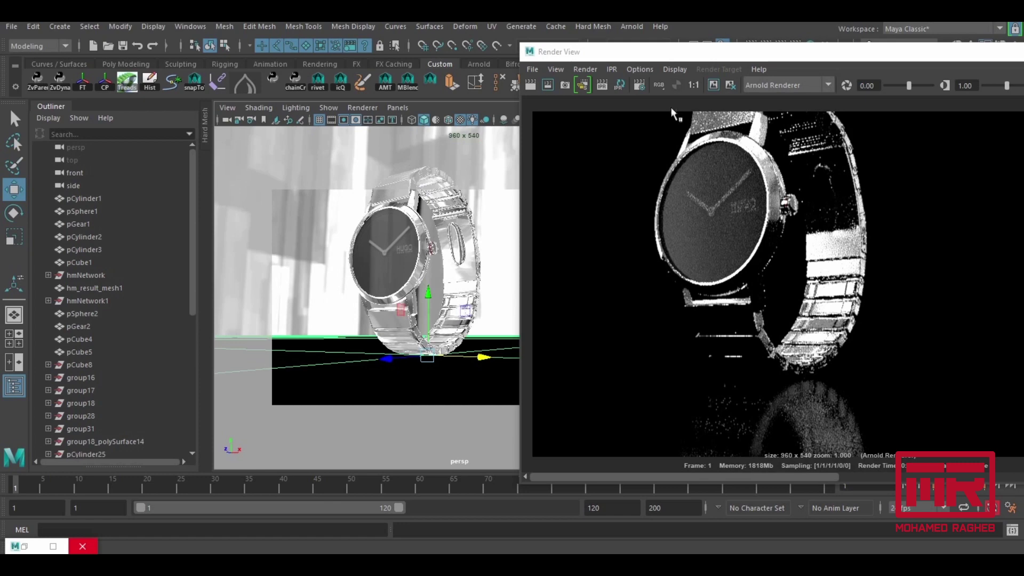
pyautogui.scroll(-1, 875, 238)
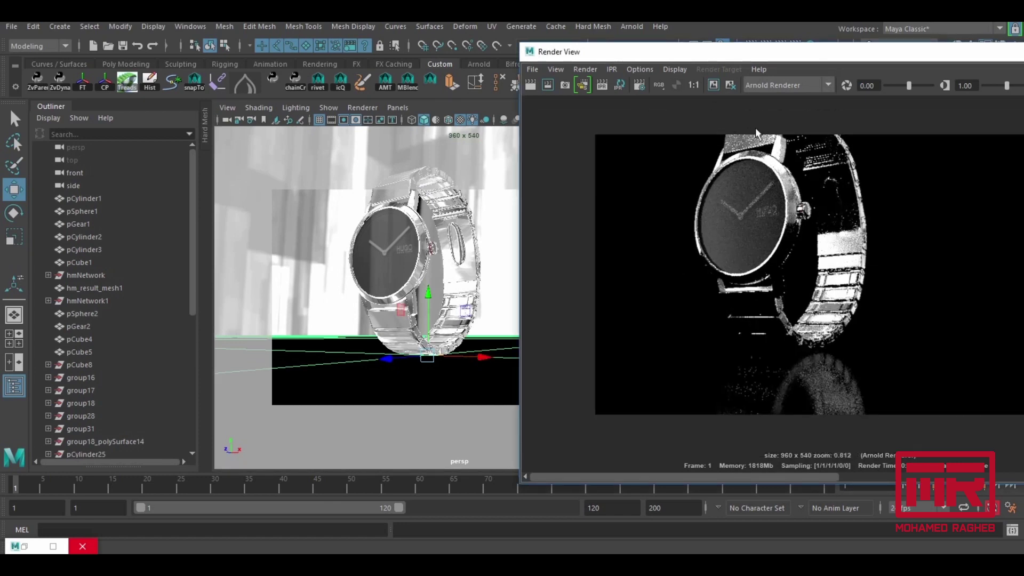
pyautogui.moveTo(555, 51); pyautogui.dragTo(733, 119)
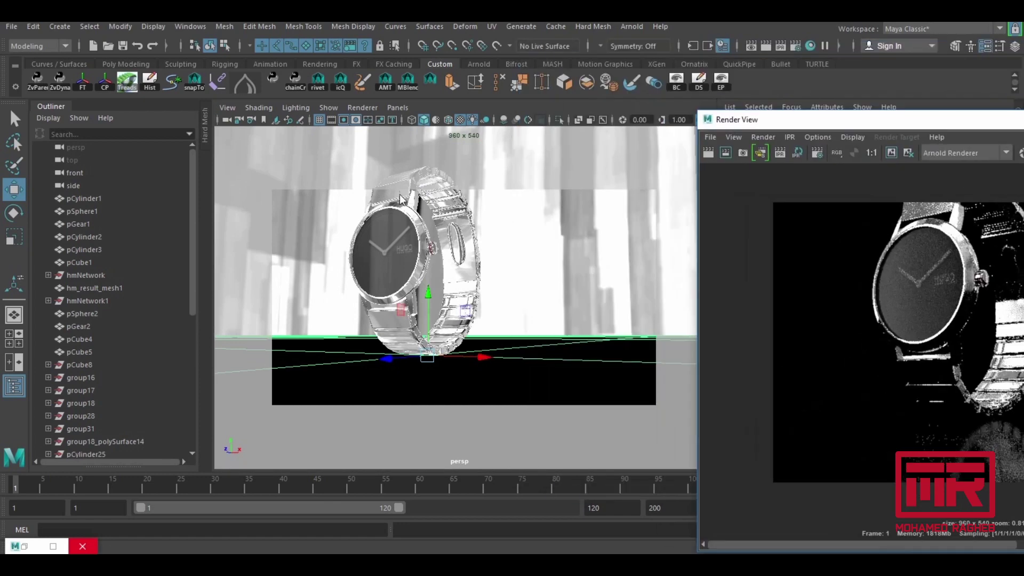
# Hide the resolution gate and fine-tune the camera angle while checking the IPR.
pyautogui.click(344, 120)
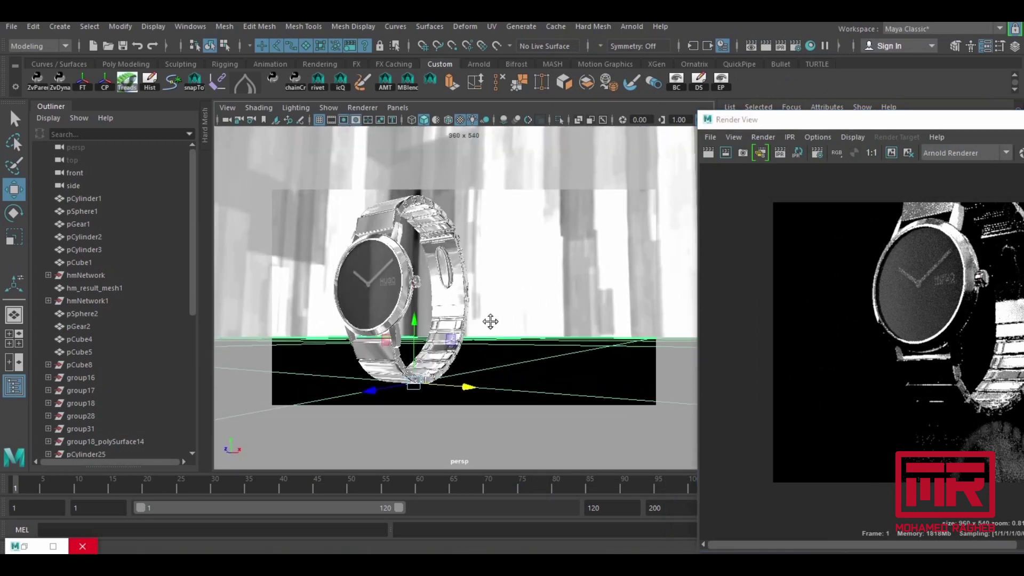
pyautogui.keyDown('alt'); pyautogui.moveTo(491, 325); pyautogui.dragTo(488, 334); pyautogui.keyUp('alt')
pyautogui.moveTo(746, 119); pyautogui.dragTo(210, 40)
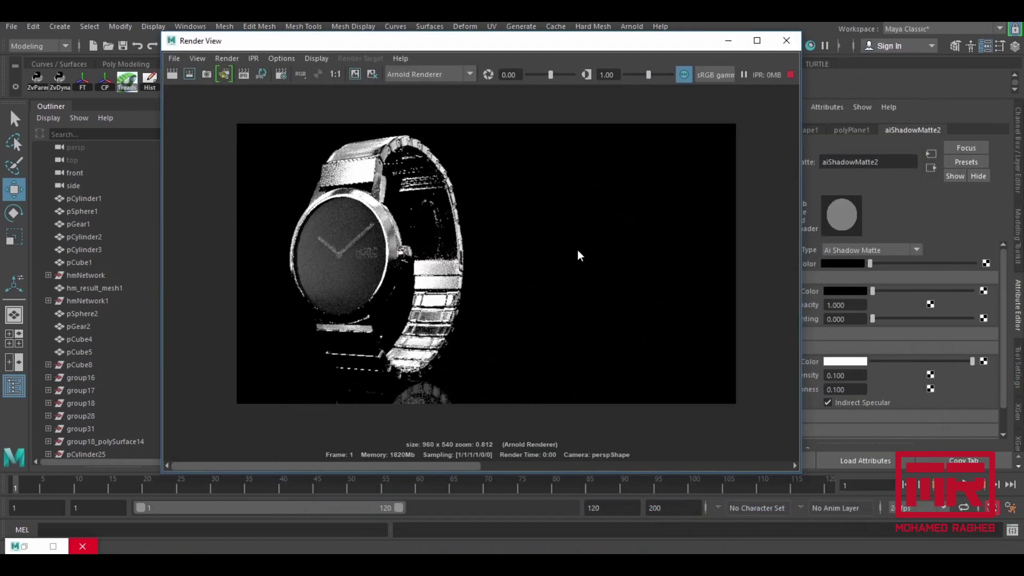
pyautogui.moveTo(440, 41); pyautogui.dragTo(735, 82)
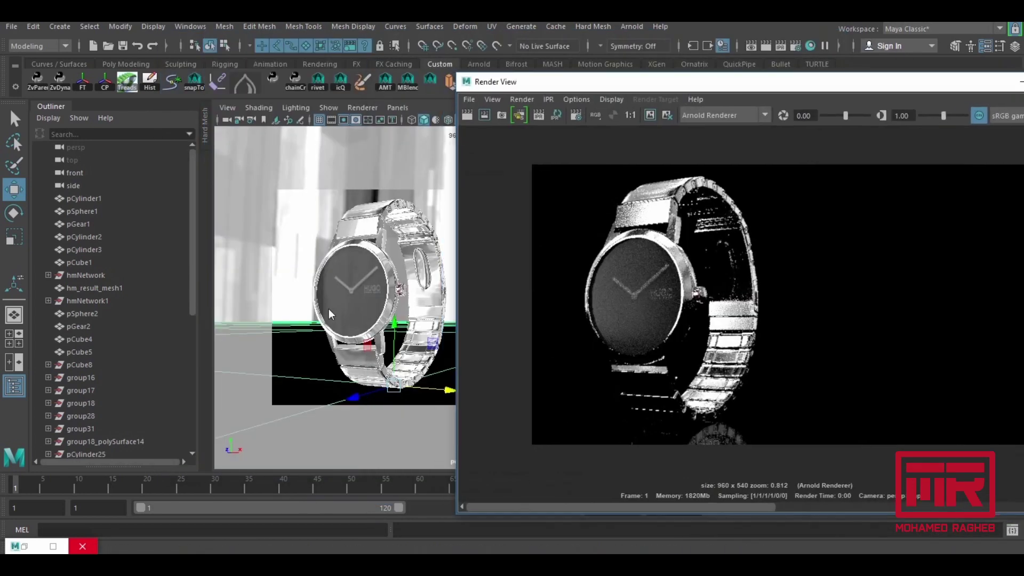
pyautogui.keyDown('alt'); pyautogui.moveTo(353, 308); pyautogui.dragTo(359, 300); pyautogui.keyUp('alt')
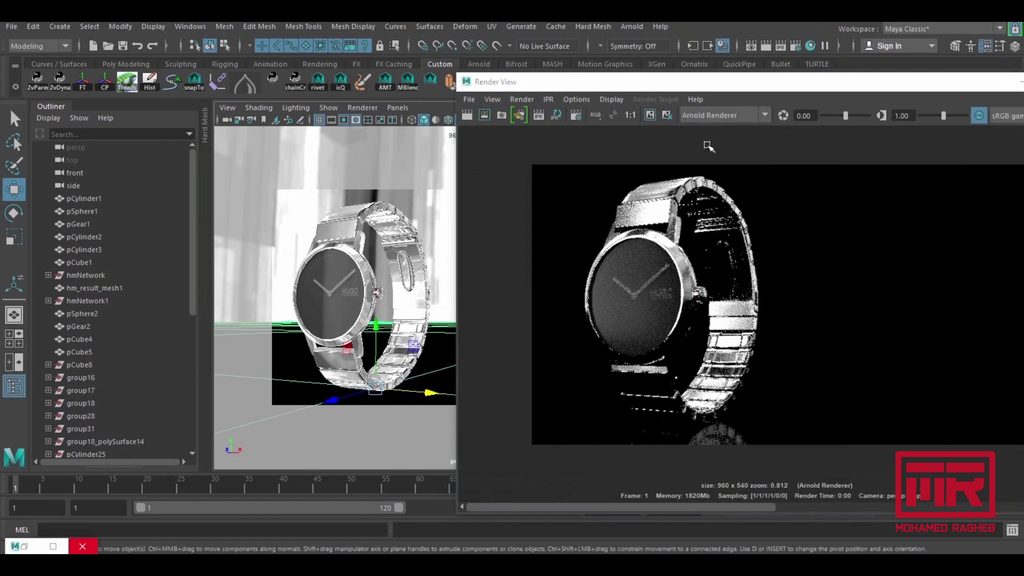
pyautogui.moveTo(773, 91); pyautogui.dragTo(481, 95)
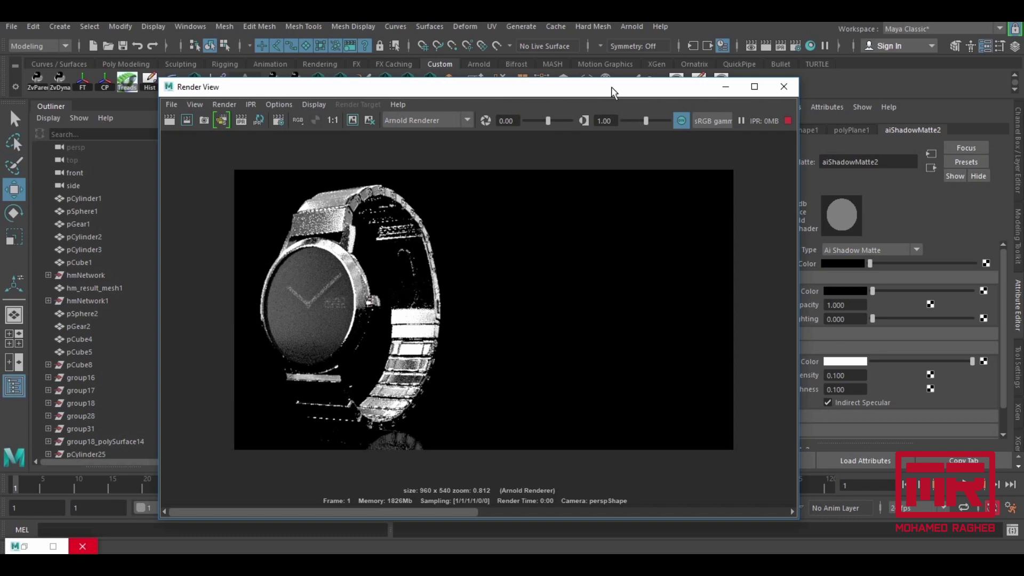
# Open Arnold Render Settings and set Camera (AA) samples to 5.
pyautogui.moveTo(644, 91); pyautogui.dragTo(663, 79)
pyautogui.click(795, 45)
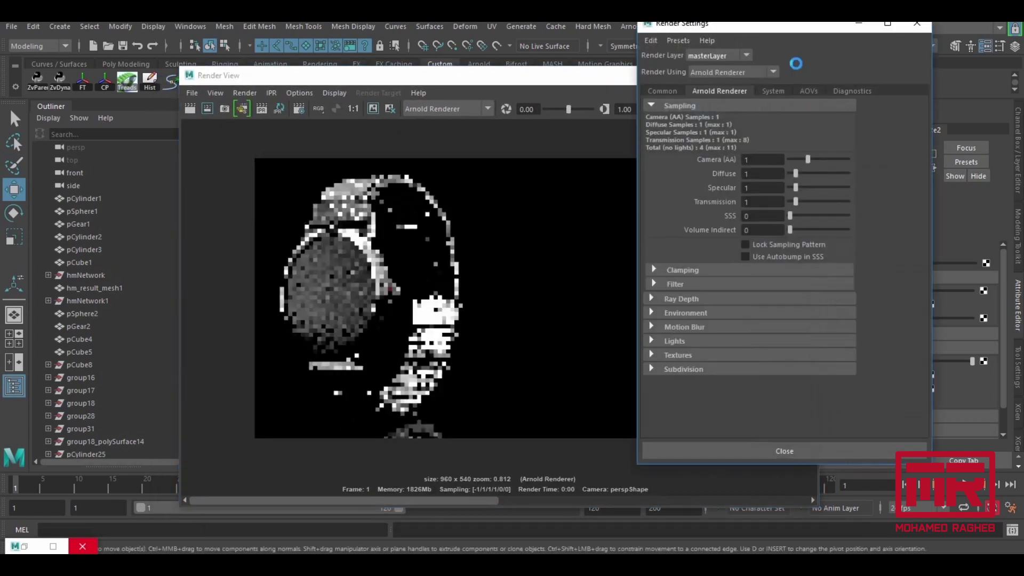
pyautogui.moveTo(584, 74); pyautogui.dragTo(374, 59)
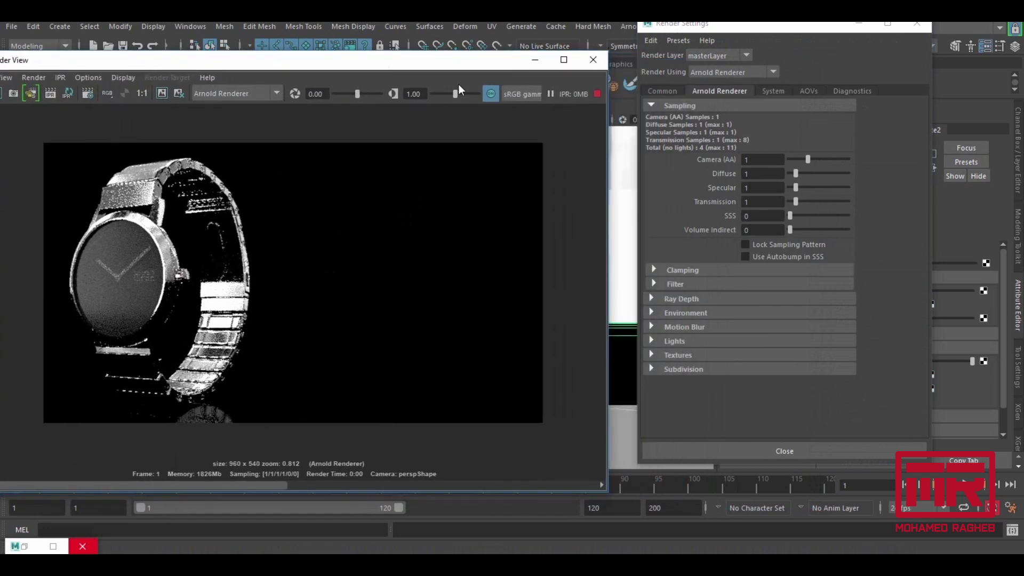
pyautogui.moveTo(453, 64); pyautogui.dragTo(510, 35)
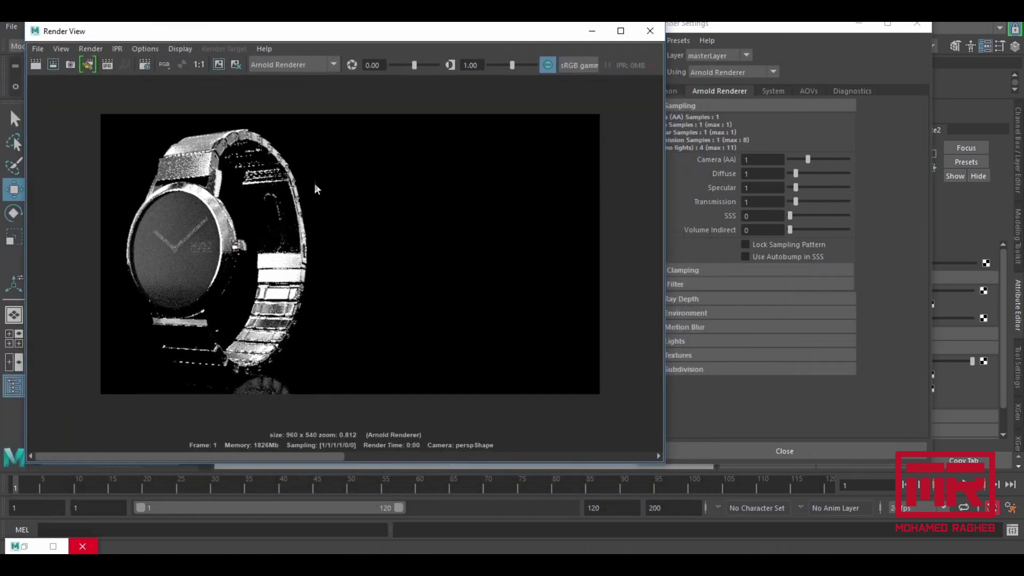
pyautogui.moveTo(696, 23); pyautogui.dragTo(728, 30)
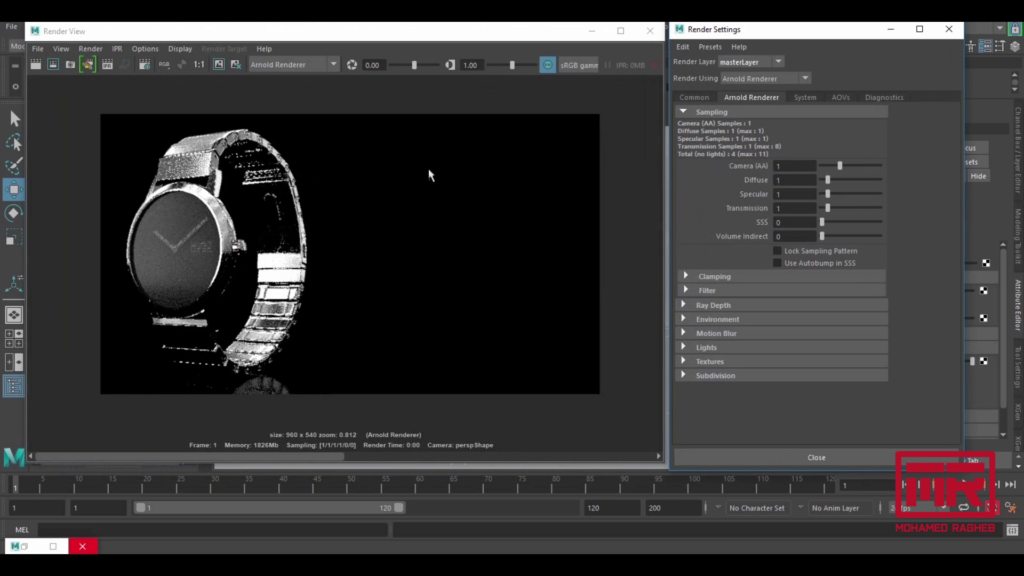
pyautogui.click(794, 166)
pyautogui.press('Tab')
pyautogui.press('Tab')
pyautogui.click(779, 167)
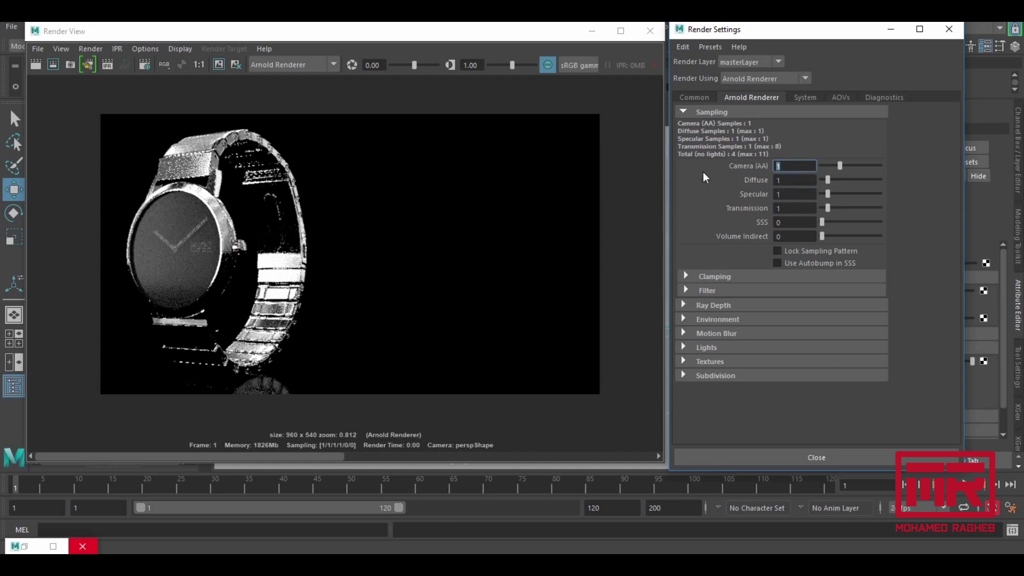
pyautogui.press('Return')
# Set Diffuse, Specular and Transmission samples to 4 each.
pyautogui.press('Tab')
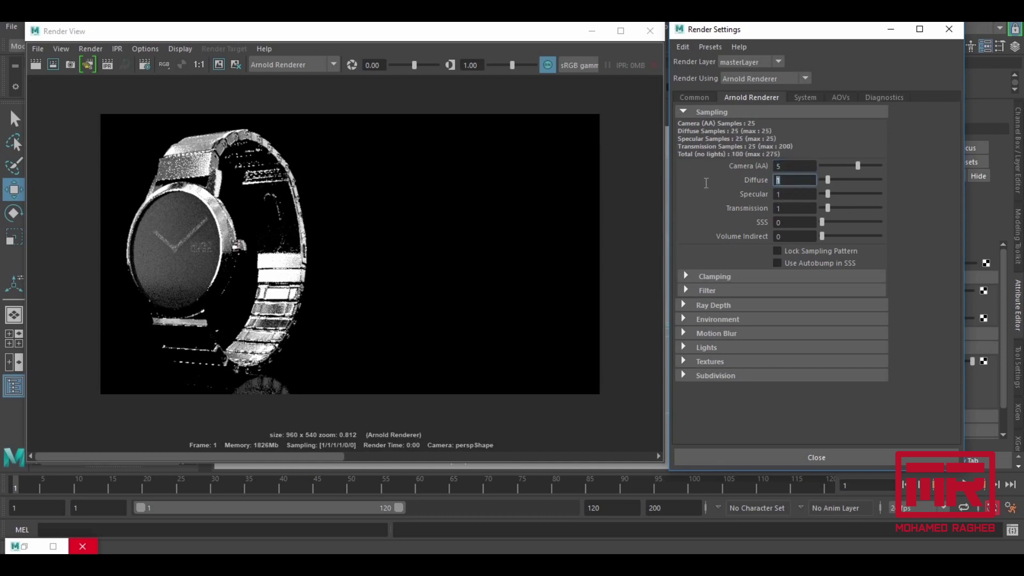
pyautogui.write('4')
pyautogui.press('Tab')
pyautogui.write('4')
pyautogui.press('Return')
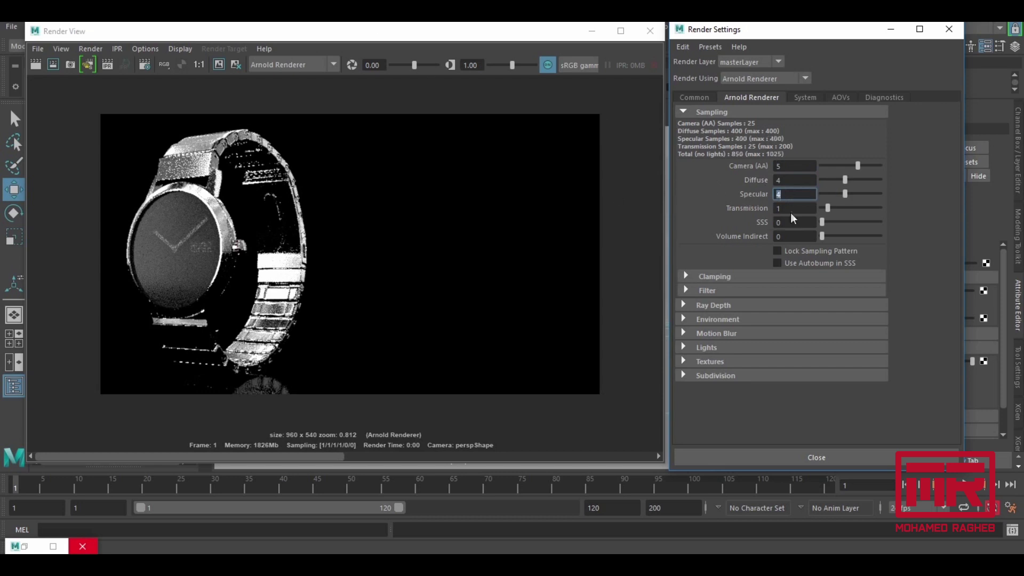
pyautogui.click(804, 210)
pyautogui.write('4')
pyautogui.press('Return')
pyautogui.moveTo(503, 38)
pyautogui.mouseDown()
pyautogui.moveTo(493, 43)
pyautogui.moveTo(504, 52)
pyautogui.mouseUp()
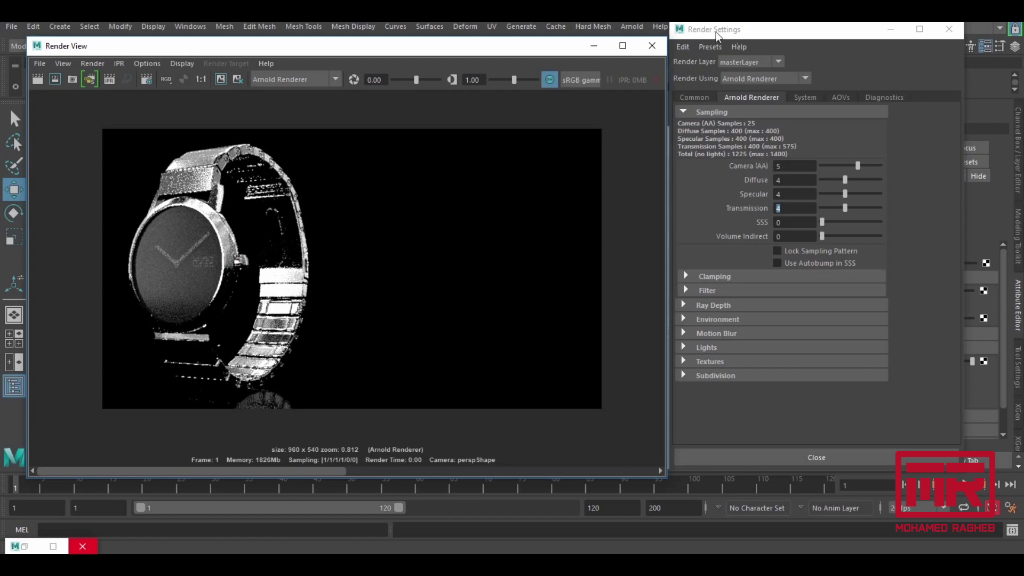
pyautogui.moveTo(441, 45); pyautogui.dragTo(598, 31)
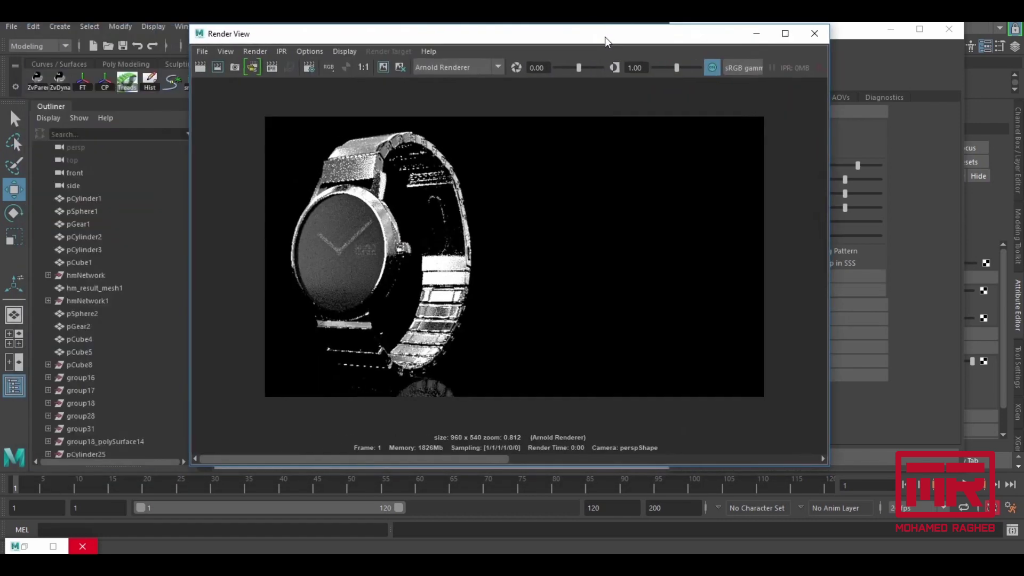
# Move the Render View aside to check the 1225-sample Arnold settings, then bring it back in front.
pyautogui.moveTo(606, 39); pyautogui.dragTo(452, 62)
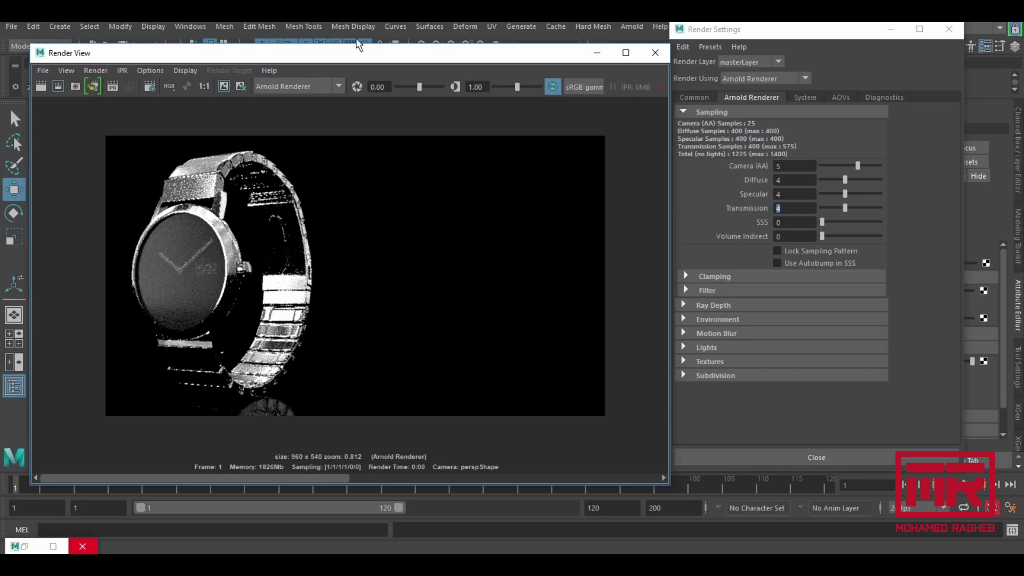
pyautogui.moveTo(366, 53); pyautogui.dragTo(506, 42)
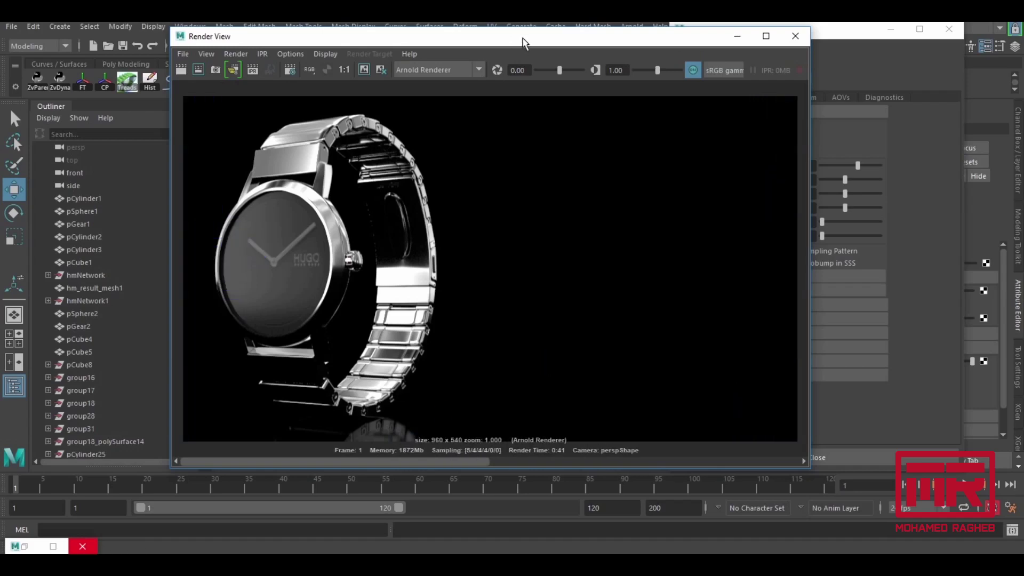
pyautogui.moveTo(523, 42); pyautogui.dragTo(522, 37)
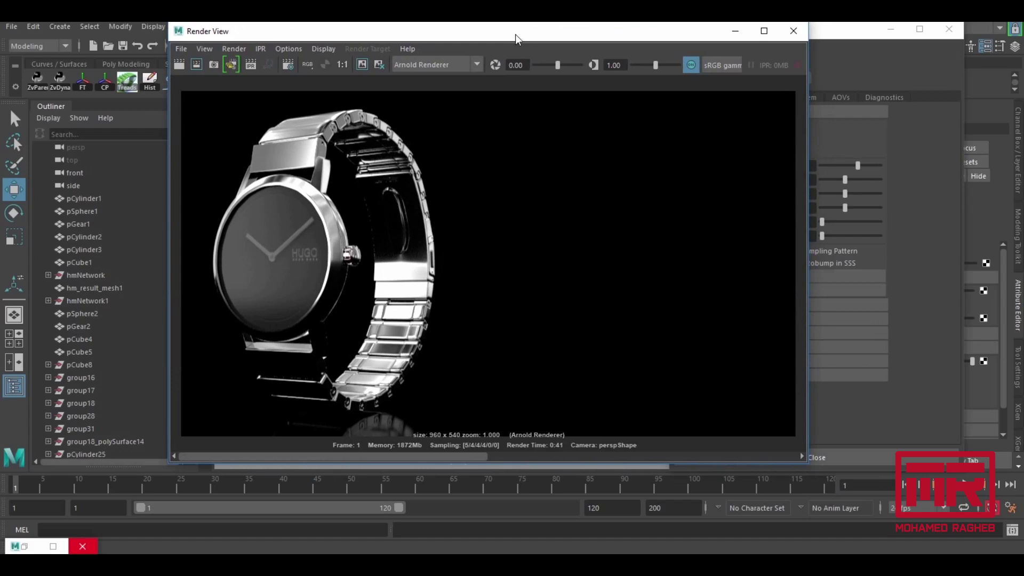
pyautogui.moveTo(508, 38); pyautogui.dragTo(515, 35)
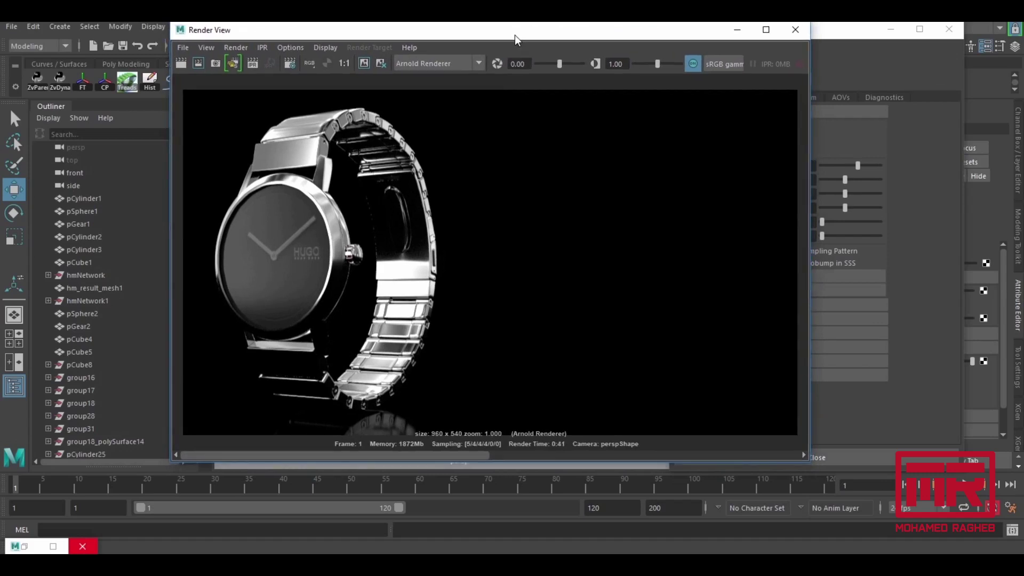
pyautogui.moveTo(514, 34); pyautogui.dragTo(530, 34)
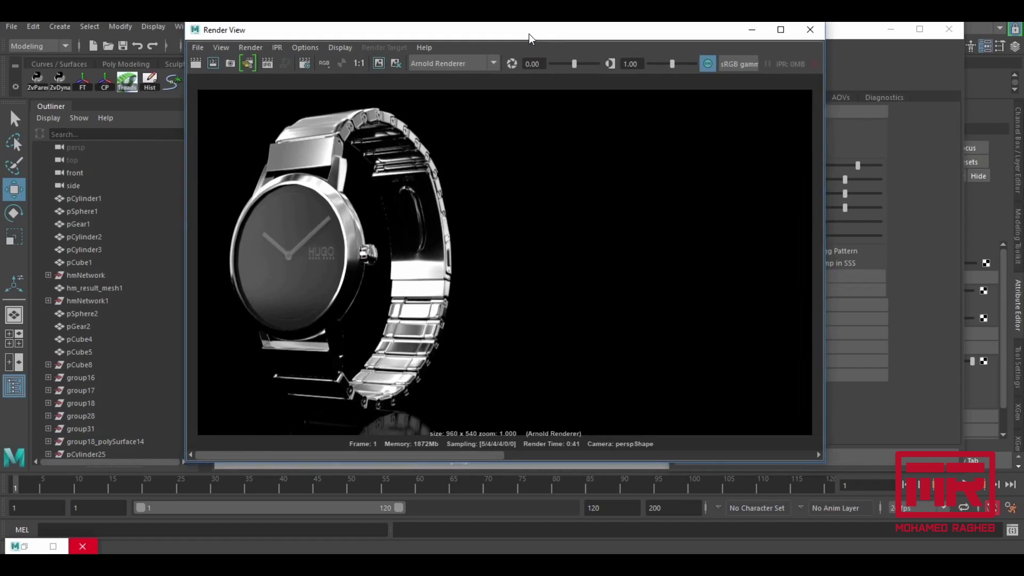
pyautogui.moveTo(531, 34); pyautogui.dragTo(536, 38)
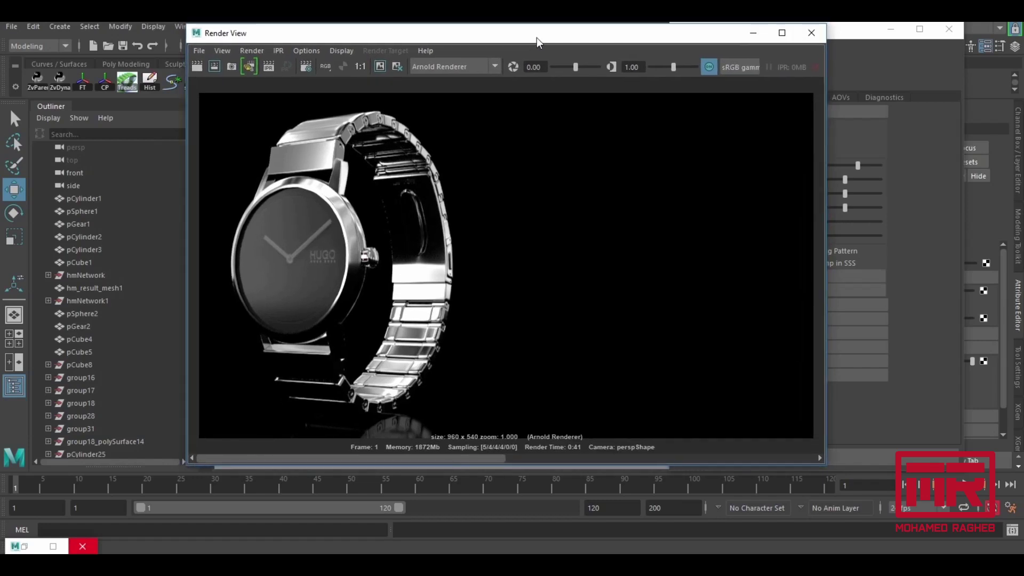
pyautogui.hotkey('alt', 'Tab')
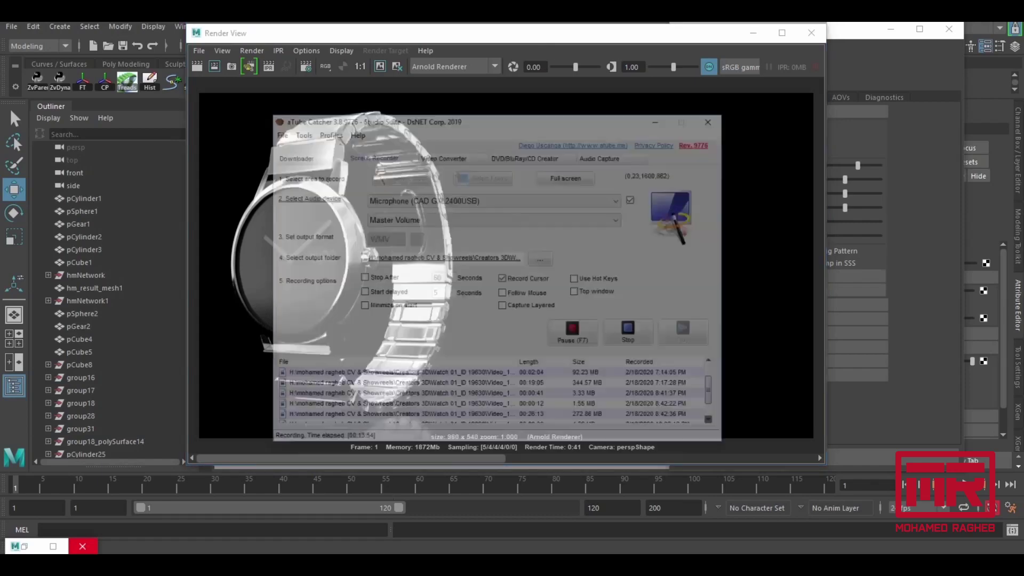